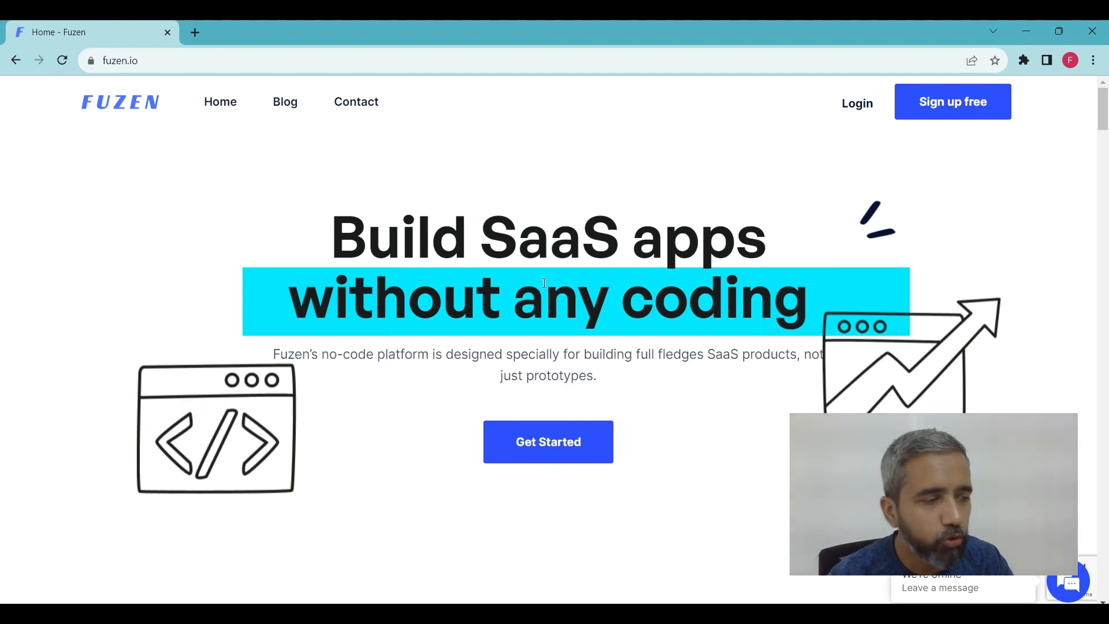
pyautogui.click(79, 61)
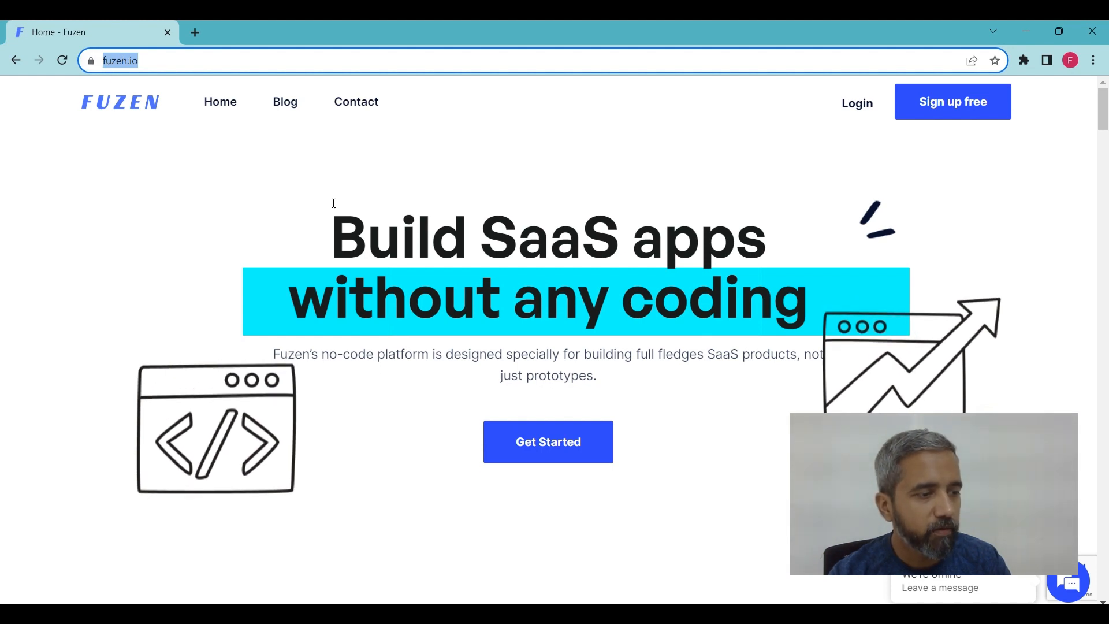
pyautogui.moveTo(329, 209); pyautogui.dragTo(808, 297)
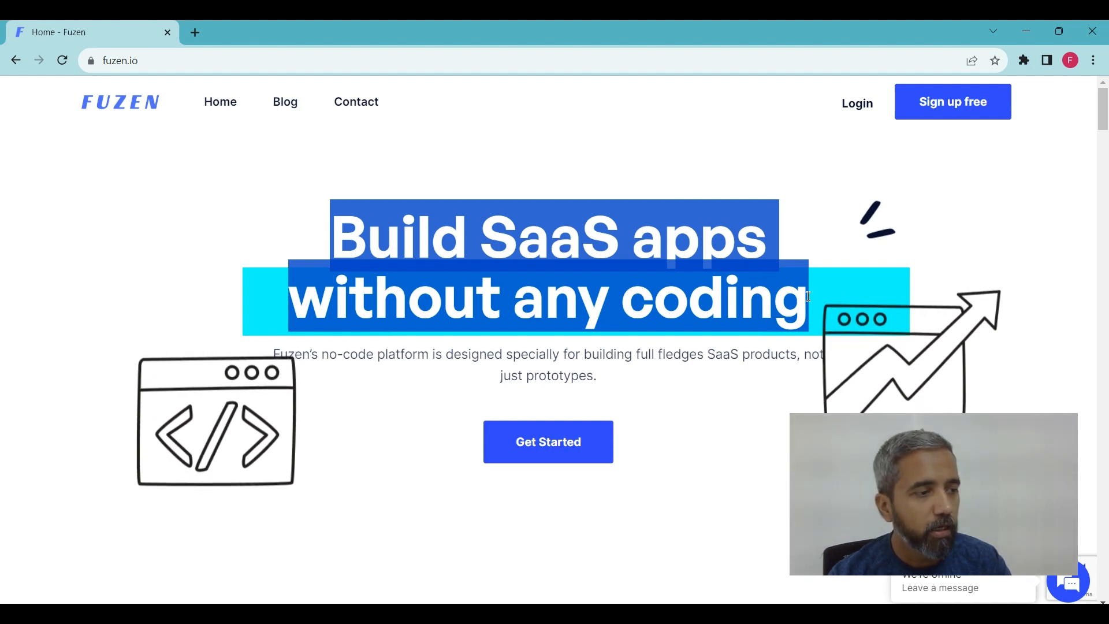
pyautogui.click(572, 125)
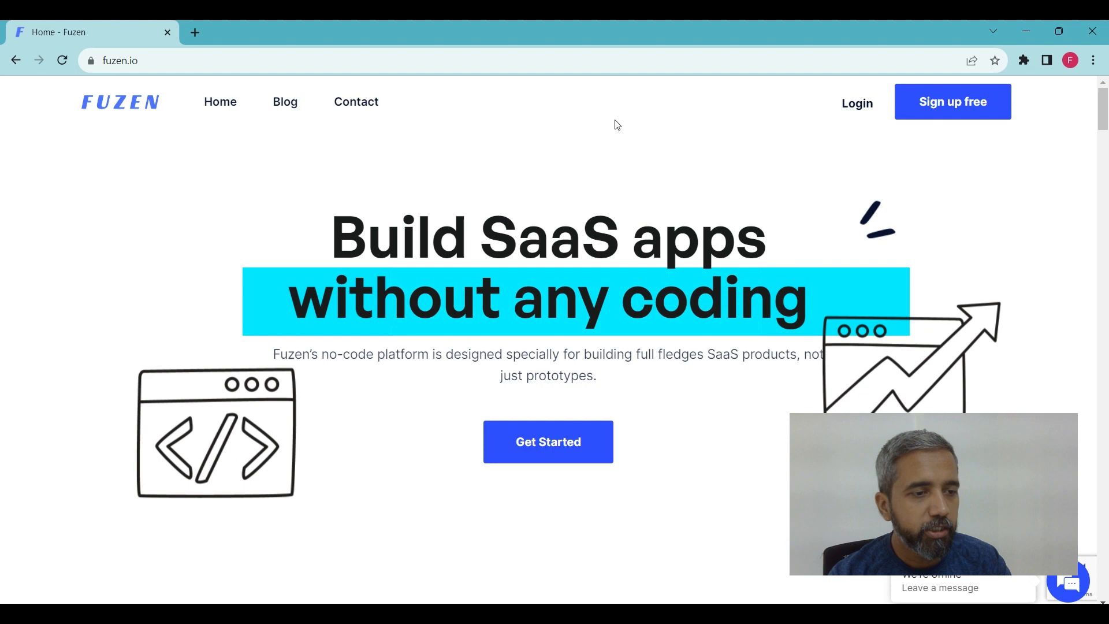
# Log in to Fuzen by signing in with the listed FuzenApps Google account.
pyautogui.click(852, 110)
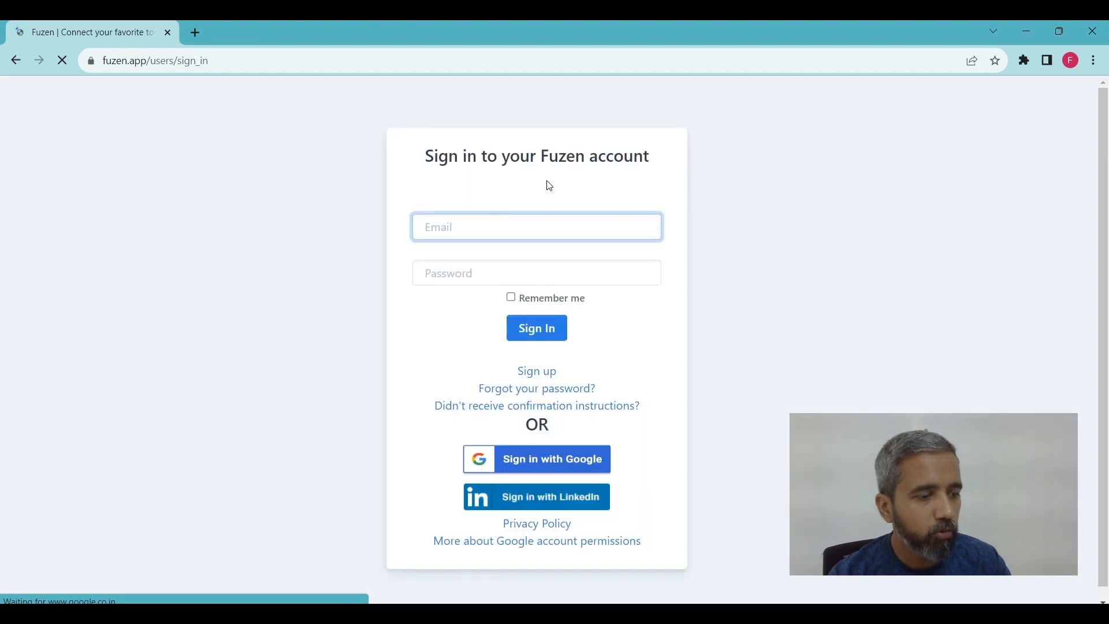
pyautogui.click(511, 466)
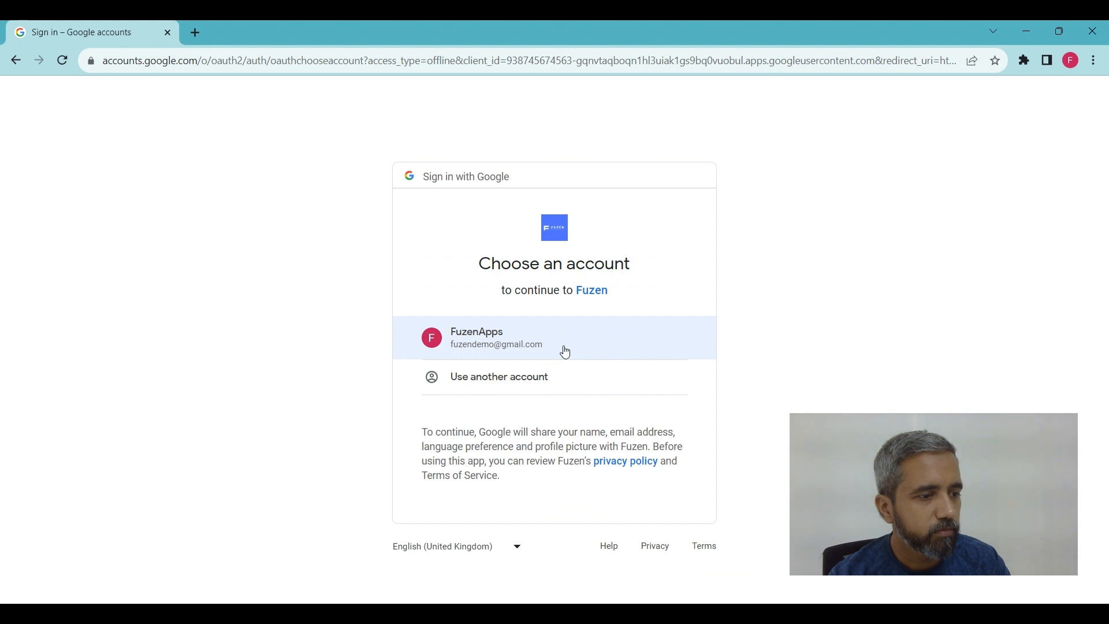
pyautogui.click(565, 351)
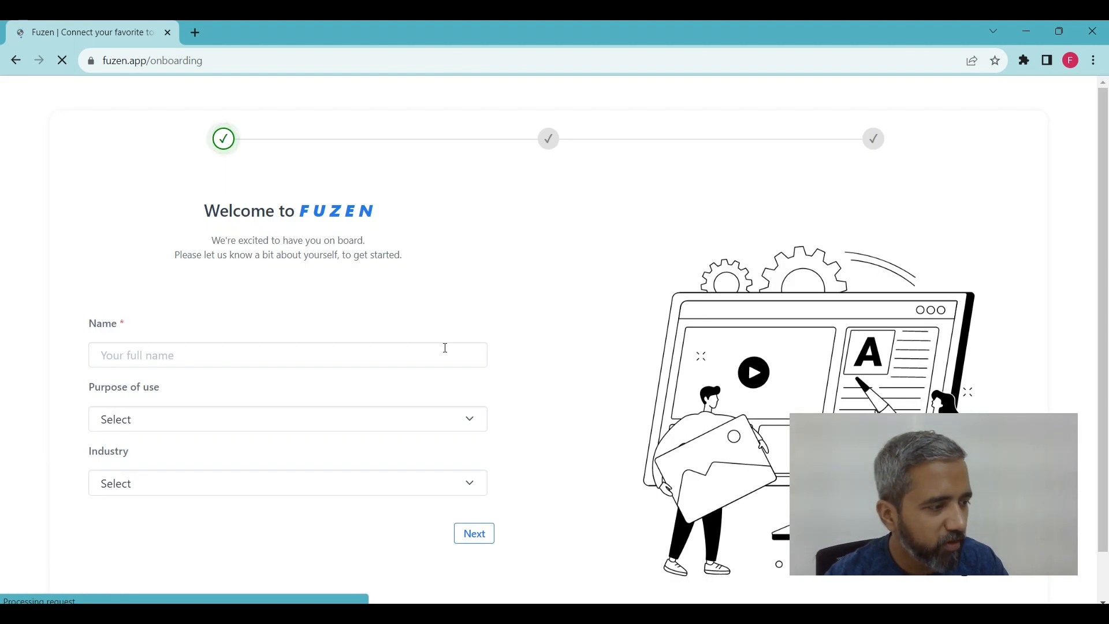
# Fill in the onboarding profile with the user's name, purpose Internal automation or collaboration and industry Retail, and continue.
pyautogui.scroll(-1, 262, 295)
pyautogui.click(119, 296)
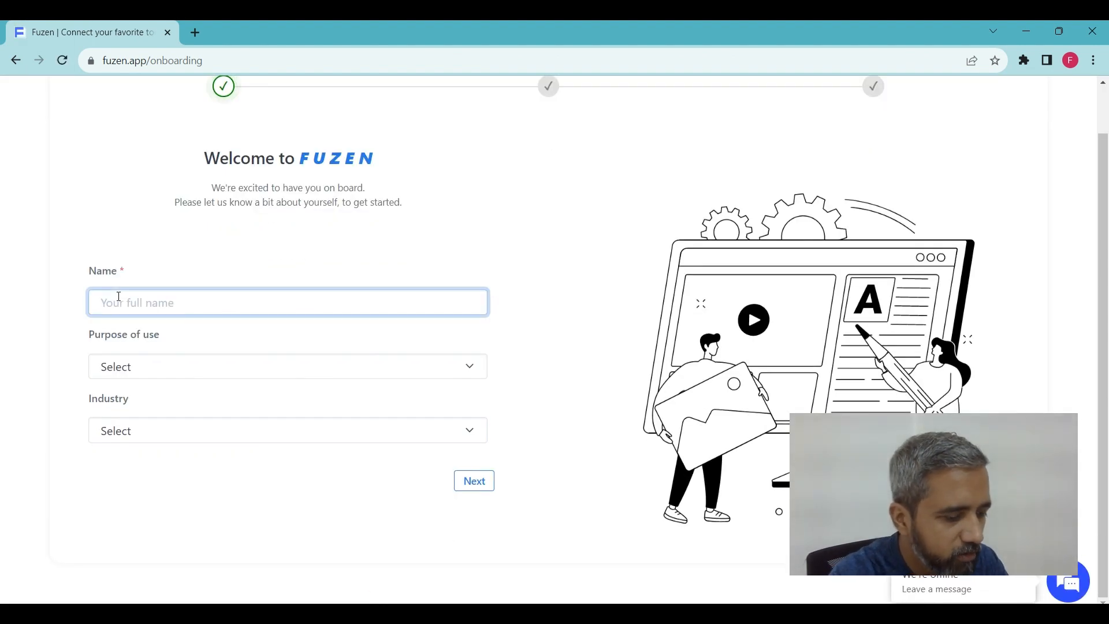
pyautogui.write('Pushkar')
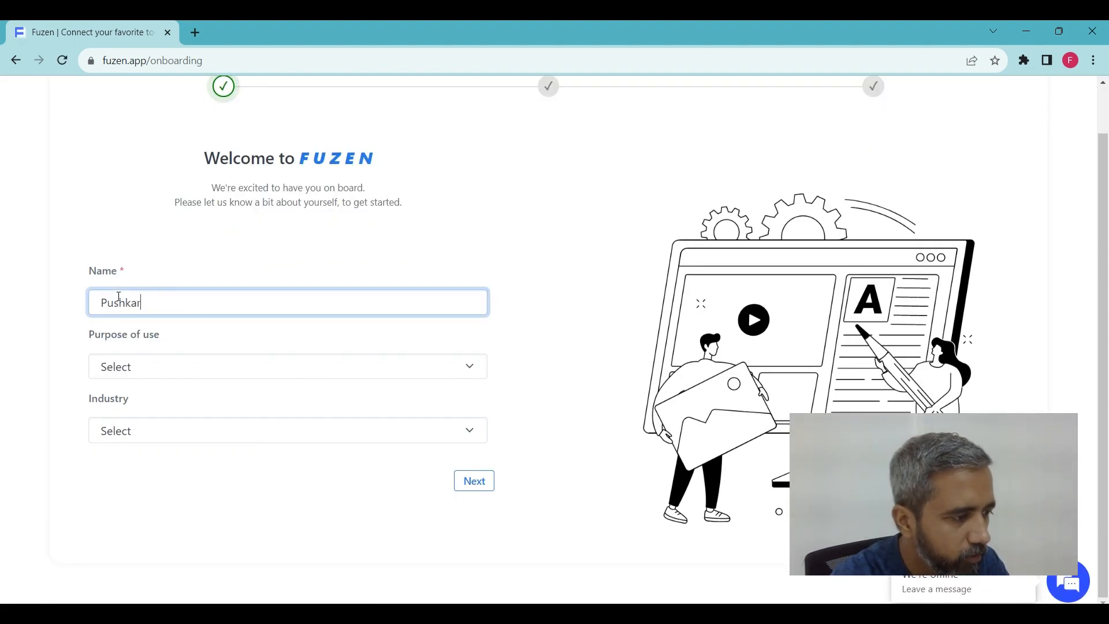
pyautogui.click(161, 368)
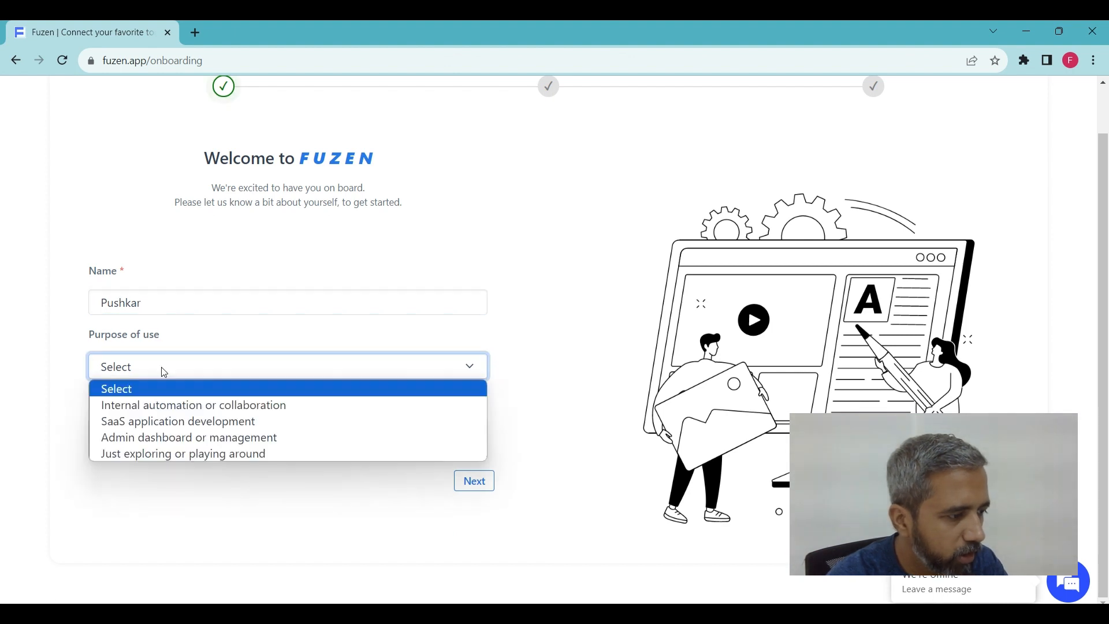
pyautogui.click(147, 405)
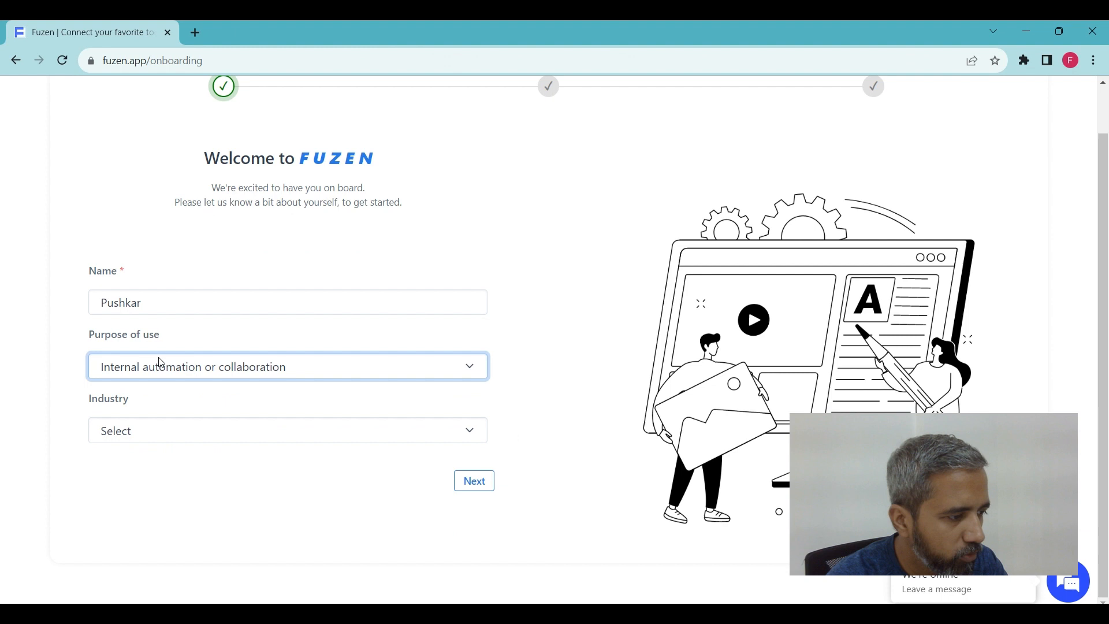
pyautogui.click(142, 429)
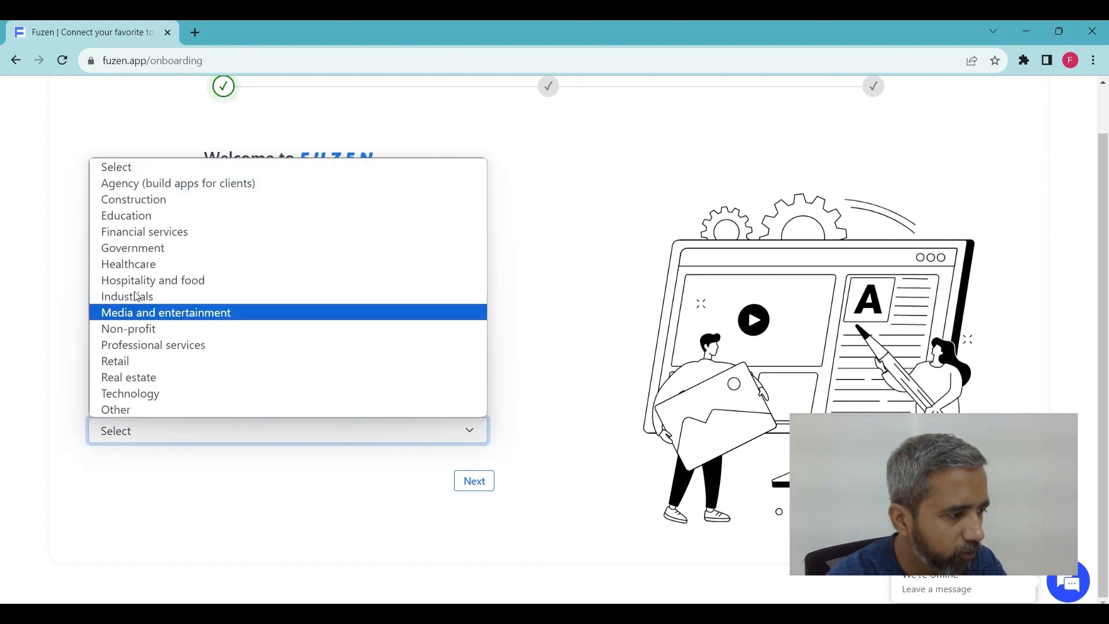
pyautogui.click(142, 360)
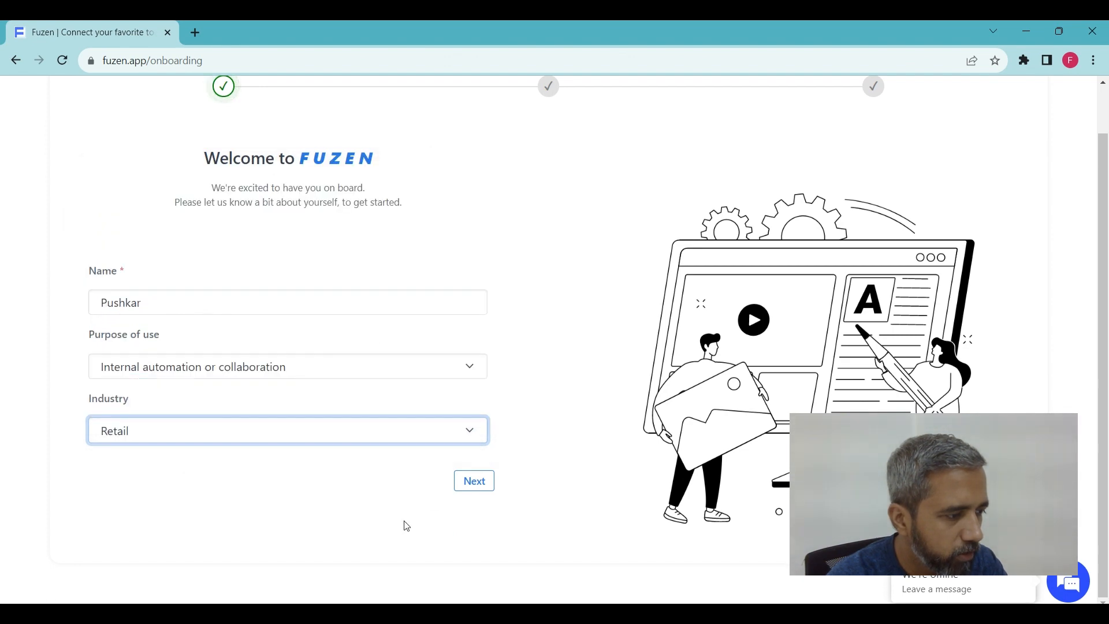
pyautogui.click(465, 488)
# Complete the team details with 5 people, Small Businesses as target customers and CEO / Business Owner as role, and continue.
pyautogui.moveTo(139, 264); pyautogui.dragTo(57, 270)
pyautogui.write('5')
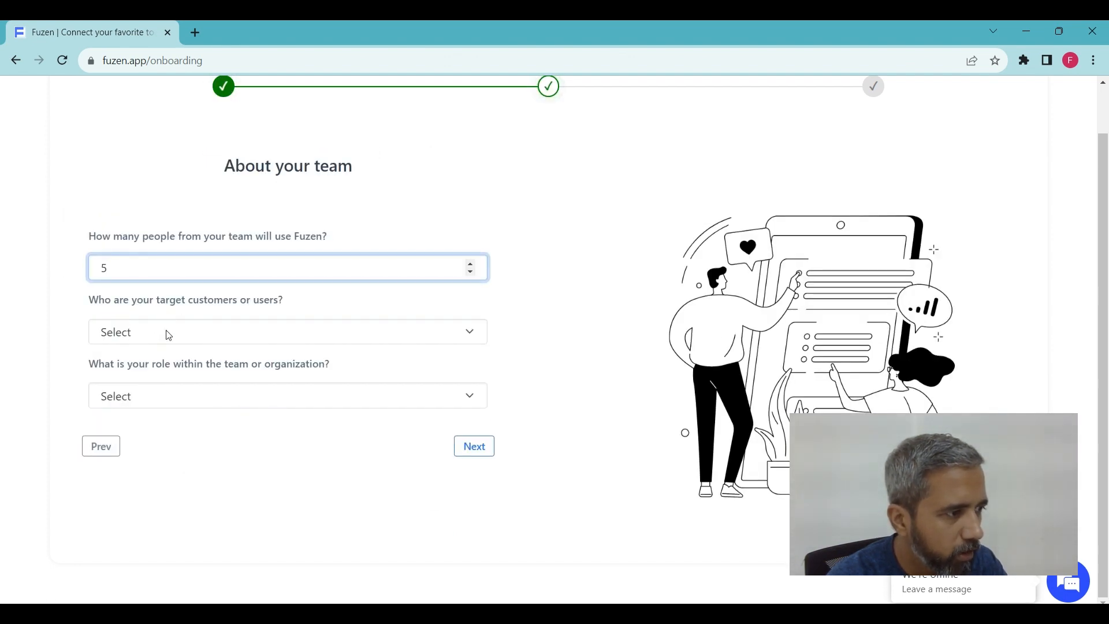
pyautogui.click(166, 332)
pyautogui.click(159, 86)
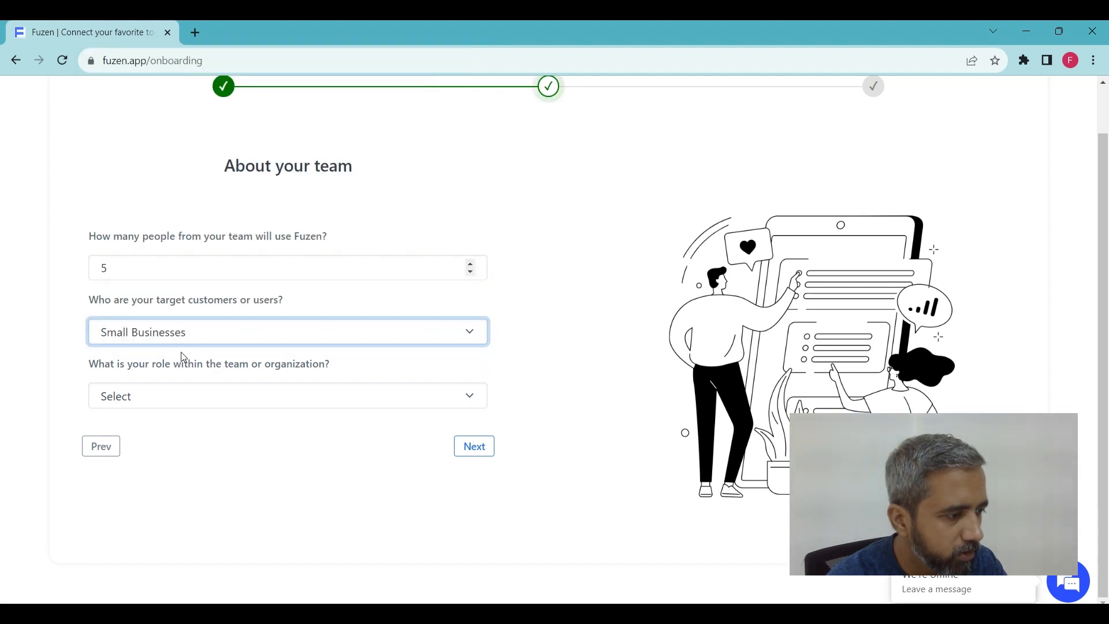
pyautogui.click(165, 402)
pyautogui.click(160, 403)
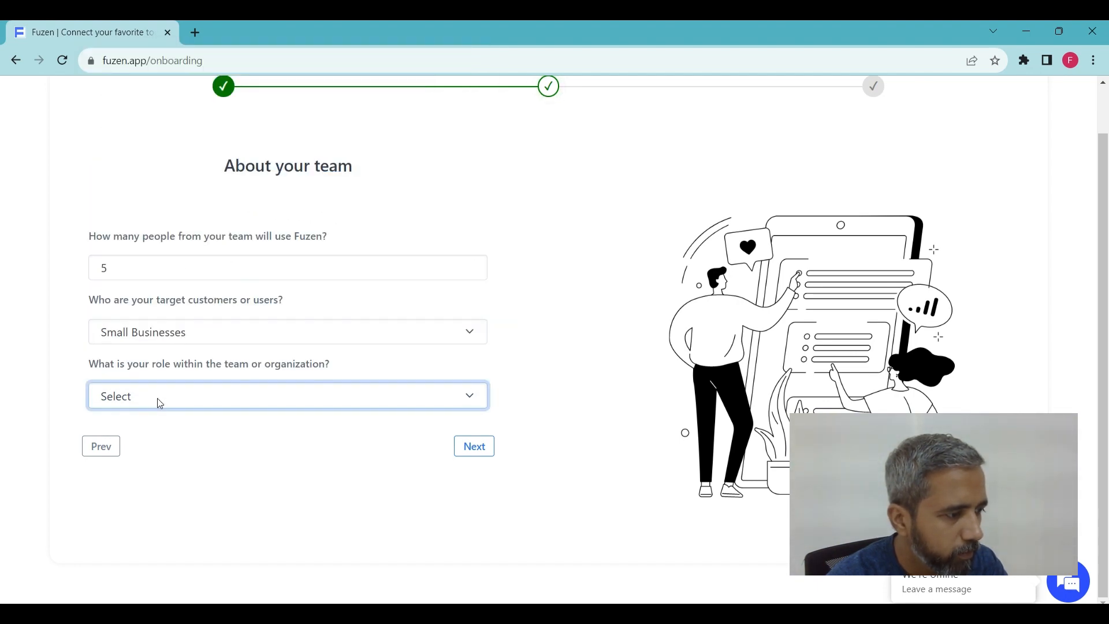
pyautogui.click(160, 403)
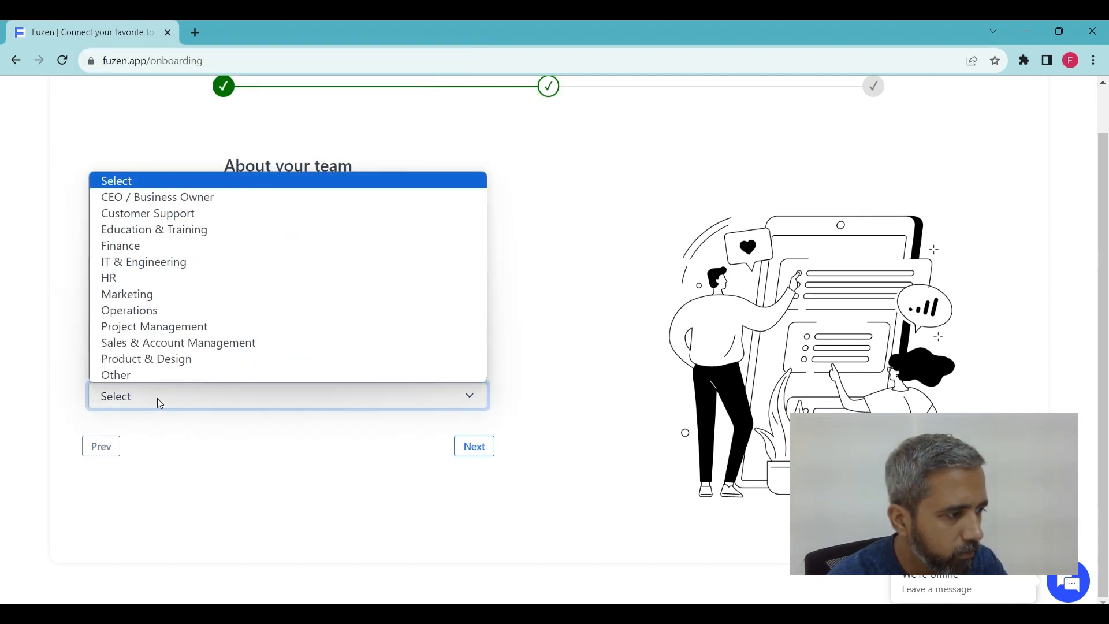
pyautogui.click(151, 197)
pyautogui.click(474, 446)
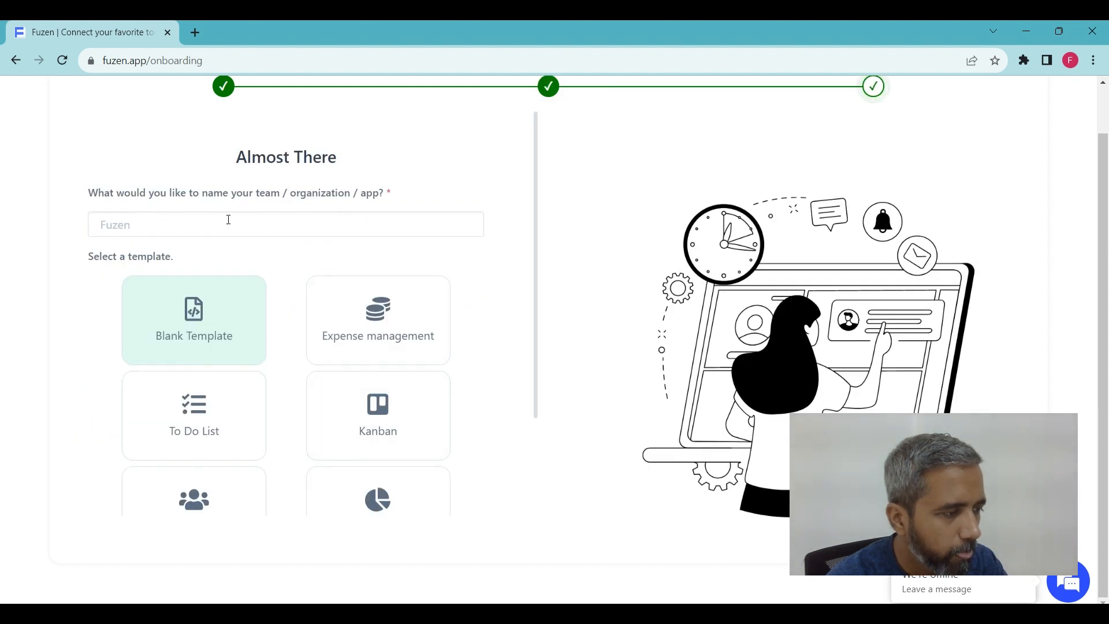
# Name the team, organization or app Demo CRM.
pyautogui.click(182, 232)
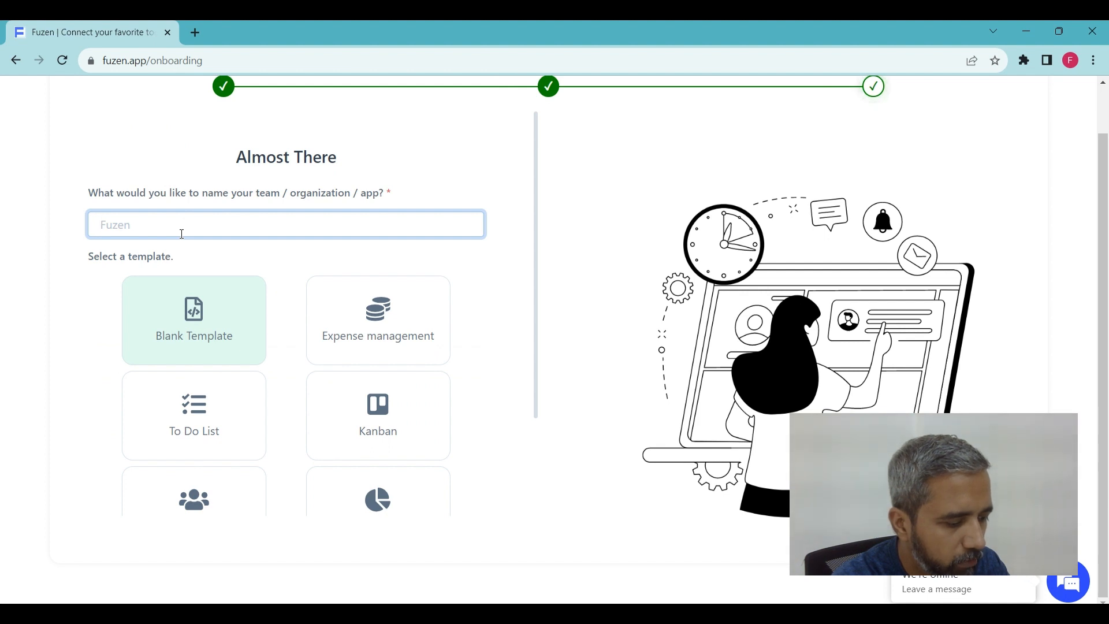
pyautogui.write('De')
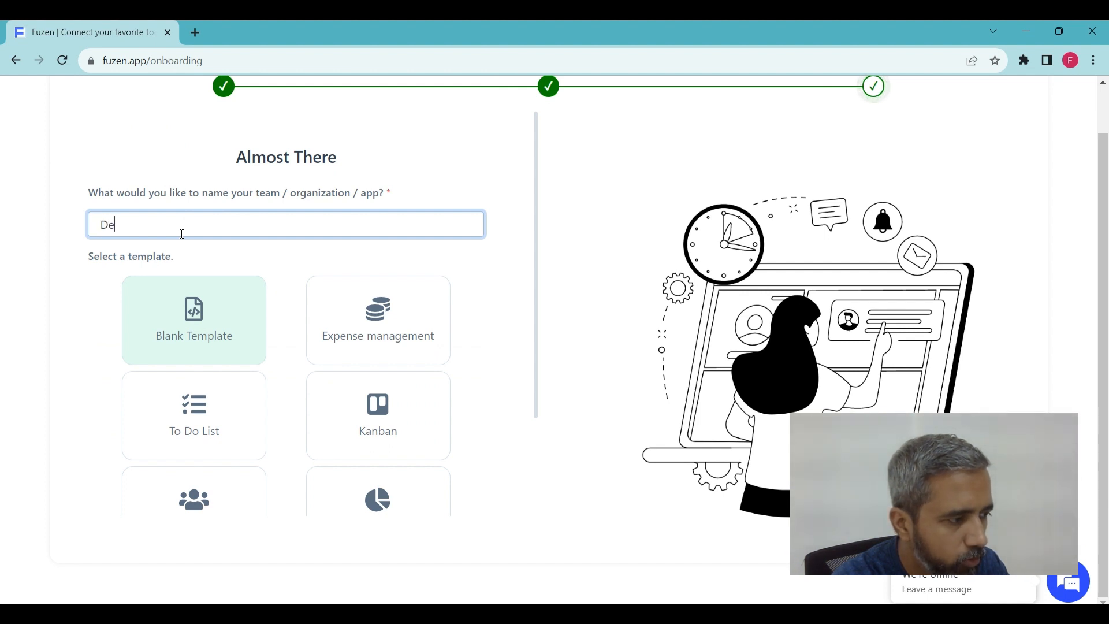
pyautogui.write('mo CRM')
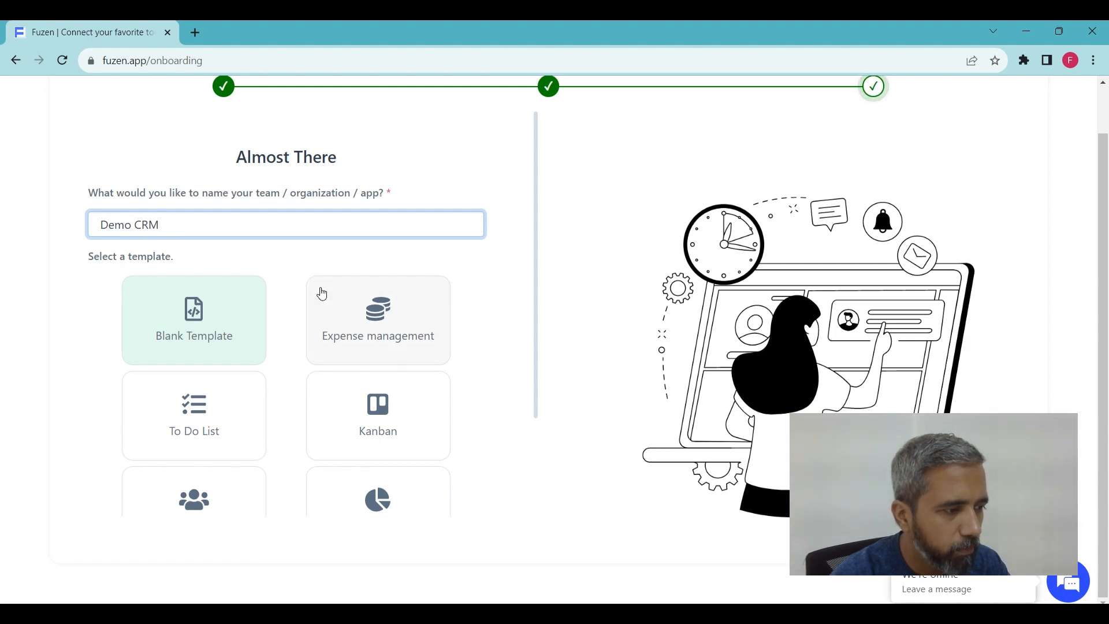
# Choose the CRM template, agree to the Terms and Privacy Policy, and finish the onboarding.
pyautogui.scroll(-2, 322, 294)
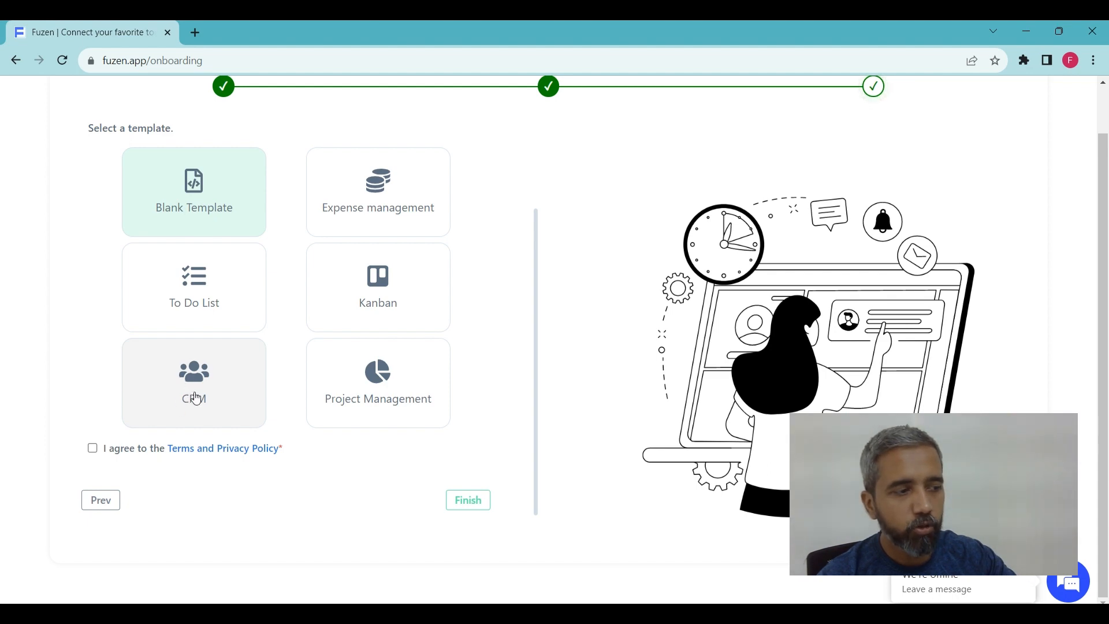
pyautogui.click(198, 211)
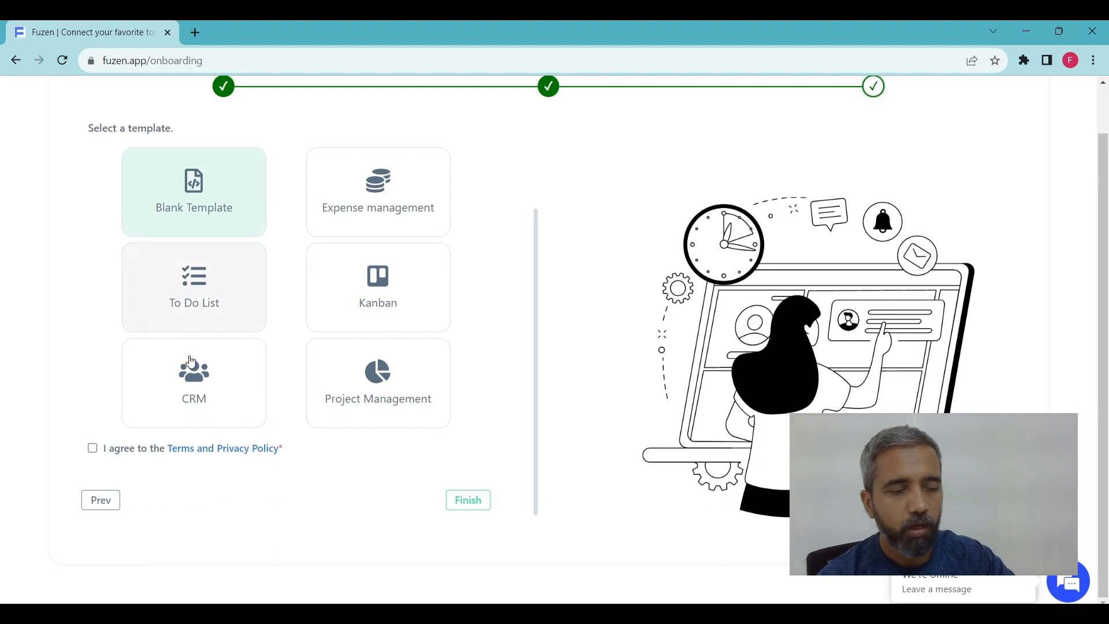
pyautogui.click(206, 394)
pyautogui.click(94, 450)
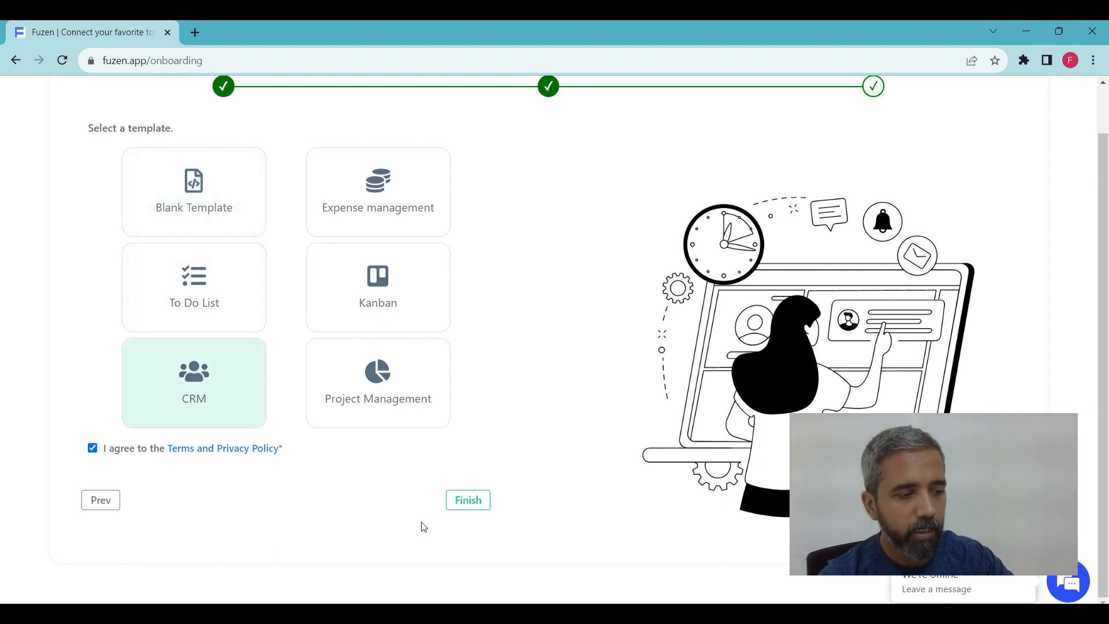
pyautogui.click(465, 512)
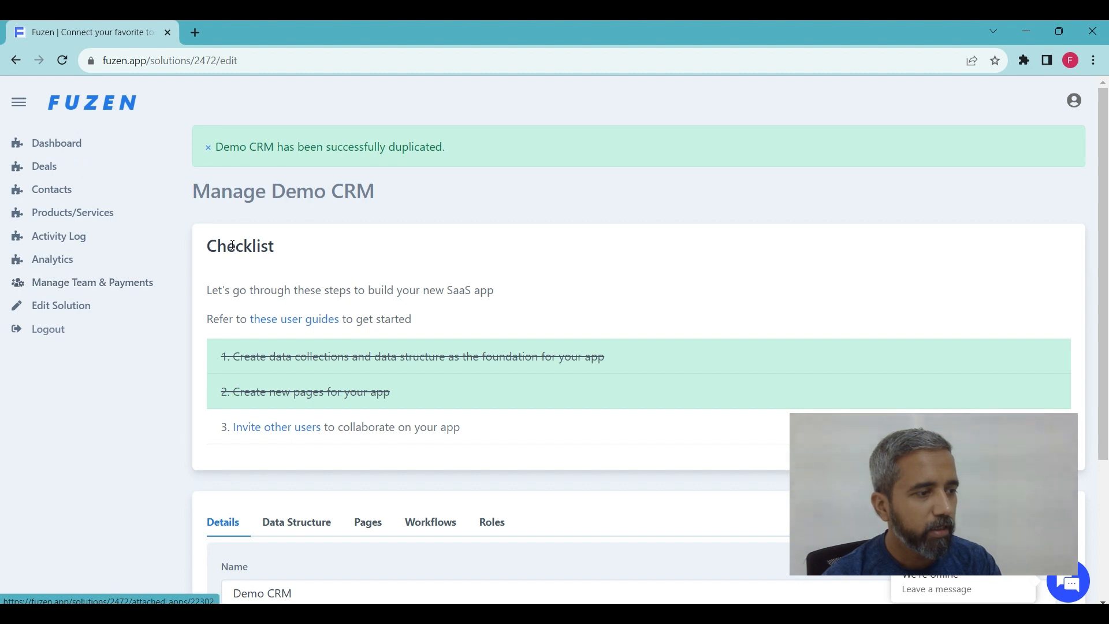
# Review the Demo CRM management page, including its title, setup checklist and the solution's name and description.
pyautogui.scroll(-1, 232, 245)
pyautogui.scroll(1, 201, 190)
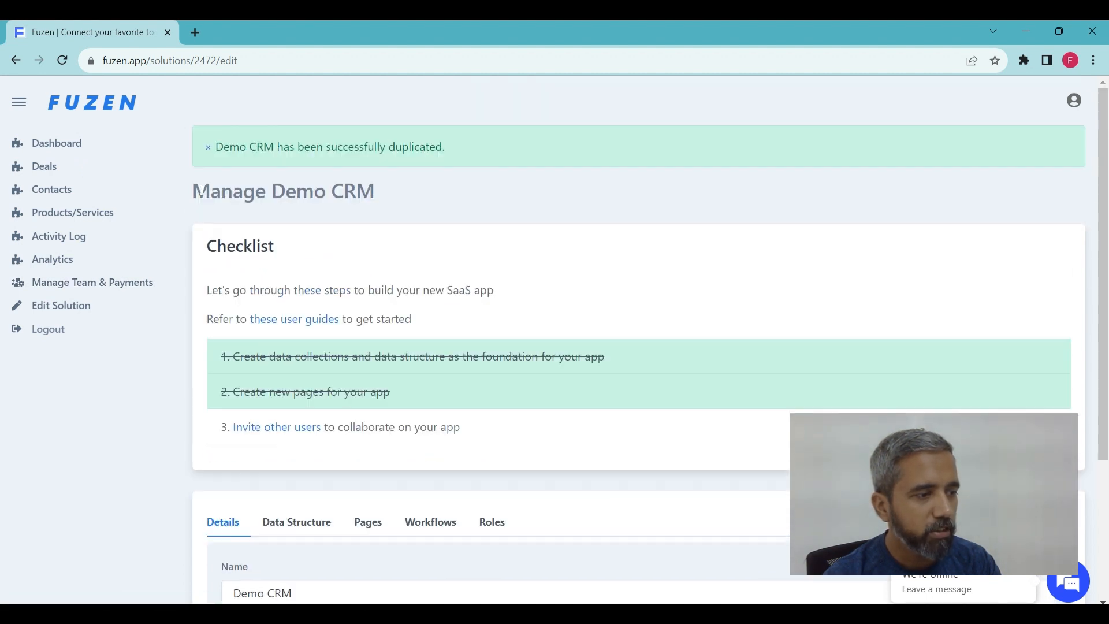
pyautogui.moveTo(197, 191); pyautogui.dragTo(390, 193)
pyautogui.click(296, 193)
pyautogui.moveTo(275, 190); pyautogui.dragTo(373, 190)
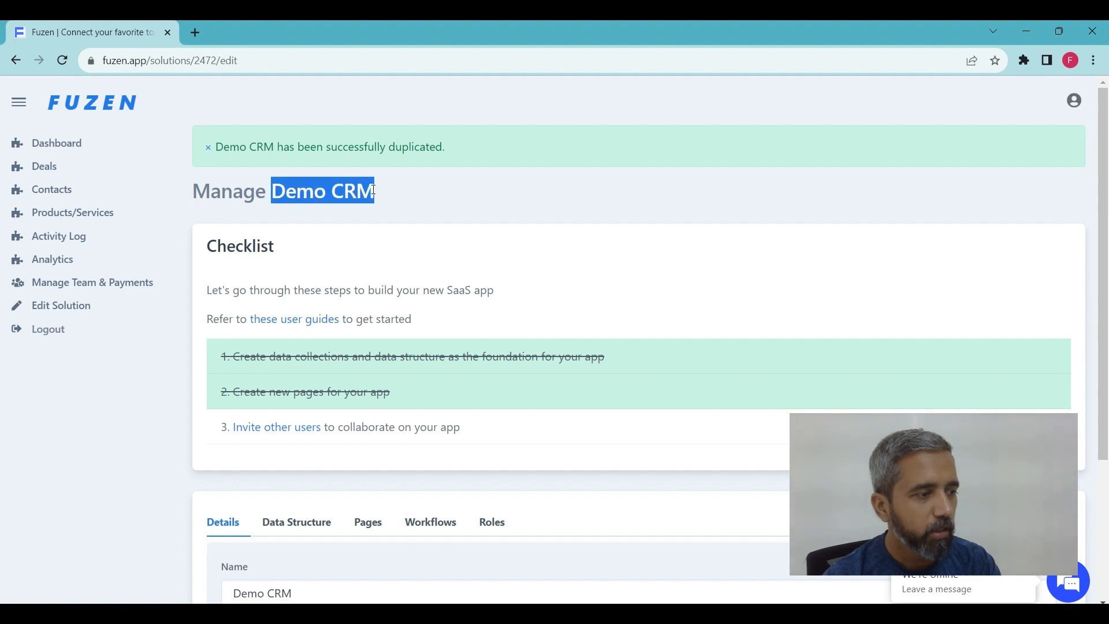
pyautogui.scroll(-3, 257, 188)
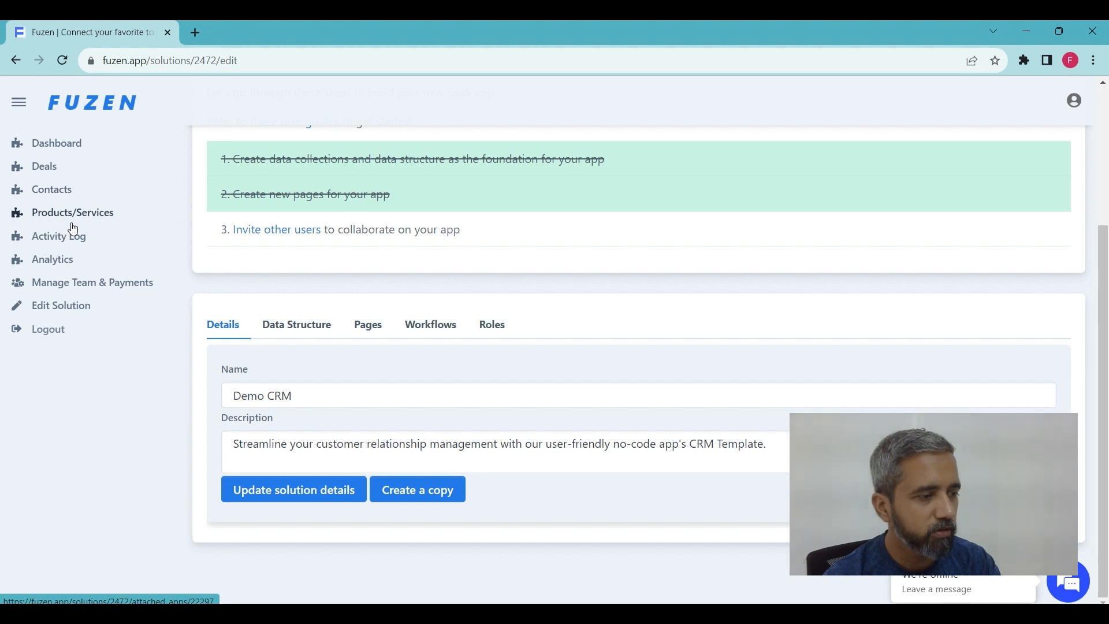
pyautogui.scroll(3, 271, 205)
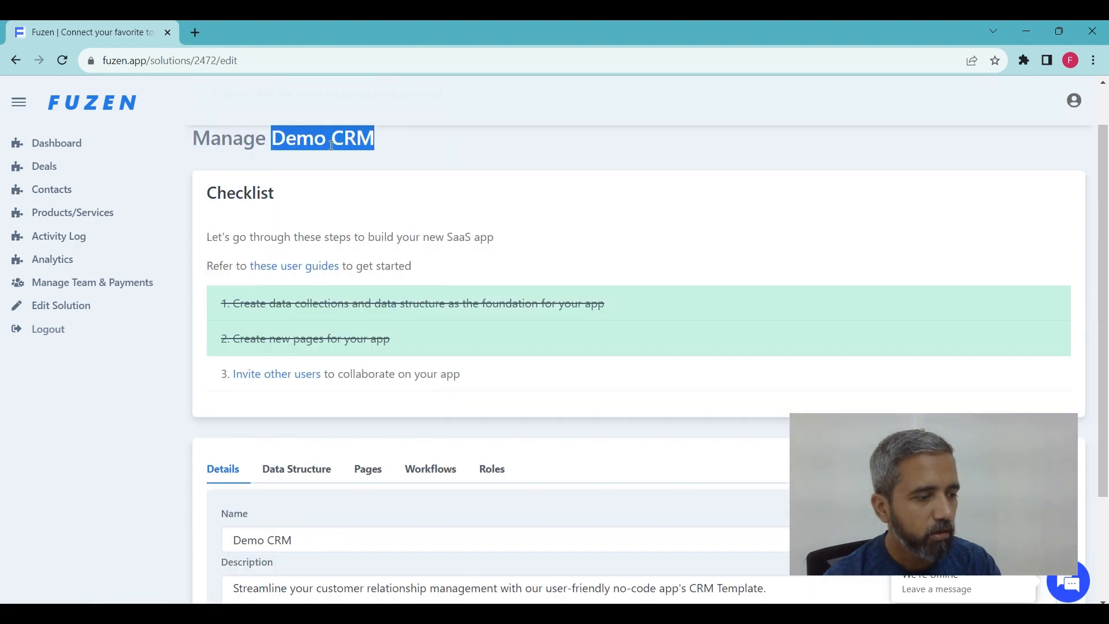
pyautogui.scroll(-3, 331, 145)
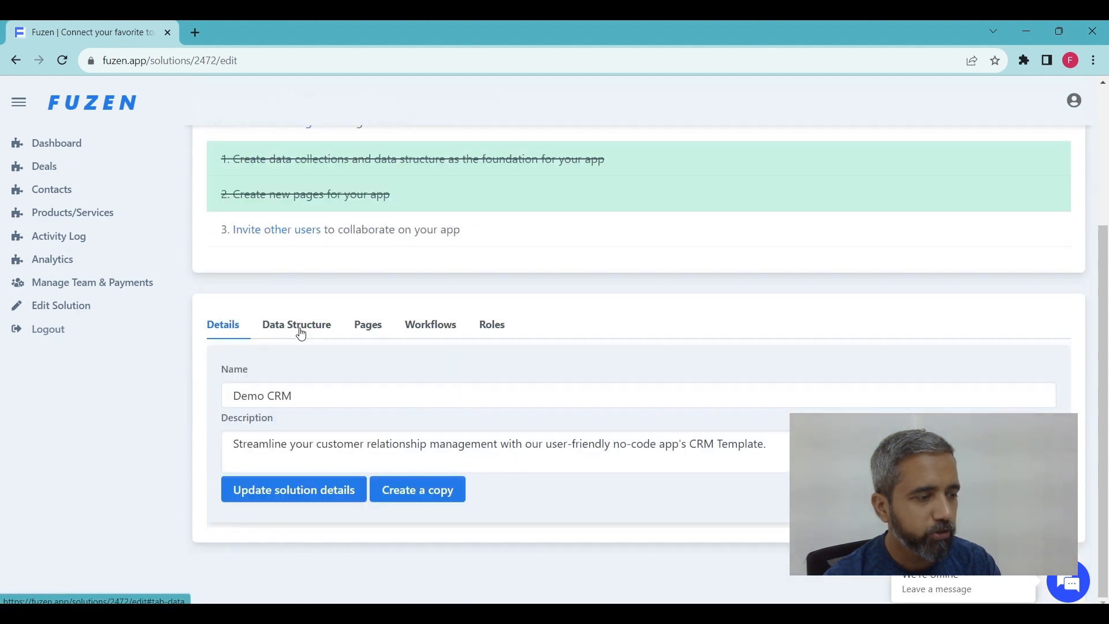
pyautogui.moveTo(295, 396); pyautogui.dragTo(234, 394)
# Examine the data collections, pages and workflows sections of the Demo CRM solution.
pyautogui.click(298, 331)
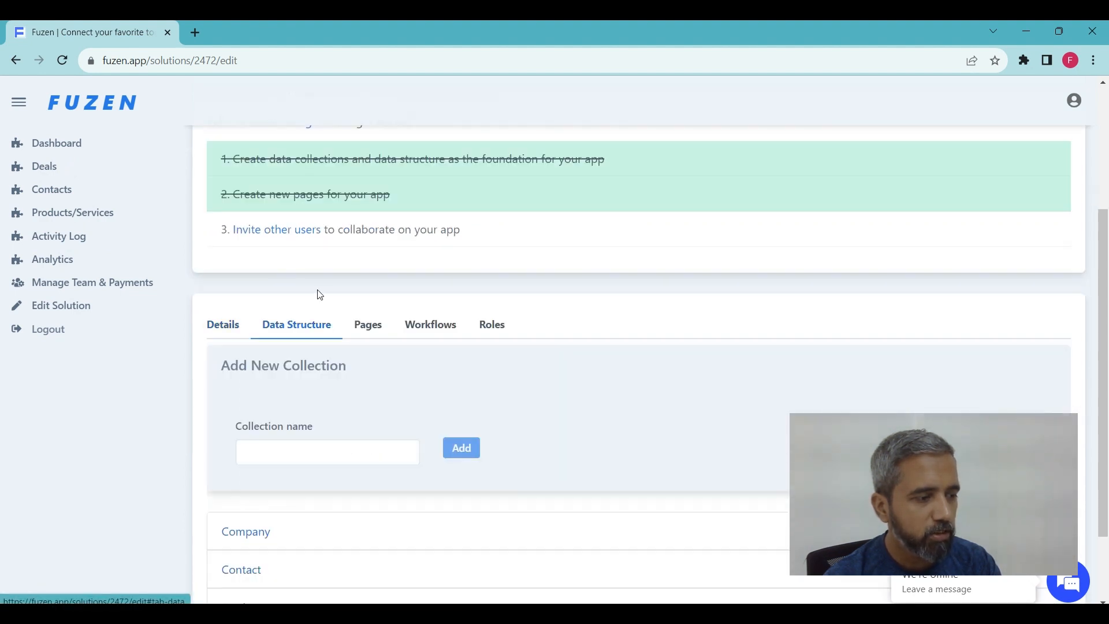
pyautogui.scroll(-2, 317, 291)
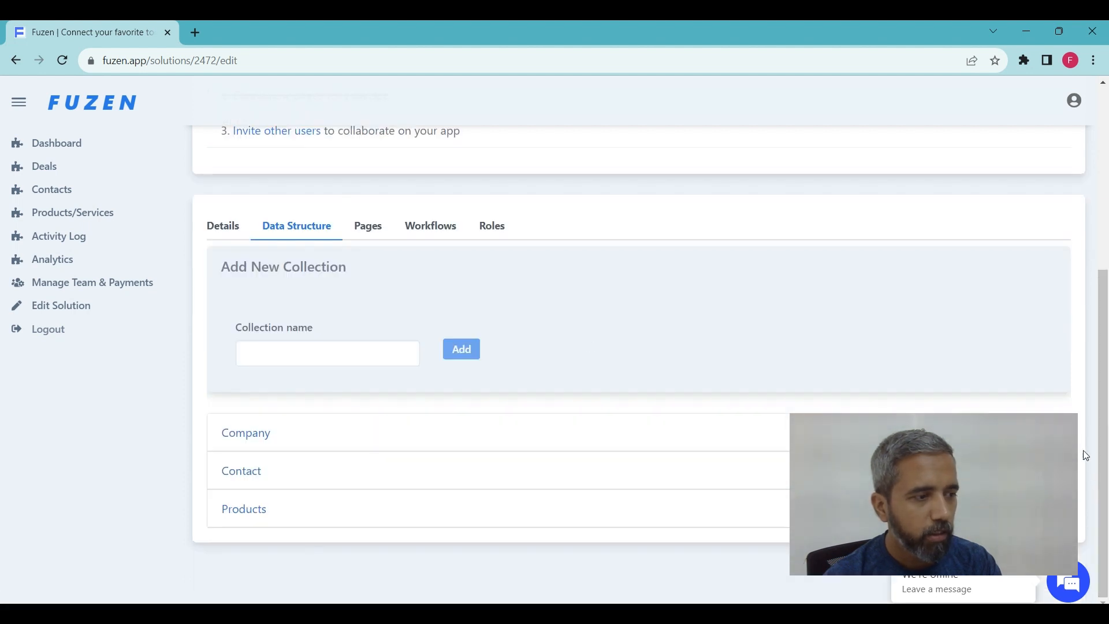
pyautogui.click(382, 231)
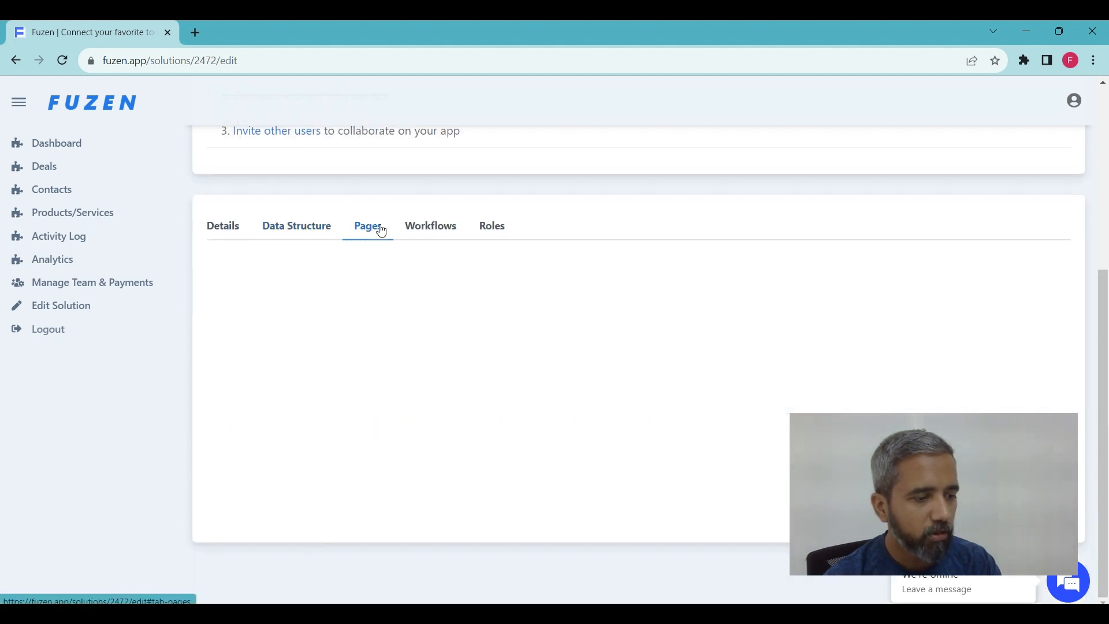
pyautogui.scroll(-4, 387, 248)
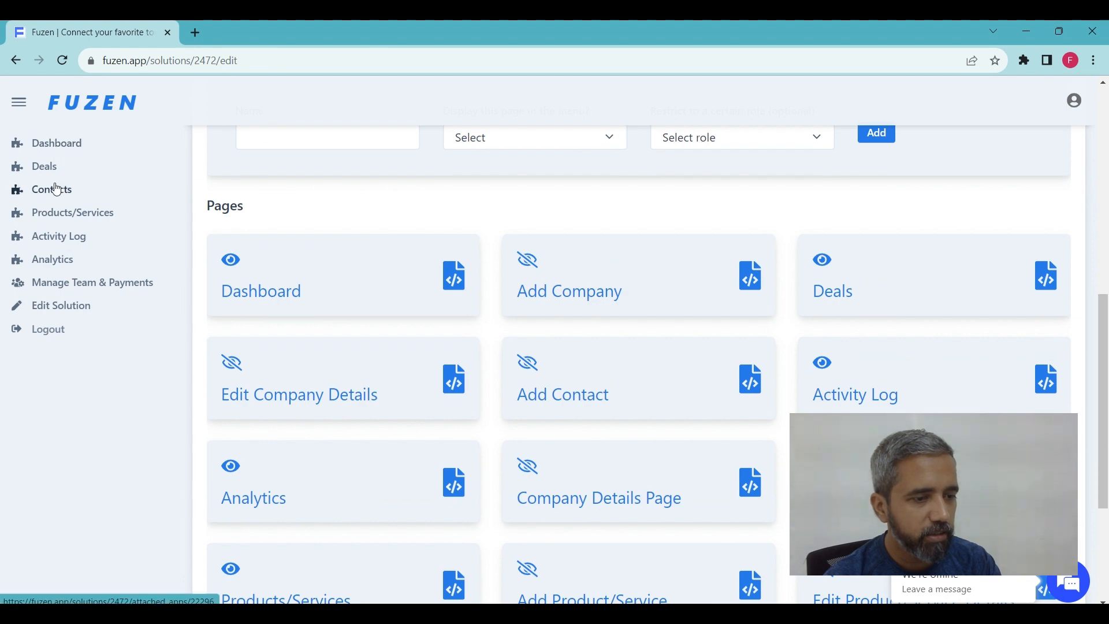
pyautogui.scroll(-3, 328, 298)
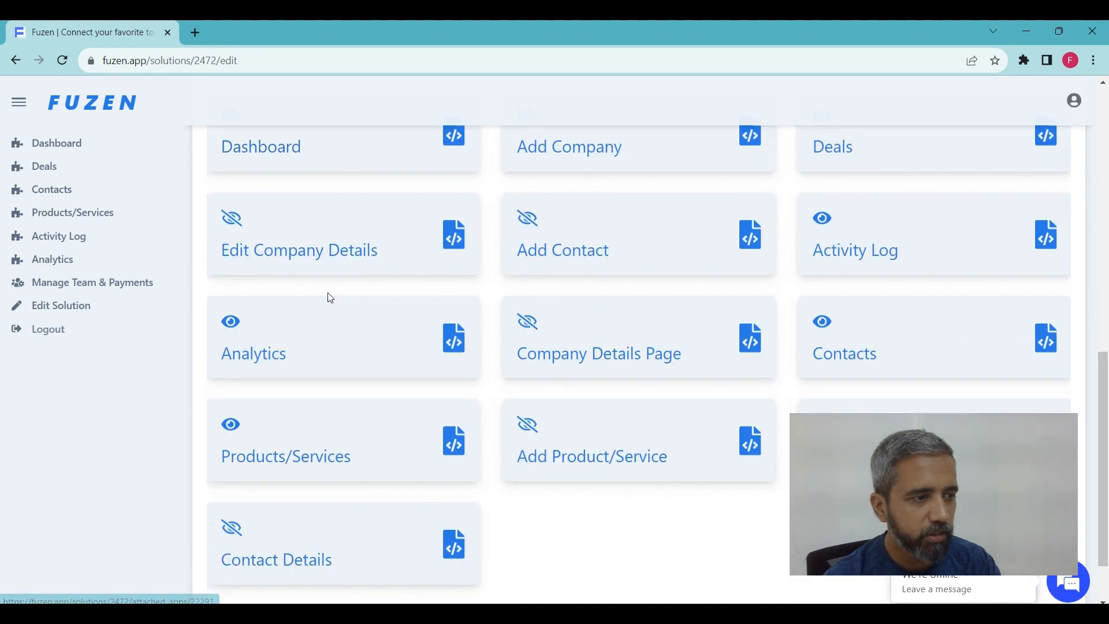
pyautogui.scroll(3, 330, 299)
pyautogui.scroll(3, 331, 299)
pyautogui.click(428, 158)
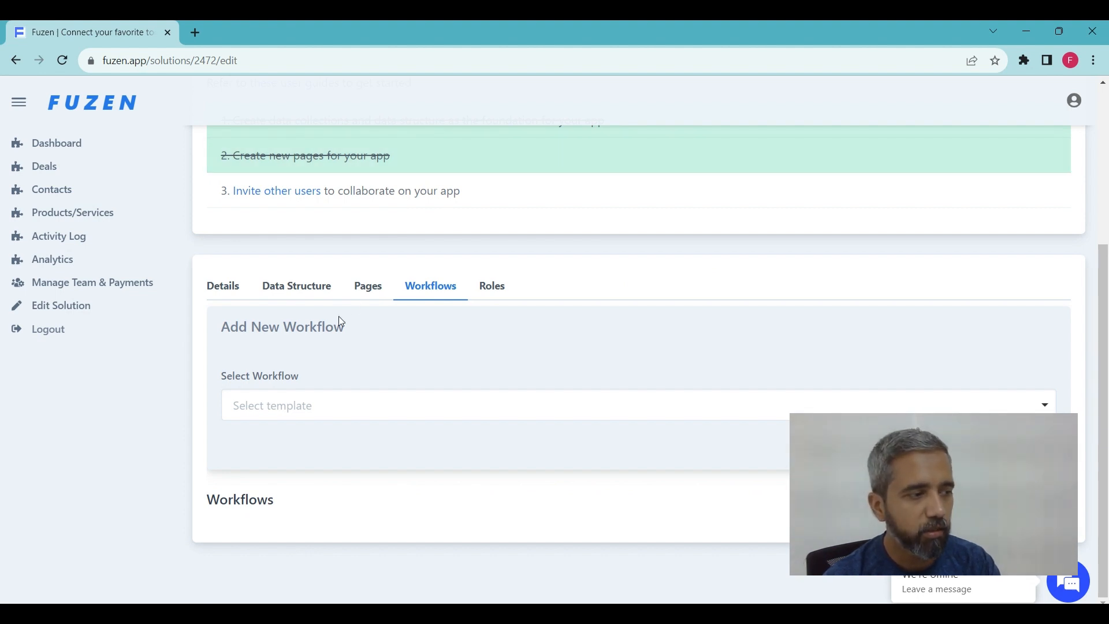
# Open the CRM's Dashboard page and examine its Kanban board and the Central Dashboard section.
pyautogui.click(67, 149)
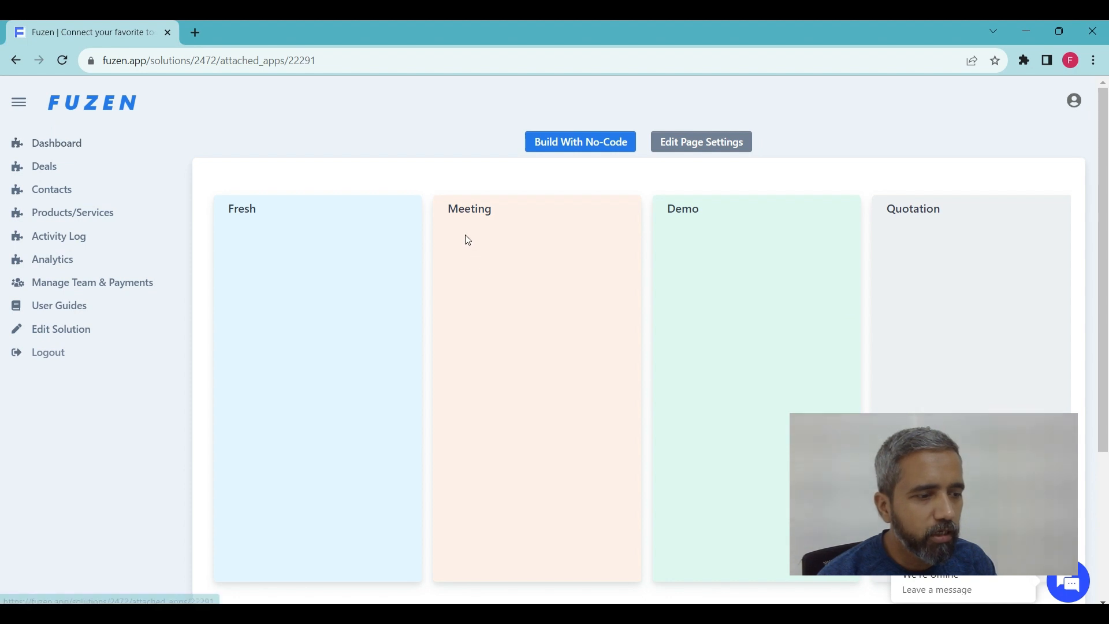
pyautogui.scroll(-2, 466, 236)
pyautogui.scroll(1, 465, 236)
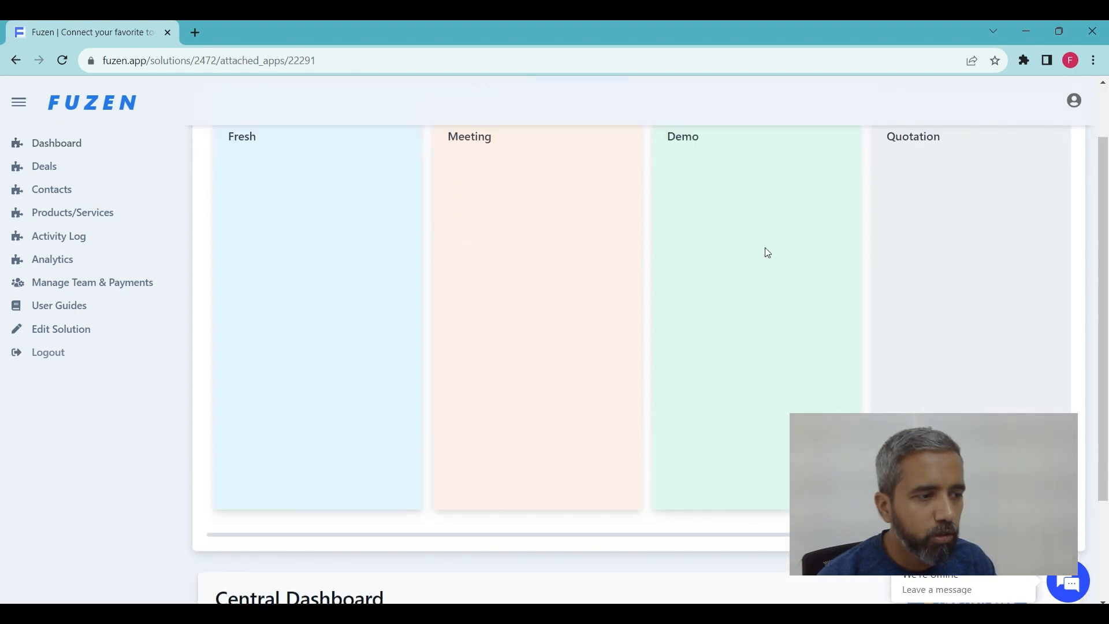
pyautogui.scroll(1, 708, 258)
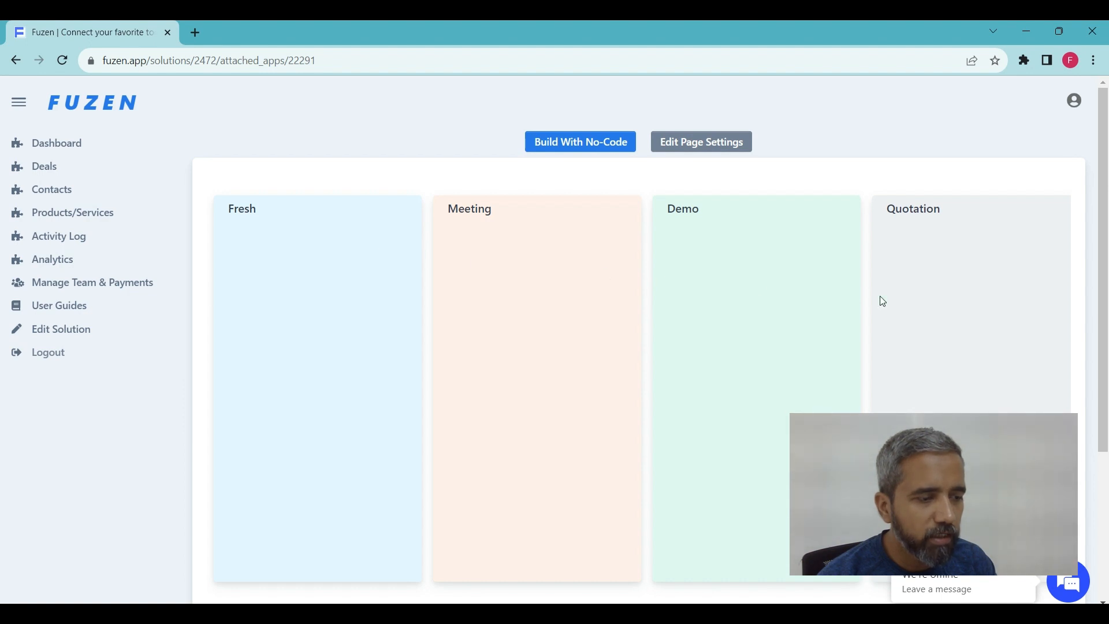
pyautogui.scroll(-3, 883, 301)
pyautogui.scroll(3, 293, 250)
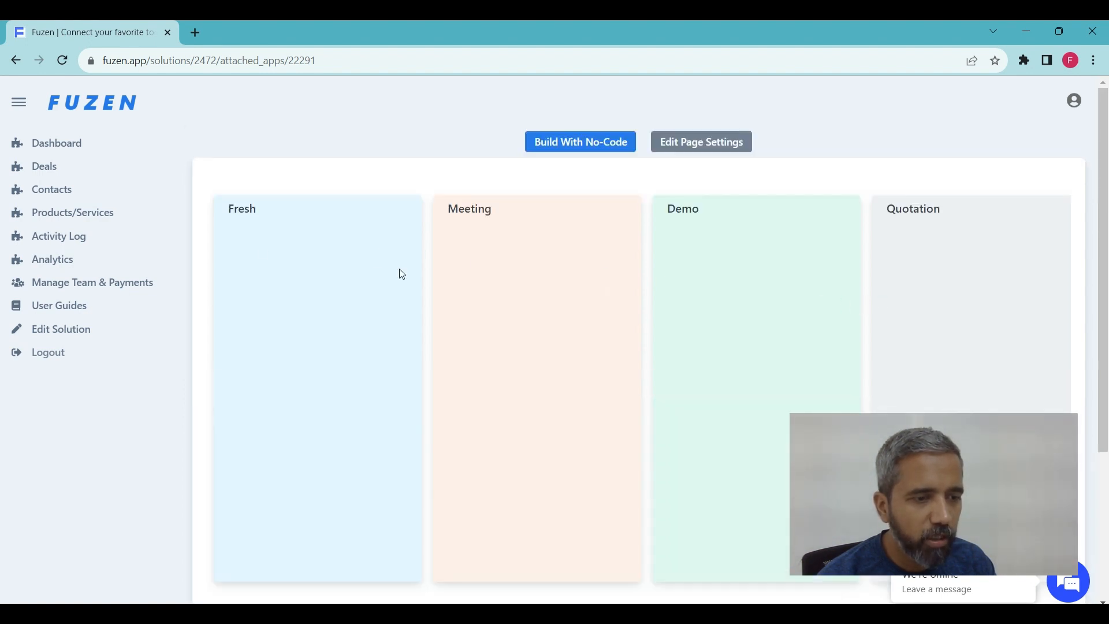
pyautogui.scroll(-3, 347, 314)
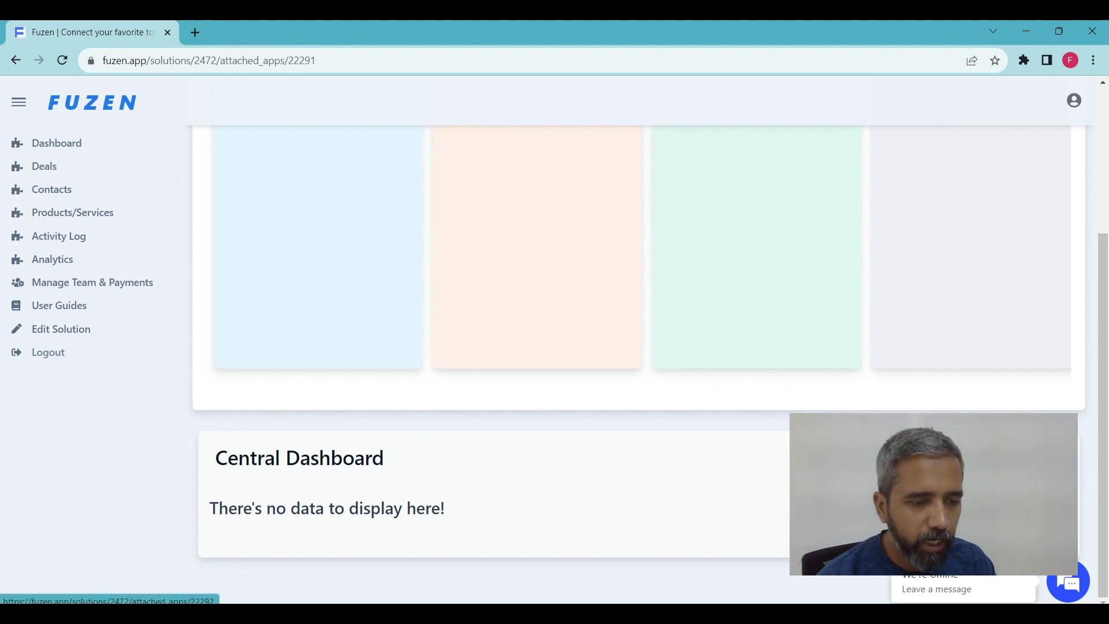
# Open the Deals page in a new browser tab and fill in the new lead's name, phone number and email.
pyautogui.click(43, 167)
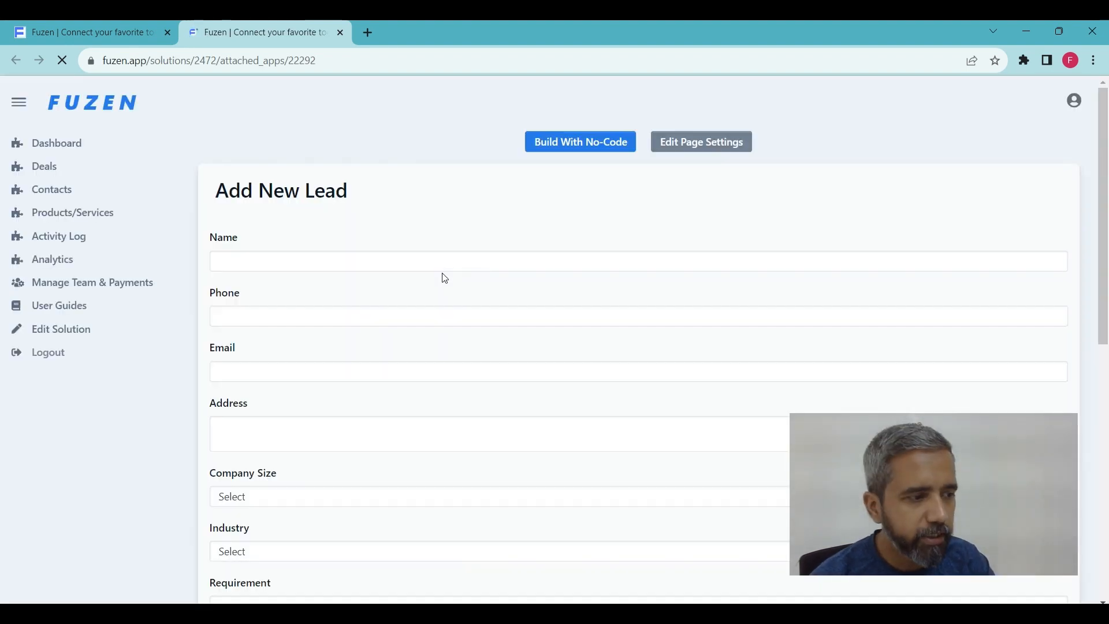
pyautogui.click(366, 266)
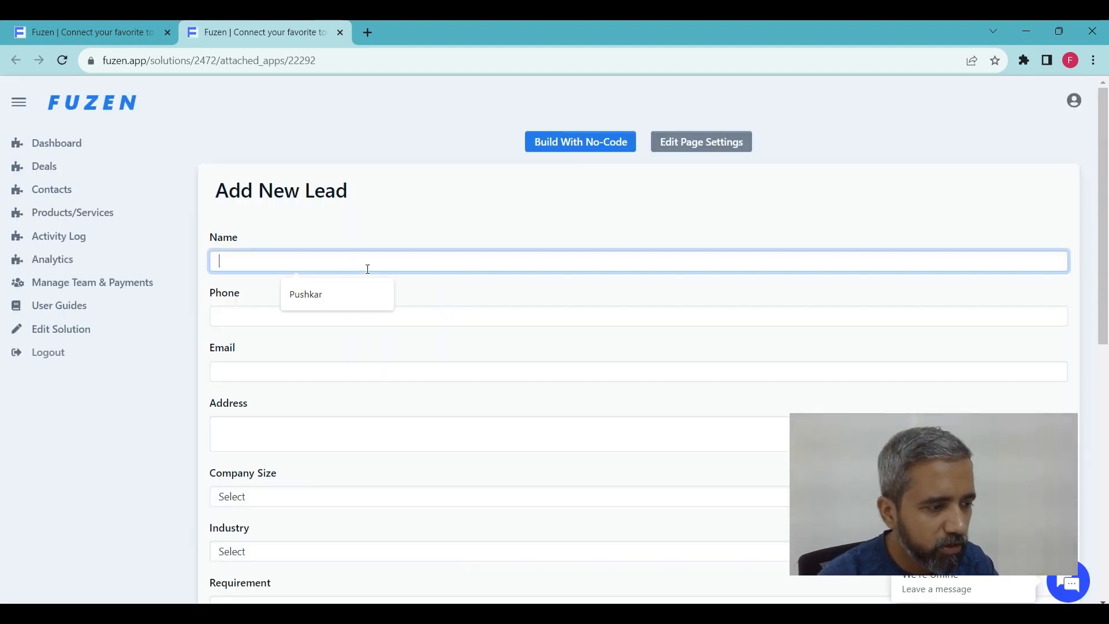
pyautogui.click(361, 298)
pyautogui.press('Tab')
pyautogui.write('999')
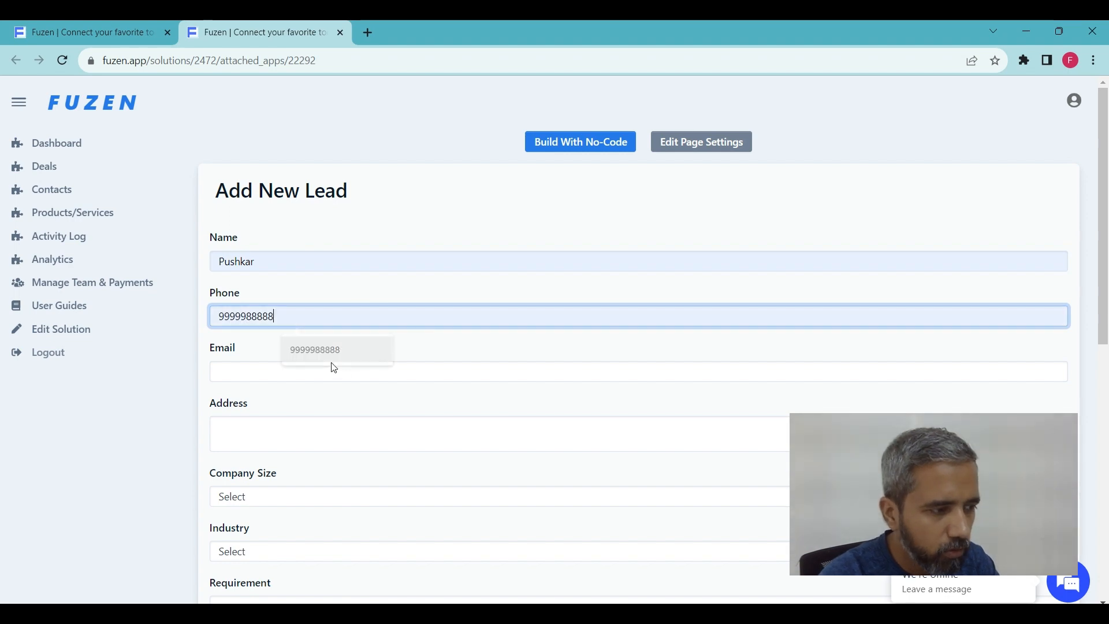
pyautogui.click(329, 353)
pyautogui.click(253, 428)
# Set the new lead's company size to Small (1-10) and its industry to Construction.
pyautogui.scroll(-1, 356, 485)
pyautogui.click(266, 426)
pyautogui.click(255, 456)
pyautogui.click(253, 476)
pyautogui.scroll(-3, 253, 464)
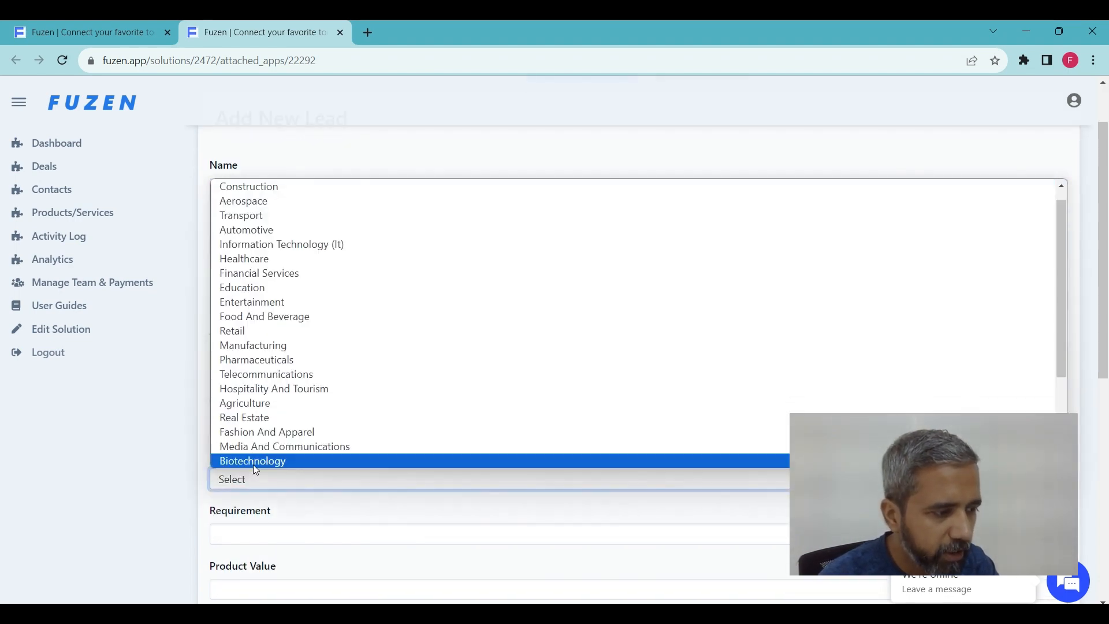
pyautogui.scroll(3, 266, 260)
pyautogui.click(257, 201)
pyautogui.scroll(-2, 257, 288)
# Enter Concrete as the lead's requirement and 100000 as the product value.
pyautogui.click(260, 388)
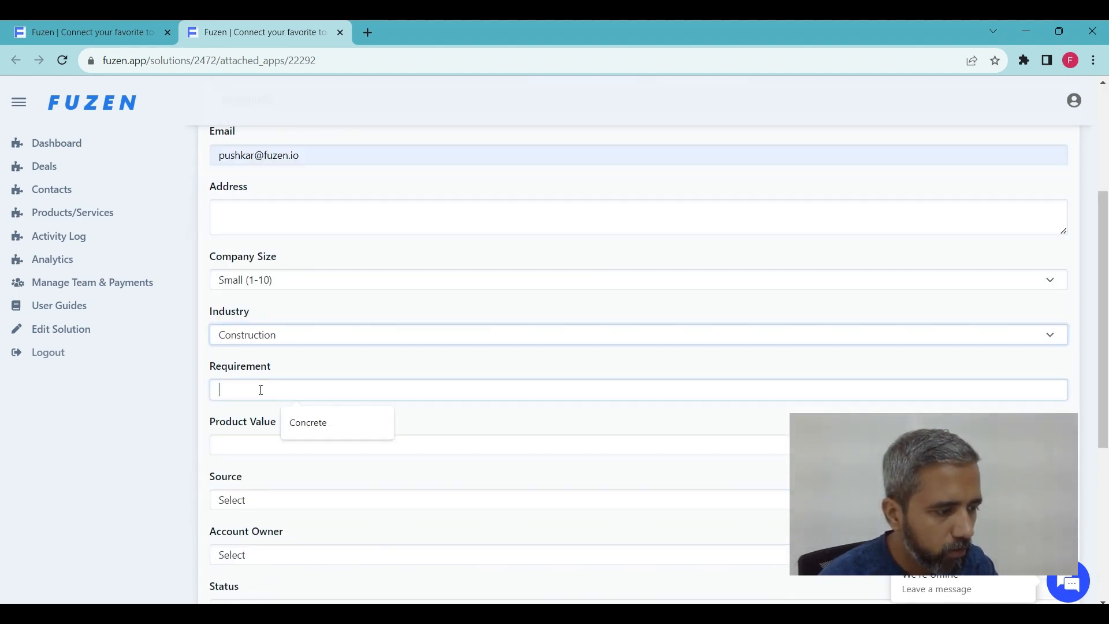
pyautogui.click(294, 422)
pyautogui.click(281, 448)
pyautogui.click(277, 483)
pyautogui.scroll(-2, 275, 497)
# Set the lead's source to Organic, the account owner to Fuzendemo and the status to Fresh.
pyautogui.click(275, 355)
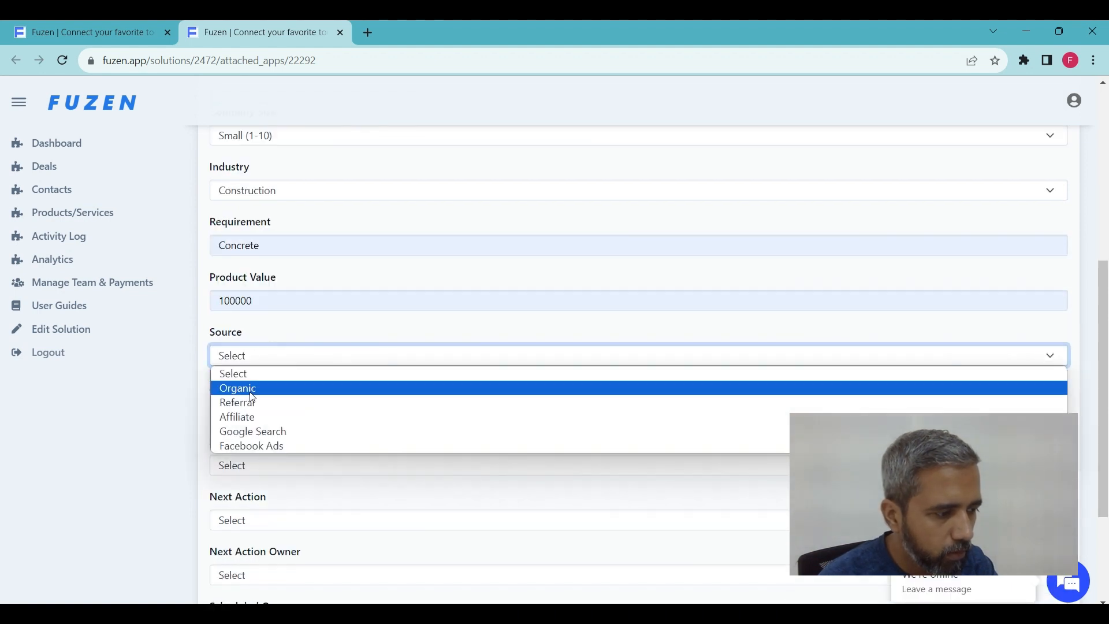
pyautogui.click(249, 386)
pyautogui.click(248, 410)
pyautogui.click(248, 443)
pyautogui.click(249, 466)
pyautogui.click(250, 498)
# Set the next action to Meeting with Fuzendemo as its owner, schedule it for today, 28 October 2023, and save the lead.
pyautogui.scroll(-3, 247, 491)
pyautogui.click(241, 353)
pyautogui.click(246, 387)
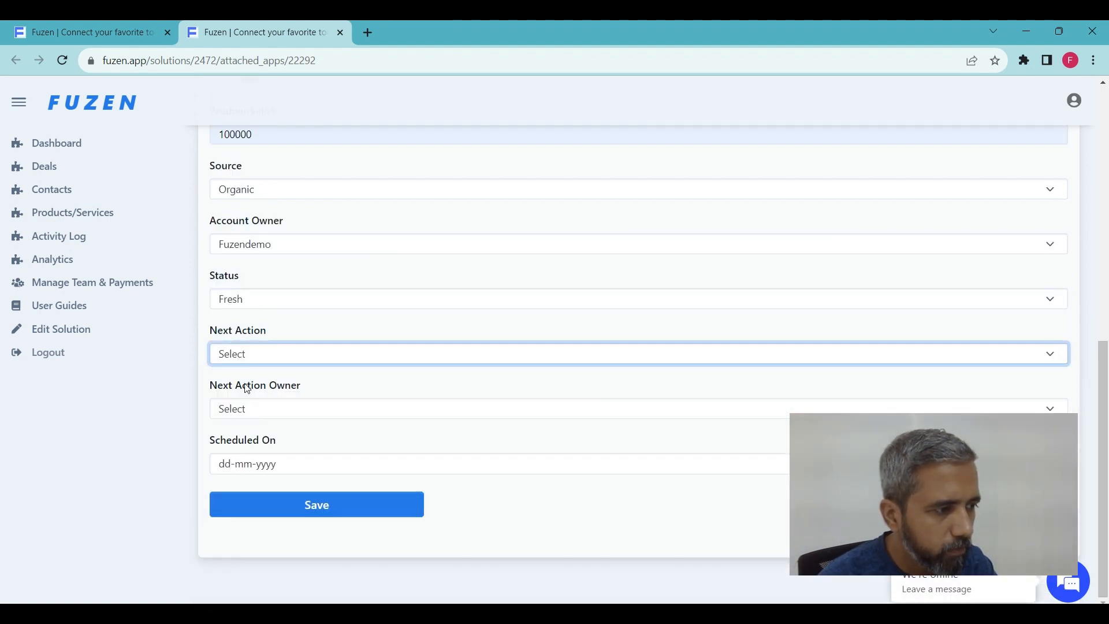
pyautogui.click(247, 409)
pyautogui.click(247, 442)
pyautogui.click(243, 464)
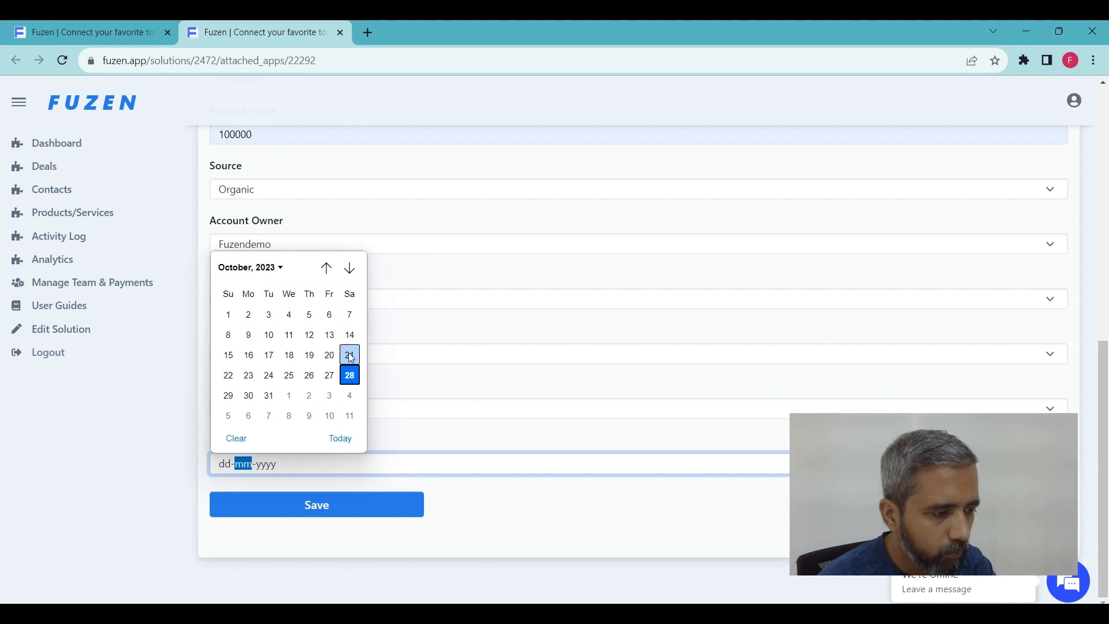
pyautogui.click(340, 438)
pyautogui.click(314, 506)
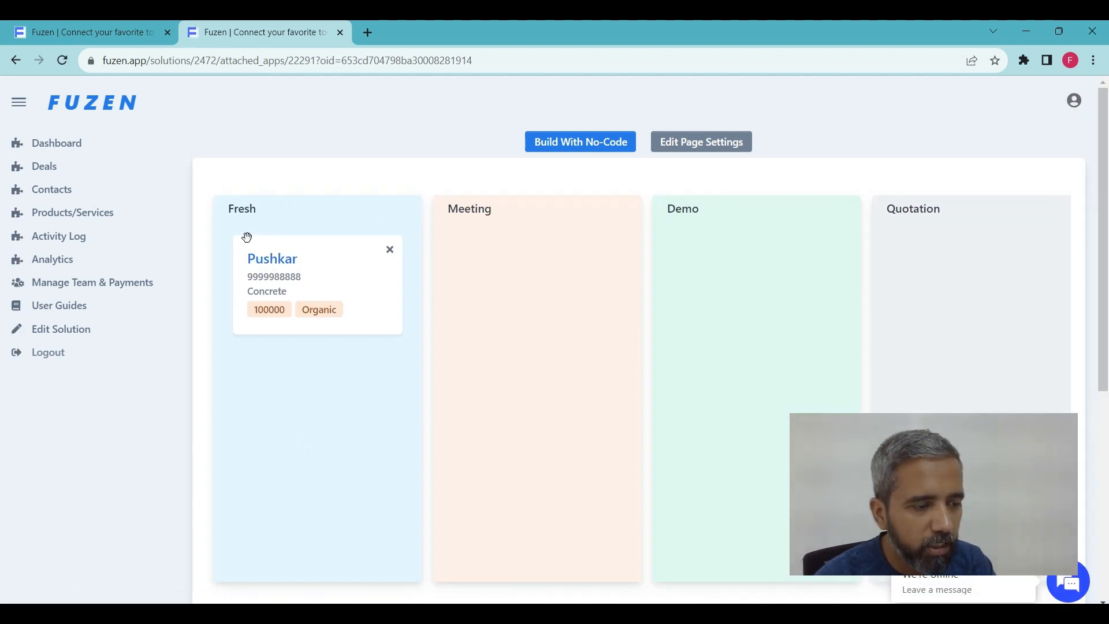
# Move the new lead's card from Fresh to Demo on the Kanban board, and from there to Meeting.
pyautogui.scroll(-6, 305, 238)
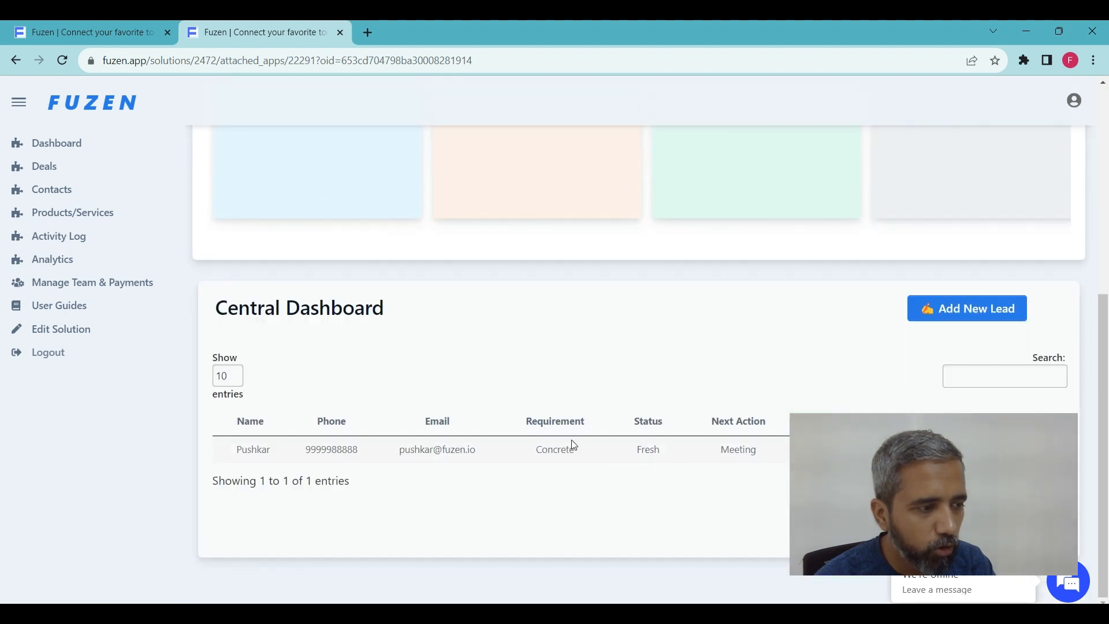
pyautogui.scroll(6, 367, 325)
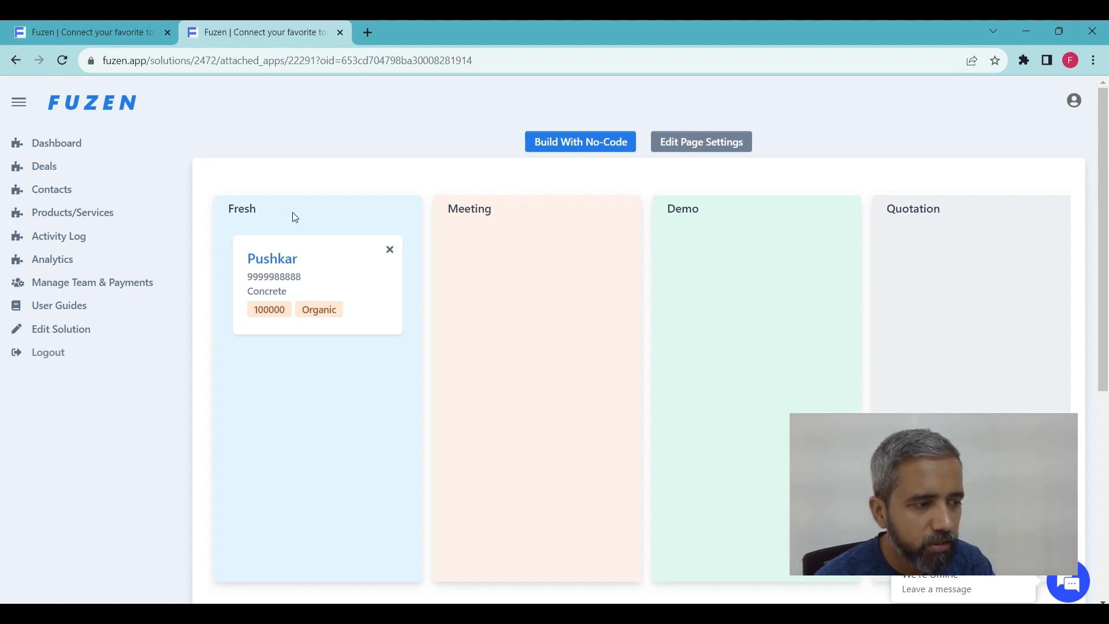
pyautogui.moveTo(424, 259); pyautogui.dragTo(709, 265)
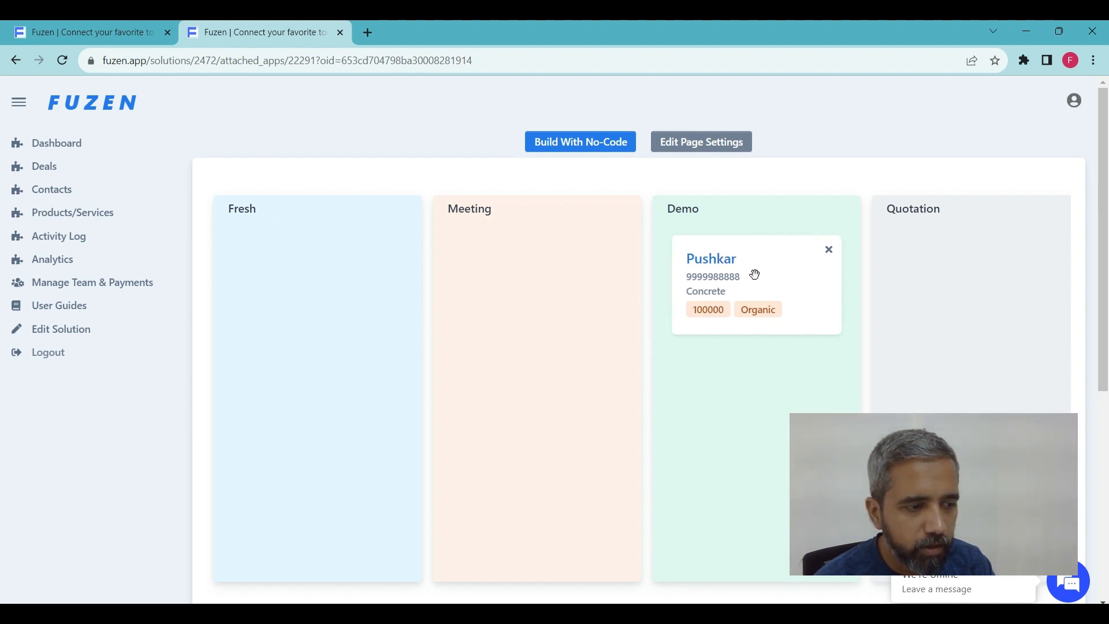
pyautogui.moveTo(755, 272); pyautogui.dragTo(569, 287)
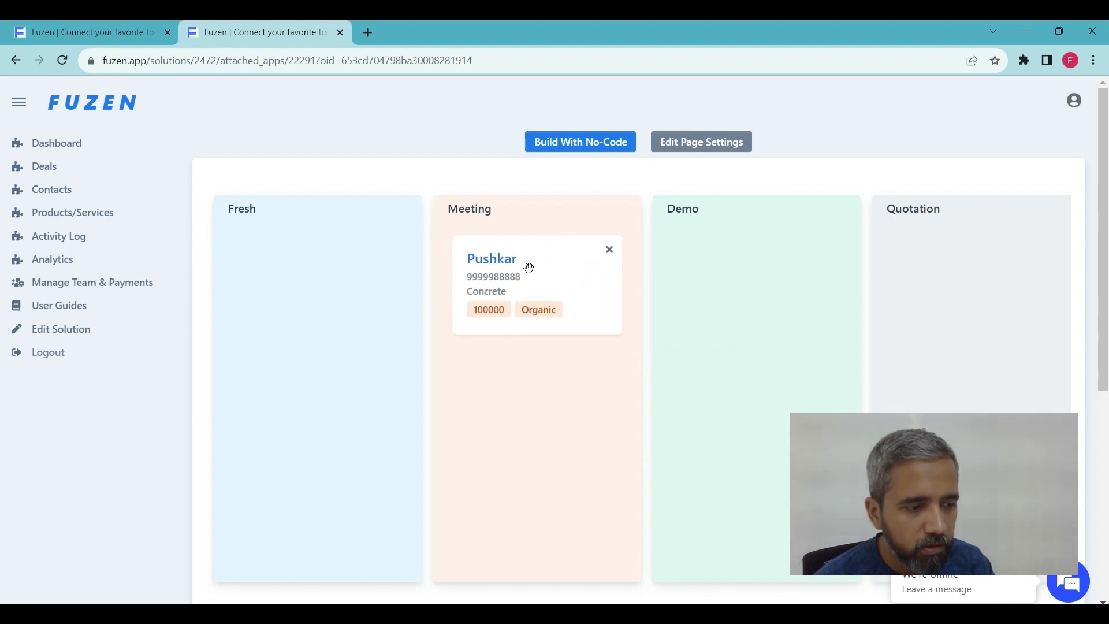
pyautogui.scroll(-3, 544, 237)
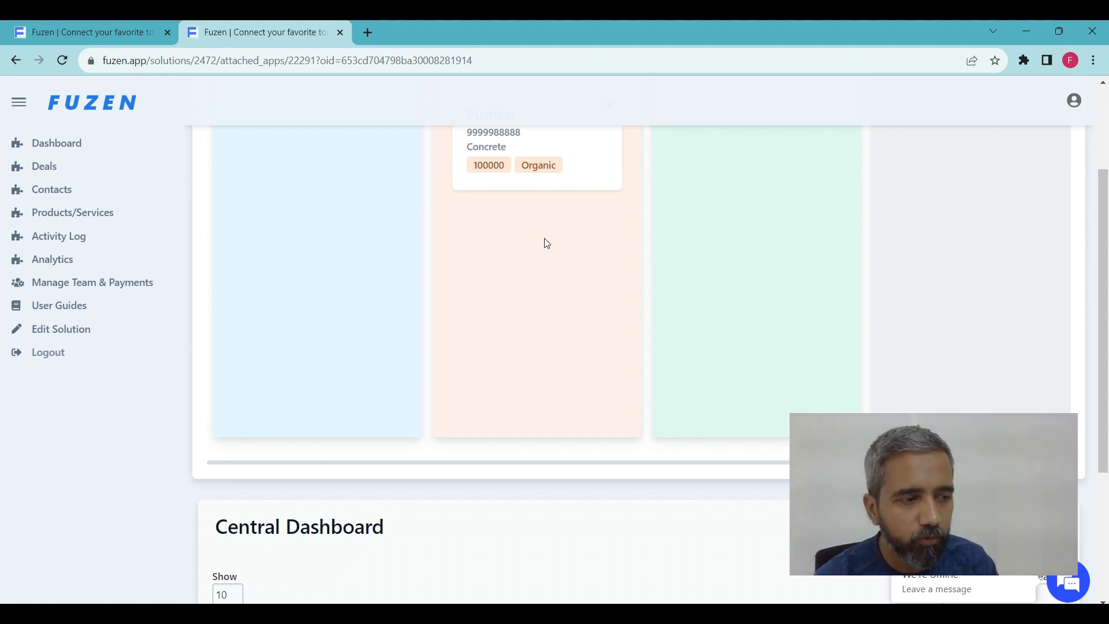
pyautogui.scroll(3, 547, 244)
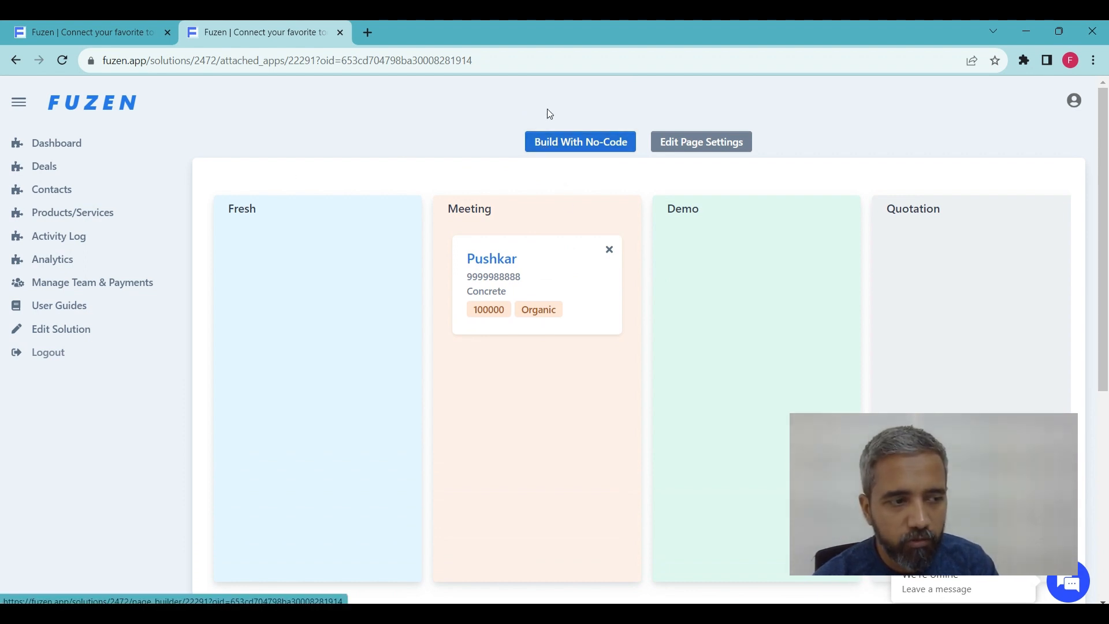
# Open the Dashboard page in the no-code builder and look over its Kanban and Central Dashboard blocks.
pyautogui.click(543, 149)
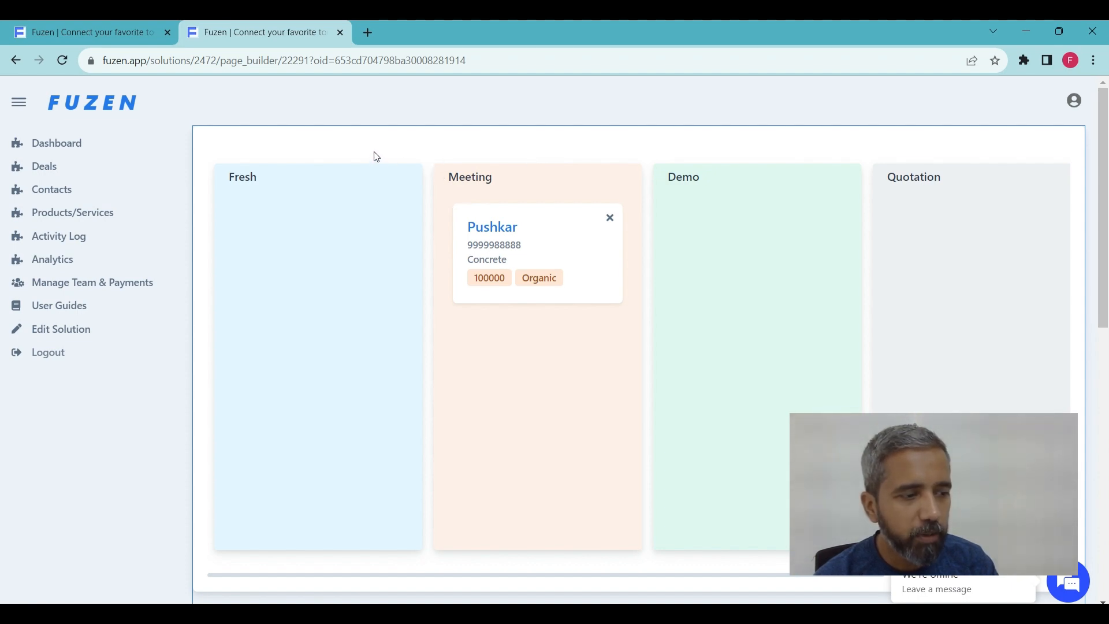
pyautogui.scroll(-1, 397, 183)
pyautogui.scroll(-6, 398, 183)
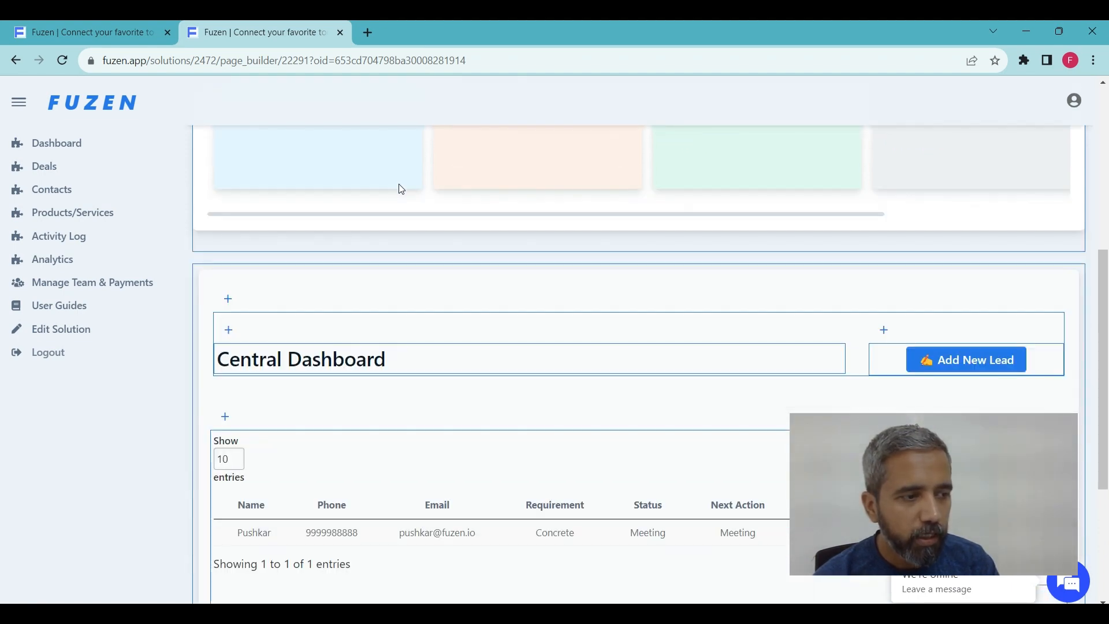
pyautogui.scroll(4, 399, 183)
pyautogui.scroll(3, 398, 186)
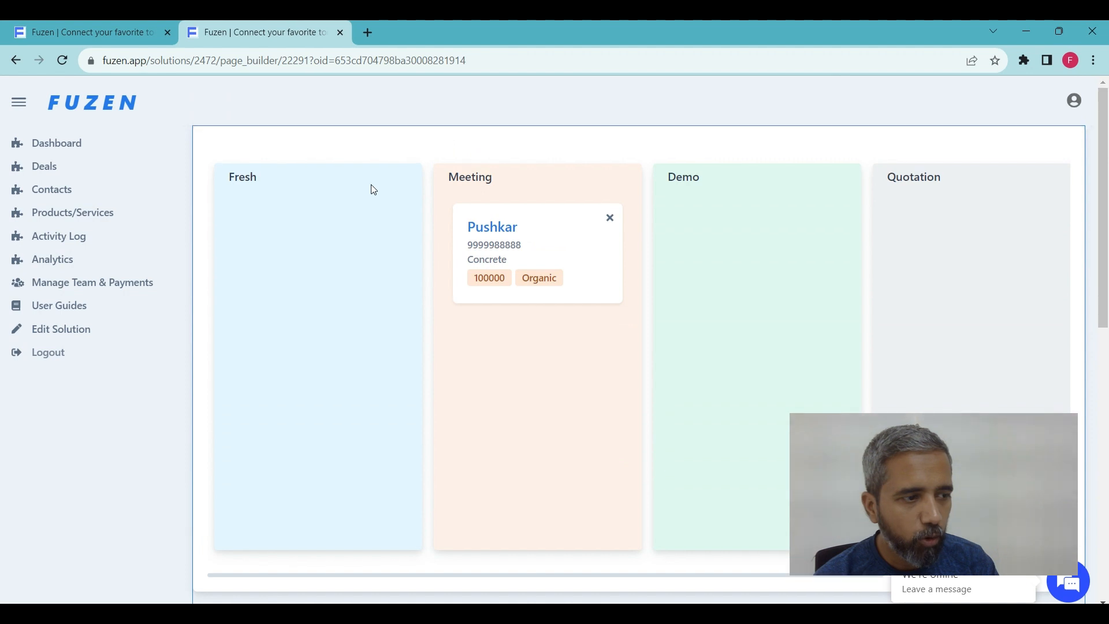
# Examine the Kanban element's settings, including its data collection, filter rule, columns and card fields, and close them.
pyautogui.click(410, 154)
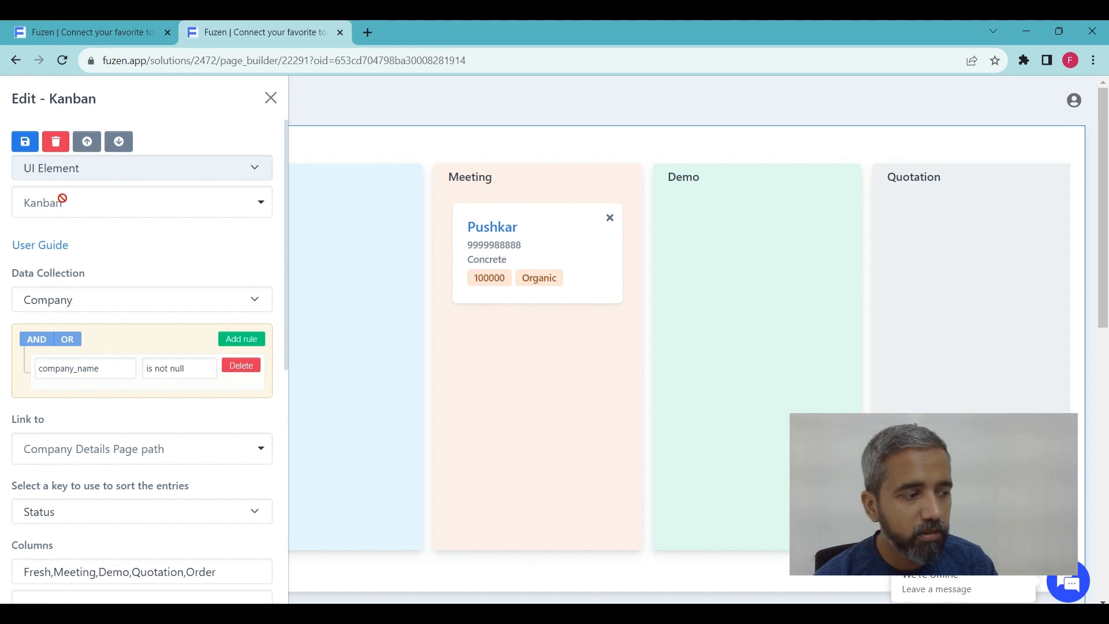
pyautogui.scroll(-6, 78, 249)
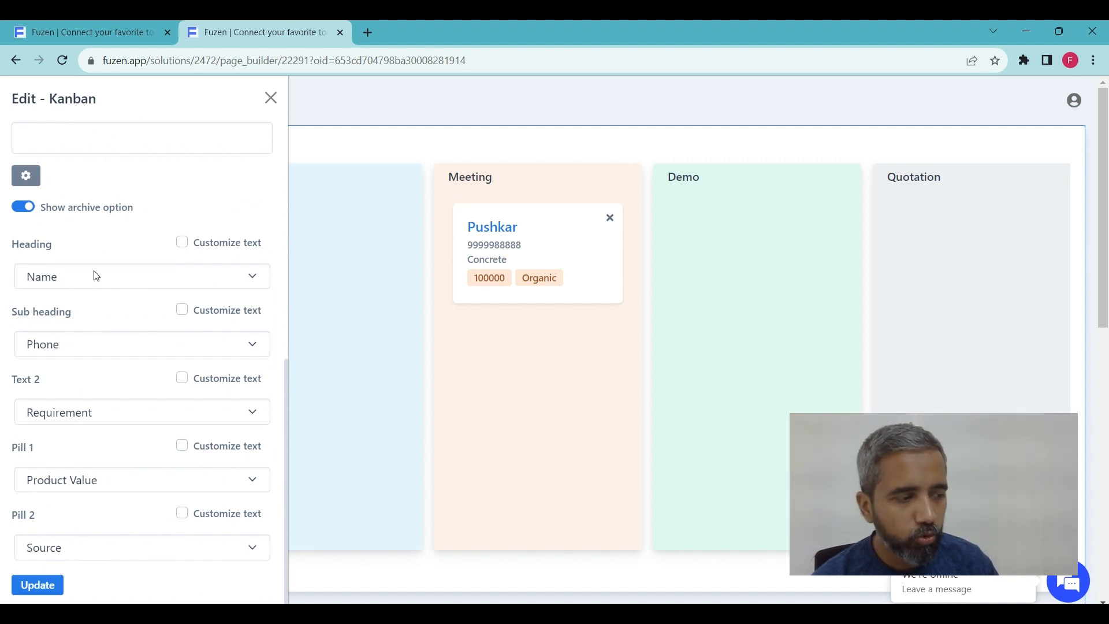
pyautogui.scroll(-4, 456, 279)
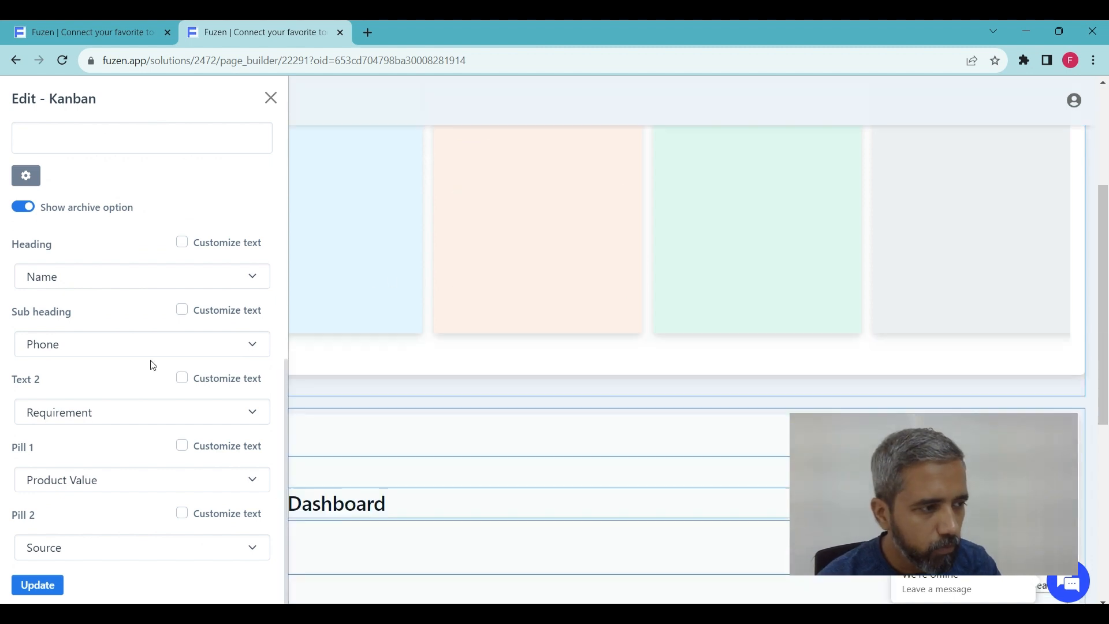
pyautogui.click(271, 98)
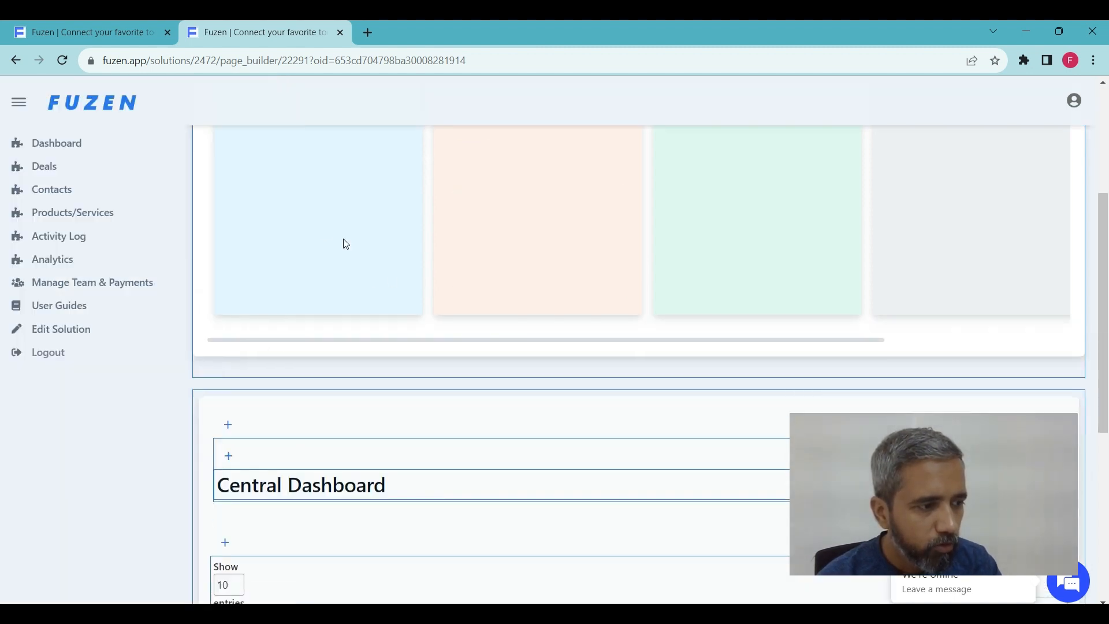
# Change the Central Dashboard heading text to Sales Dashboard, update the header element and save the page's HTML.
pyautogui.click(420, 222)
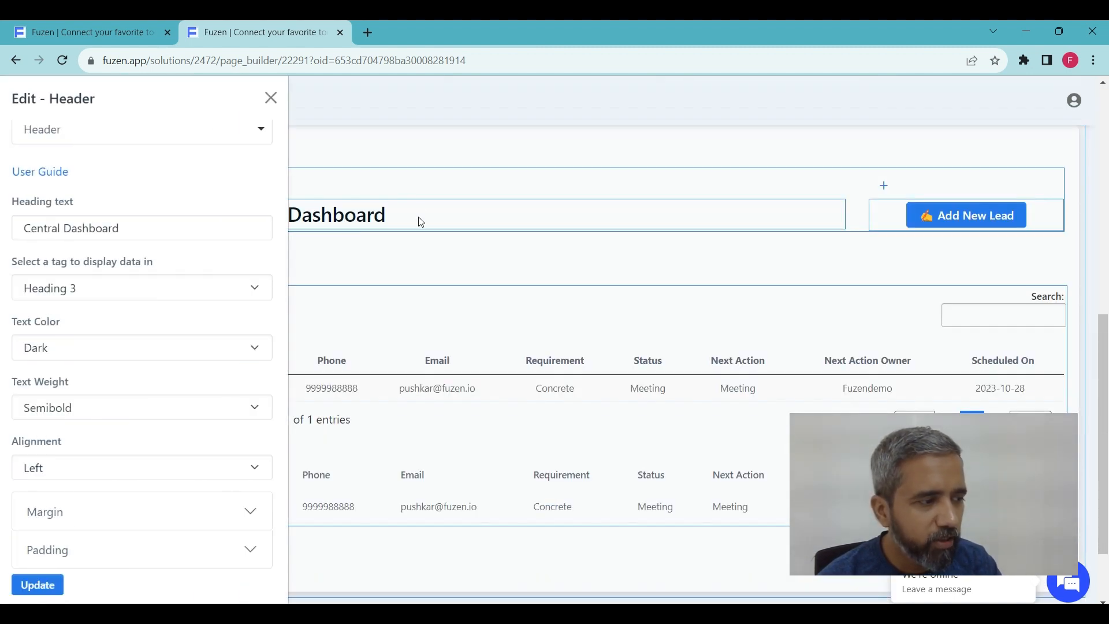
pyautogui.click(127, 226)
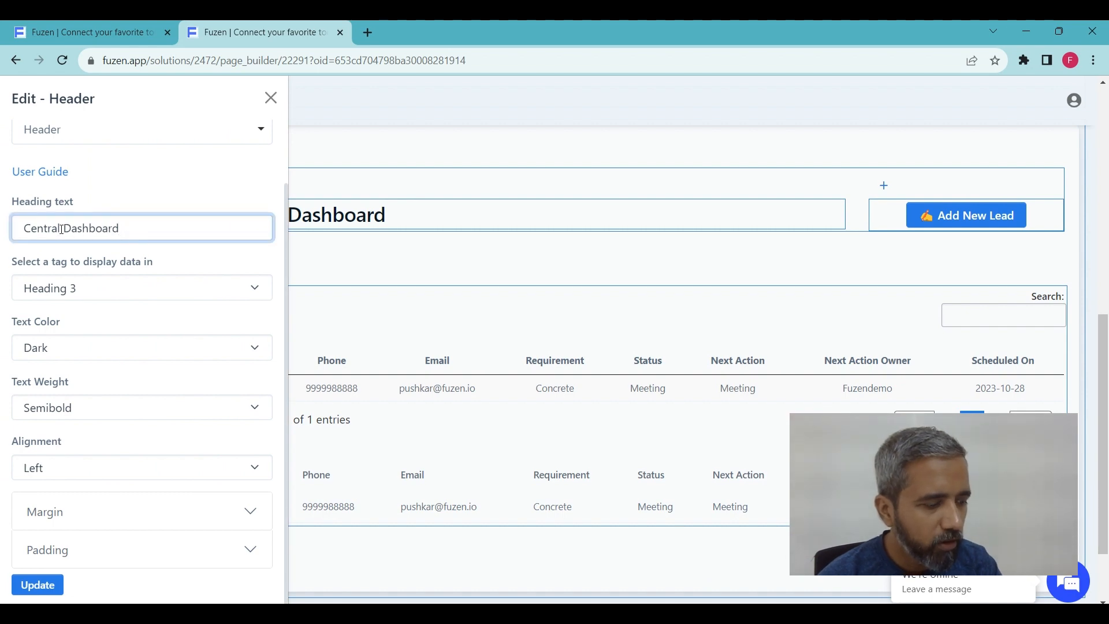
pyautogui.moveTo(62, 229); pyautogui.dragTo(3, 230)
pyautogui.write('Sales')
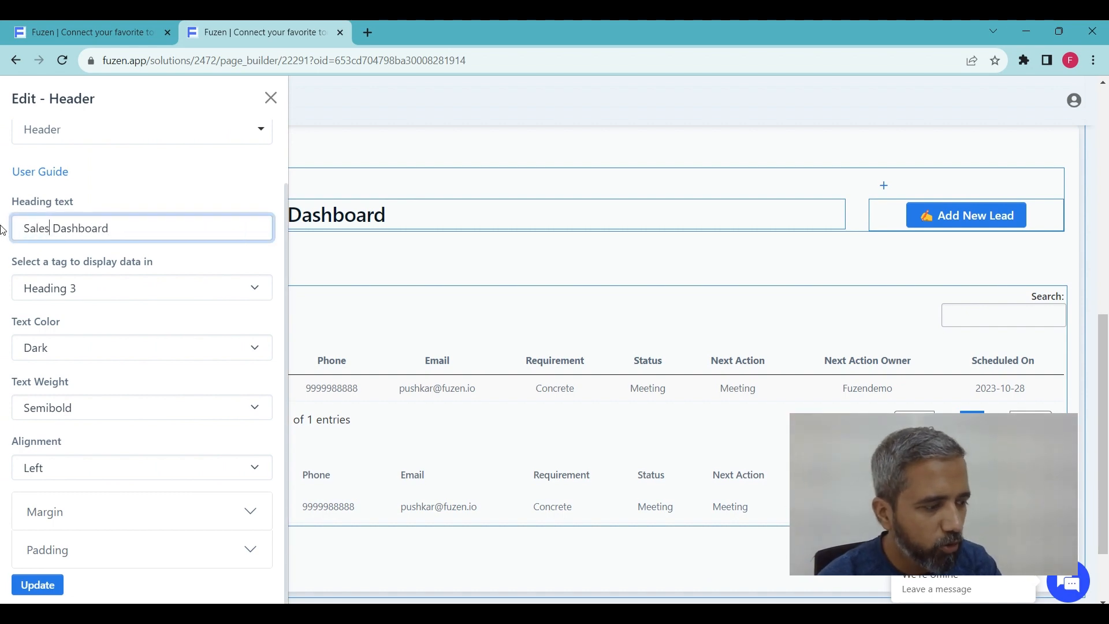
pyautogui.scroll(-2, 50, 296)
pyautogui.click(39, 585)
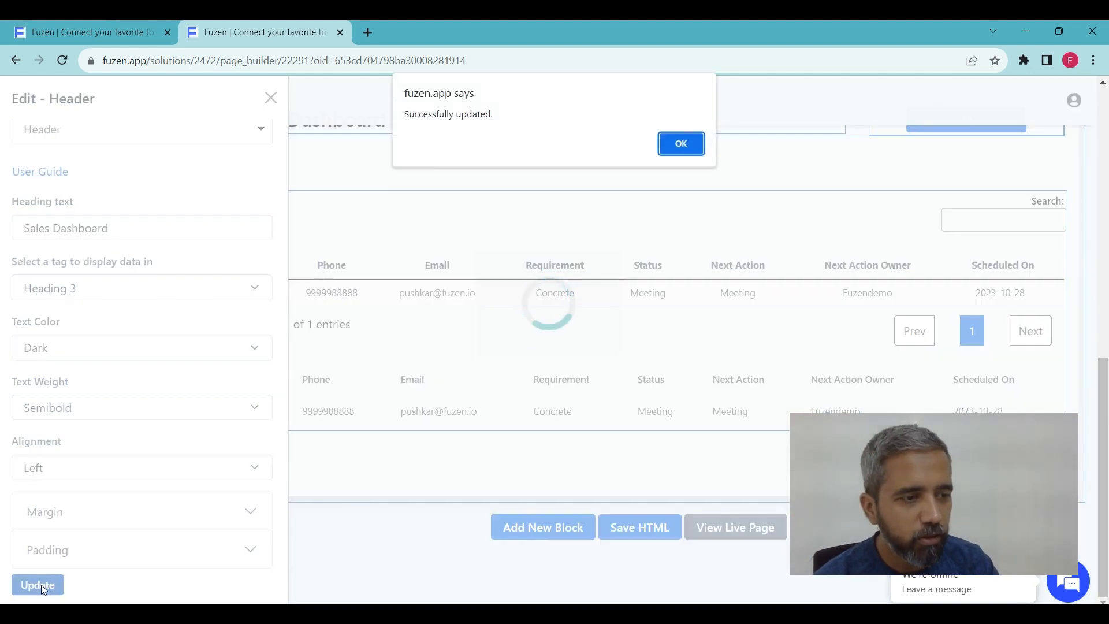
pyautogui.click(689, 149)
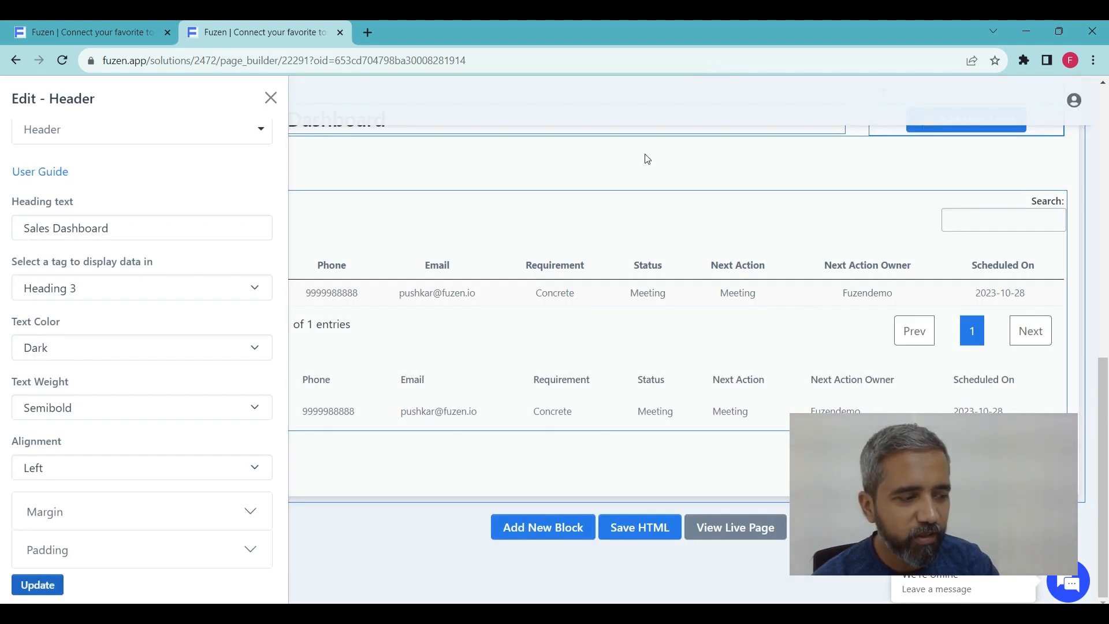
pyautogui.click(272, 98)
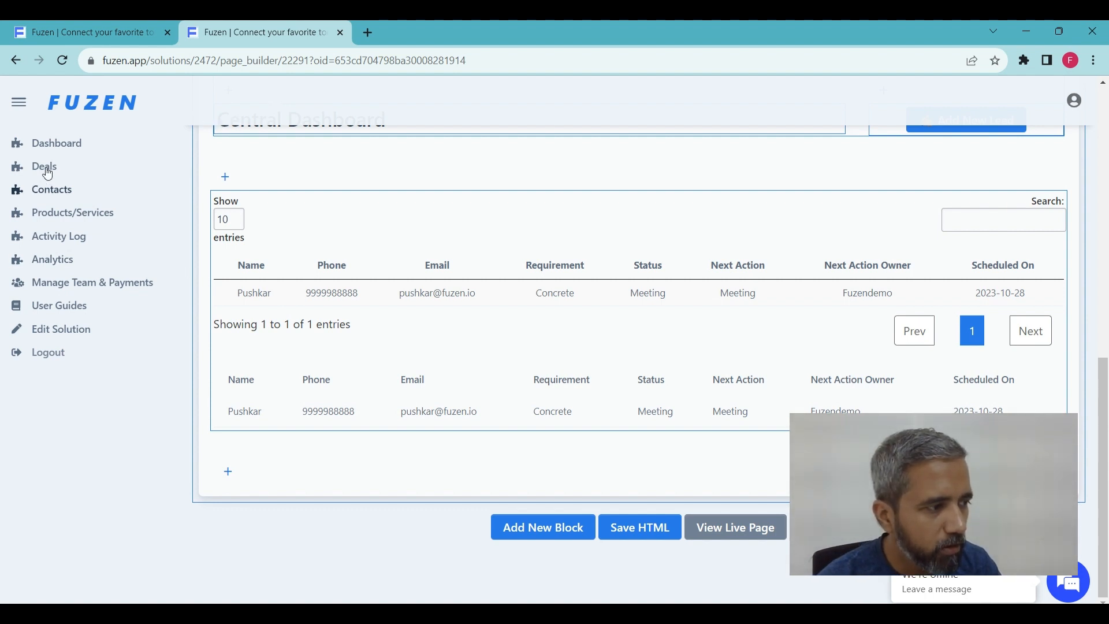
pyautogui.click(78, 142)
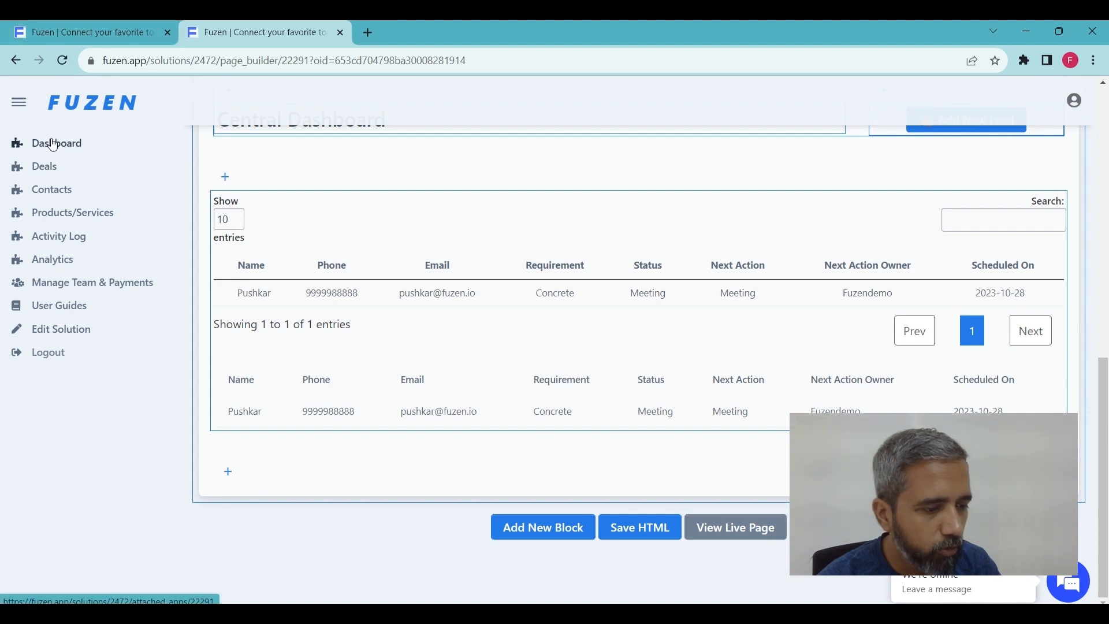
pyautogui.click(638, 532)
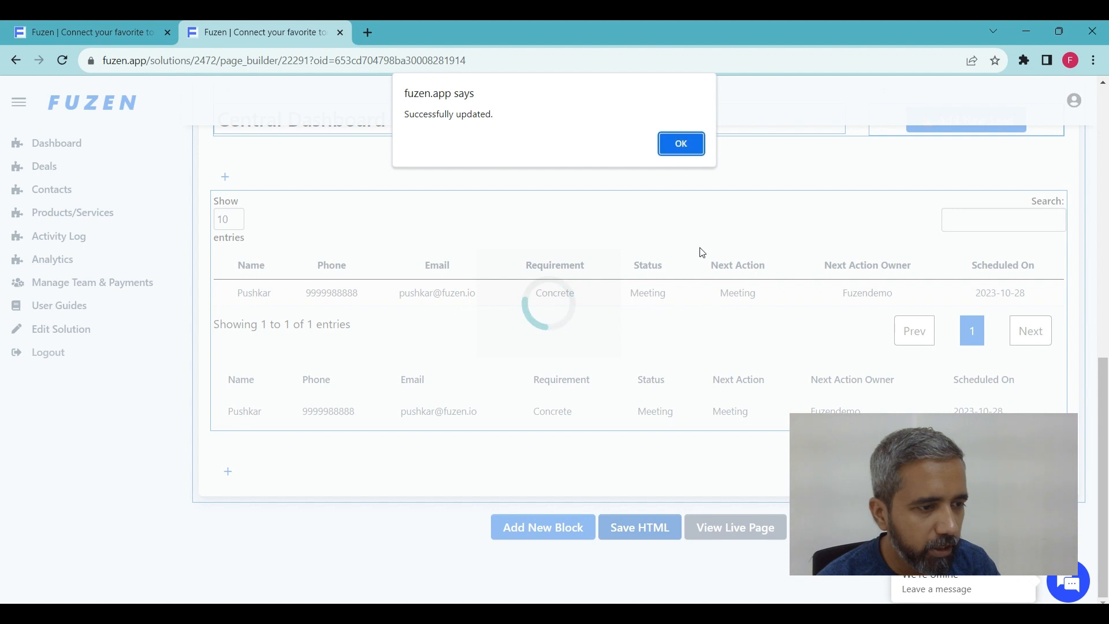
# View the live Dashboard page and check its Sales Dashboard heading and Kanban board.
pyautogui.click(686, 145)
pyautogui.click(715, 530)
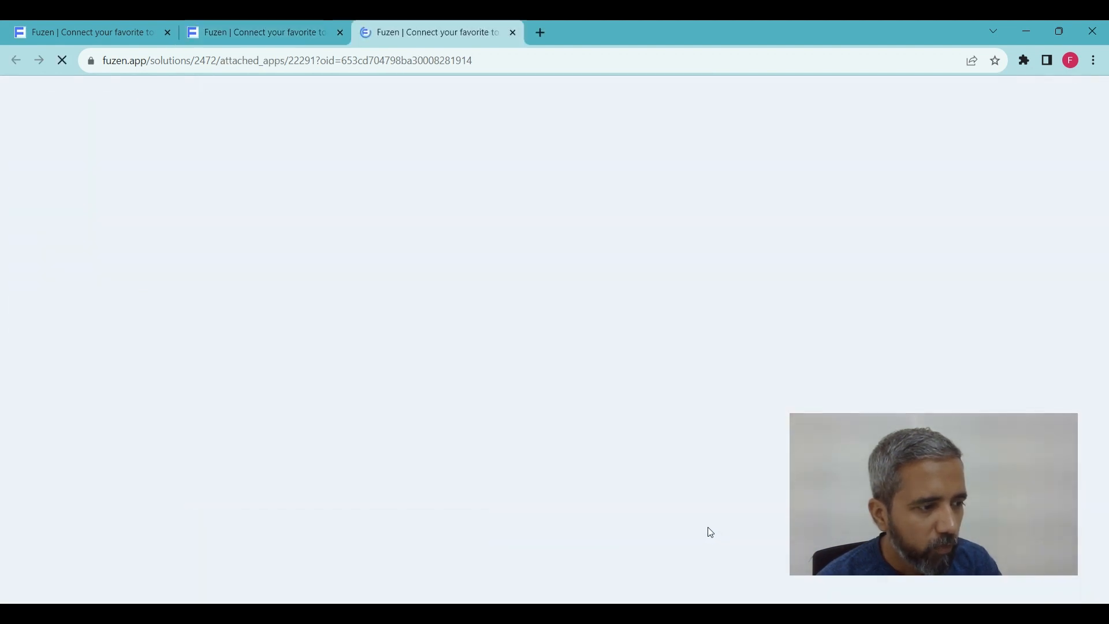
pyautogui.scroll(-6, 653, 458)
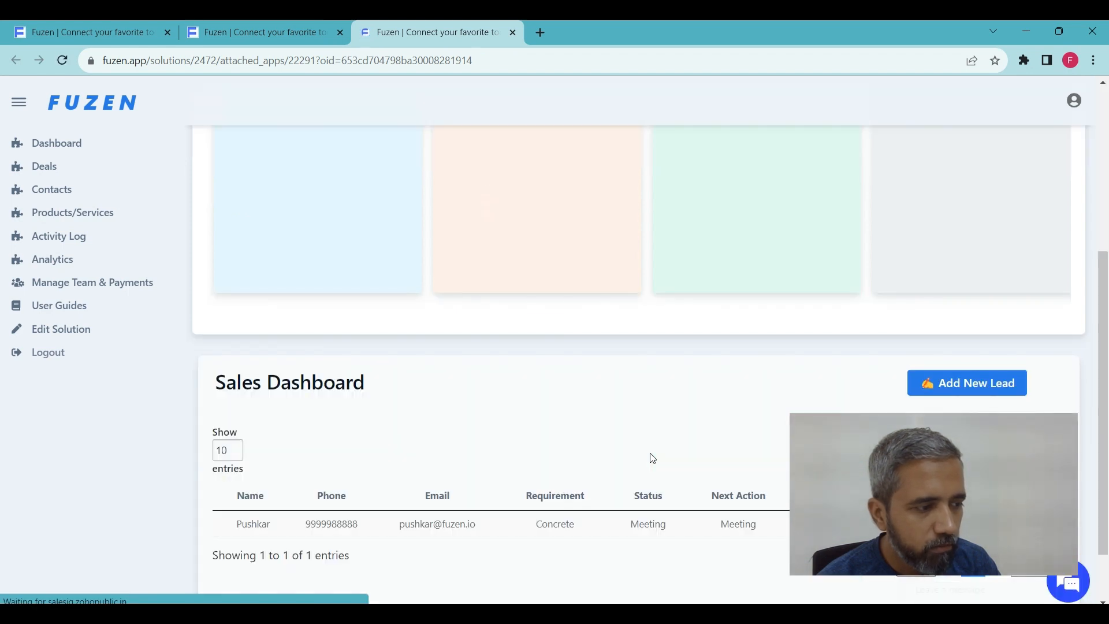
pyautogui.moveTo(220, 307); pyautogui.dragTo(374, 307)
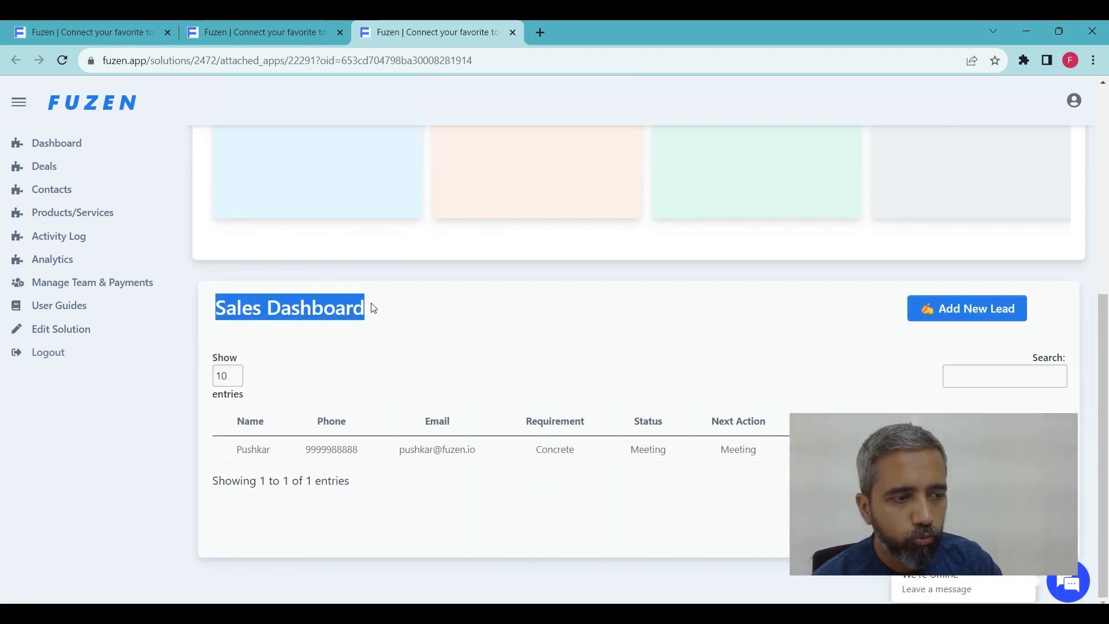
pyautogui.scroll(6, 522, 349)
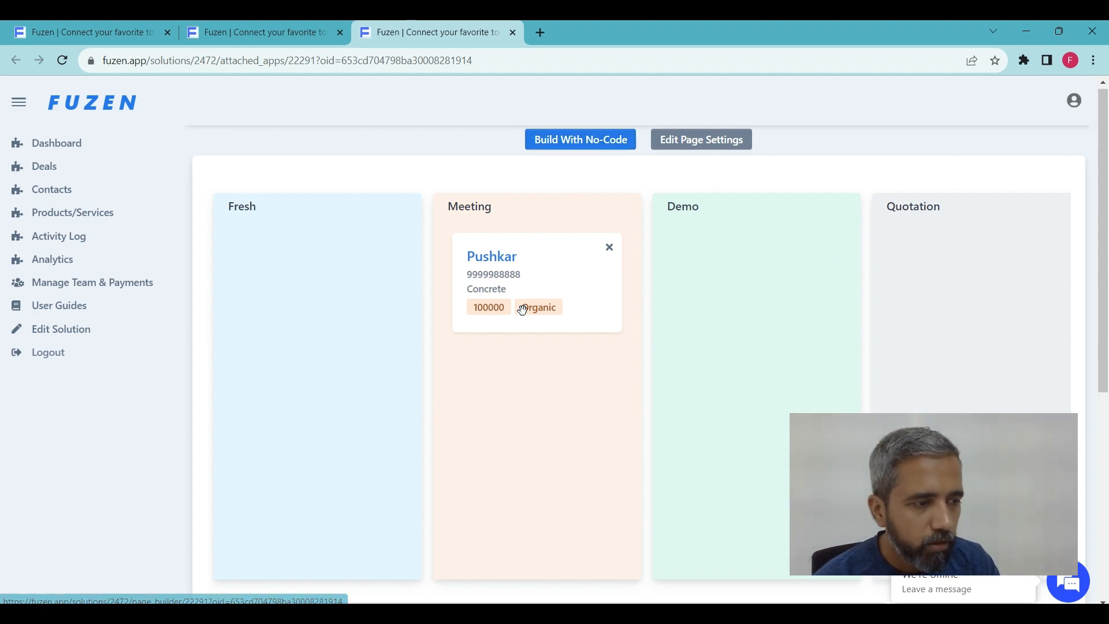
pyautogui.scroll(-5, 523, 309)
pyautogui.scroll(5, 522, 314)
# Open the sample lead's detail page from its Kanban card and look over the lead's contact details.
pyautogui.click(483, 255)
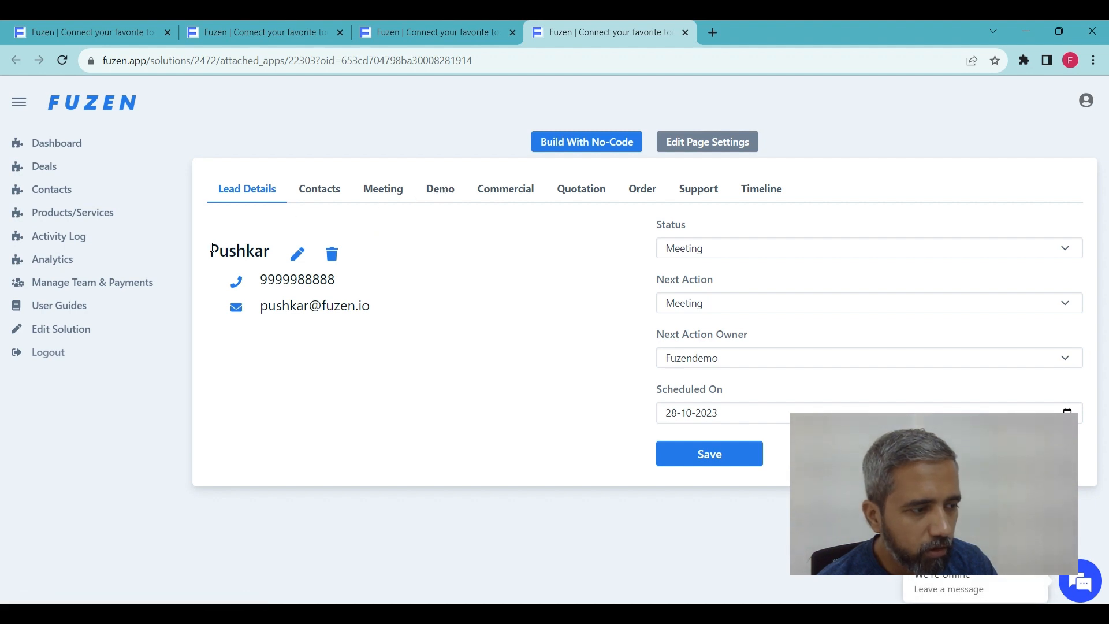
pyautogui.moveTo(212, 250); pyautogui.dragTo(376, 302)
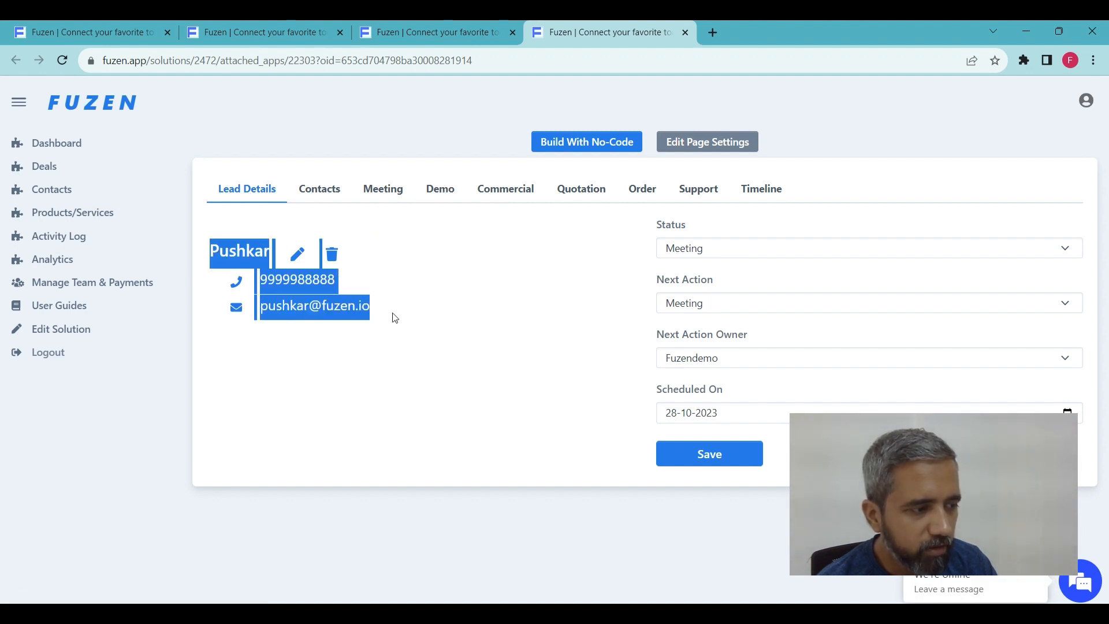
pyautogui.click(221, 246)
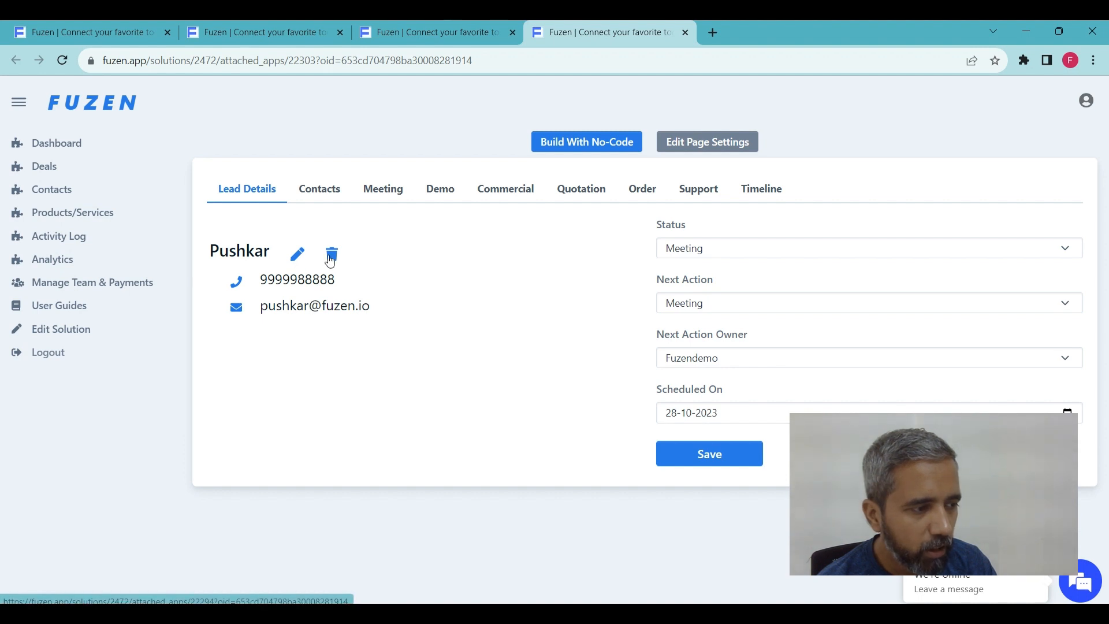
# Look through the lead's Contacts, Meeting, Demo, Commercial, Quotation, Order and Support sections.
pyautogui.click(328, 194)
pyautogui.click(384, 192)
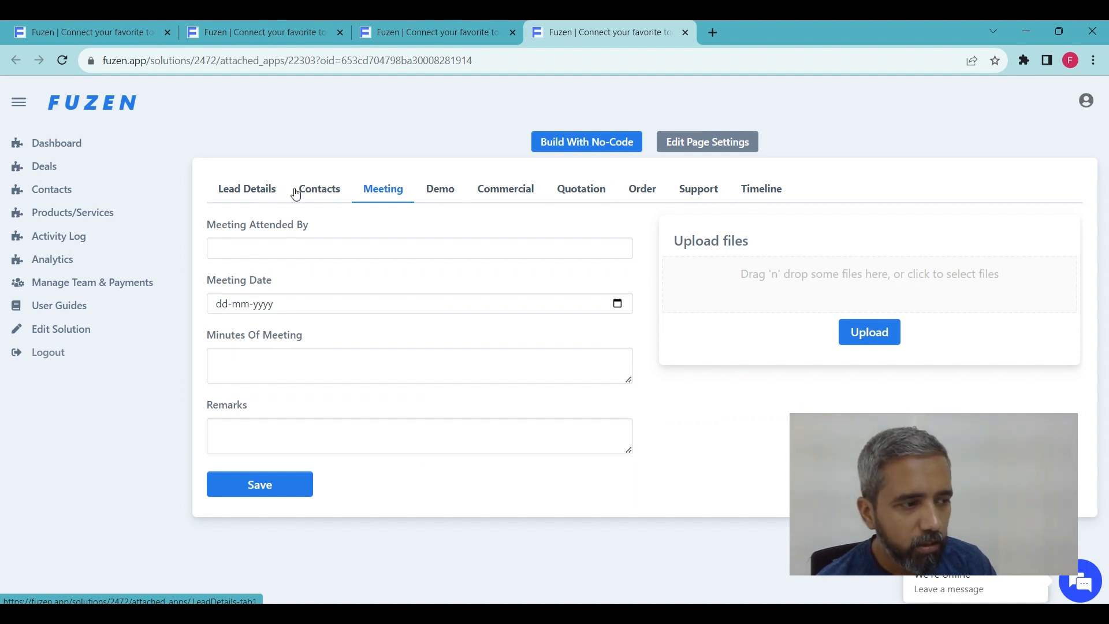
pyautogui.click(324, 193)
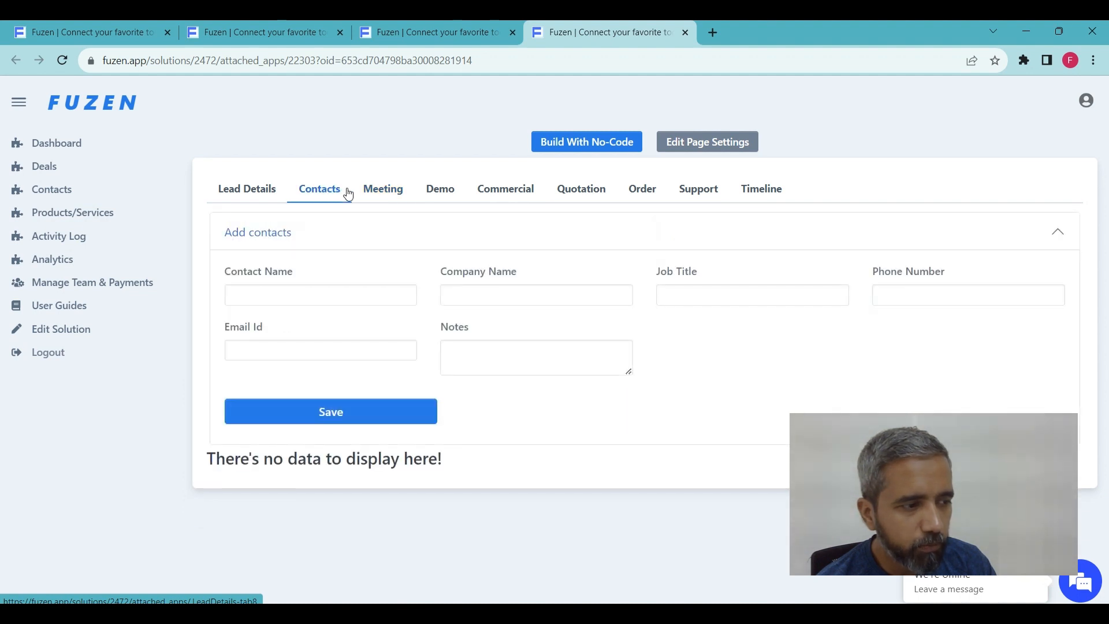
pyautogui.click(375, 193)
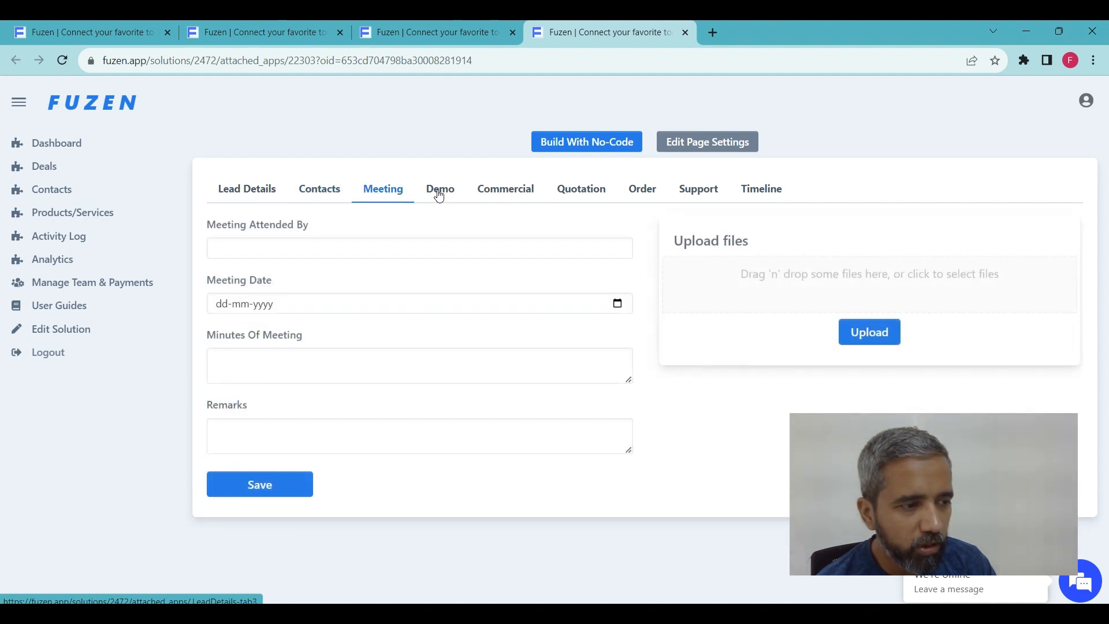
pyautogui.click(439, 195)
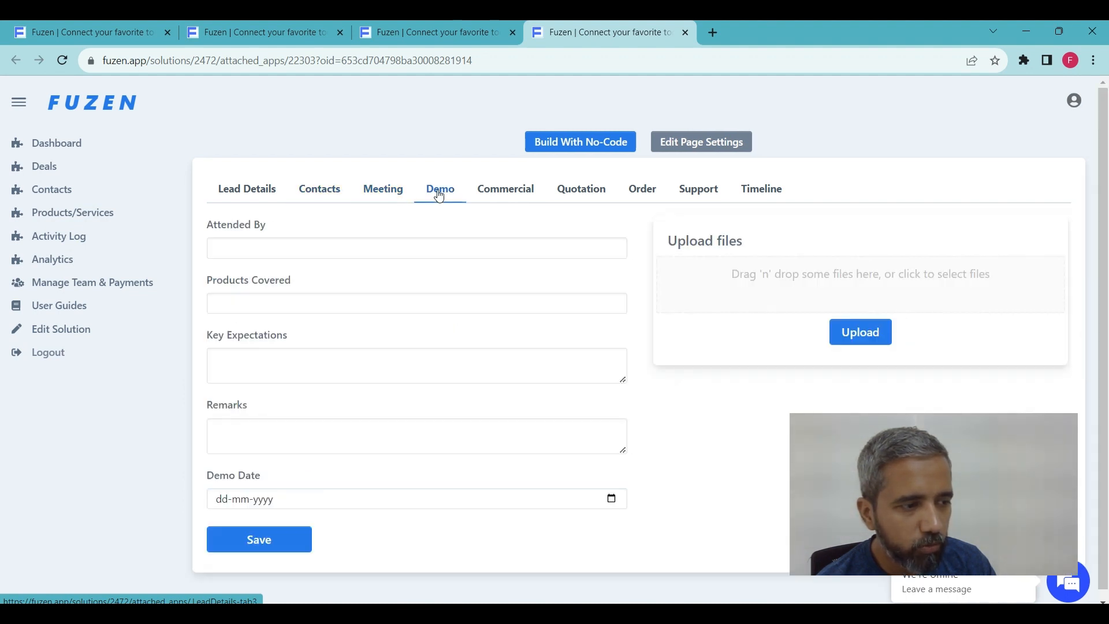
pyautogui.click(513, 194)
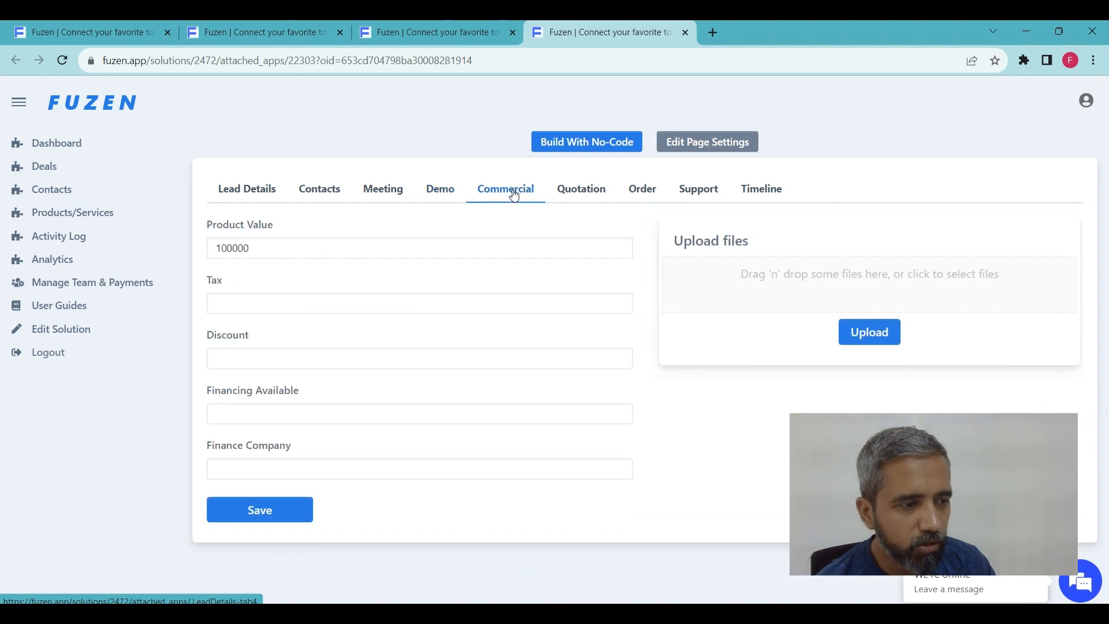
pyautogui.click(584, 194)
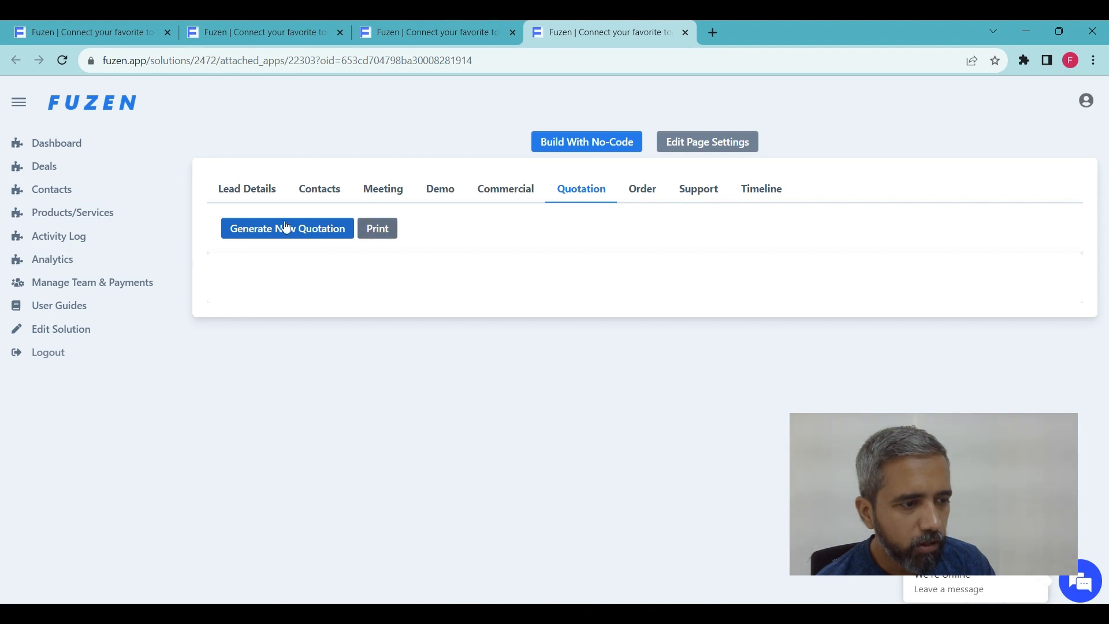
pyautogui.click(642, 193)
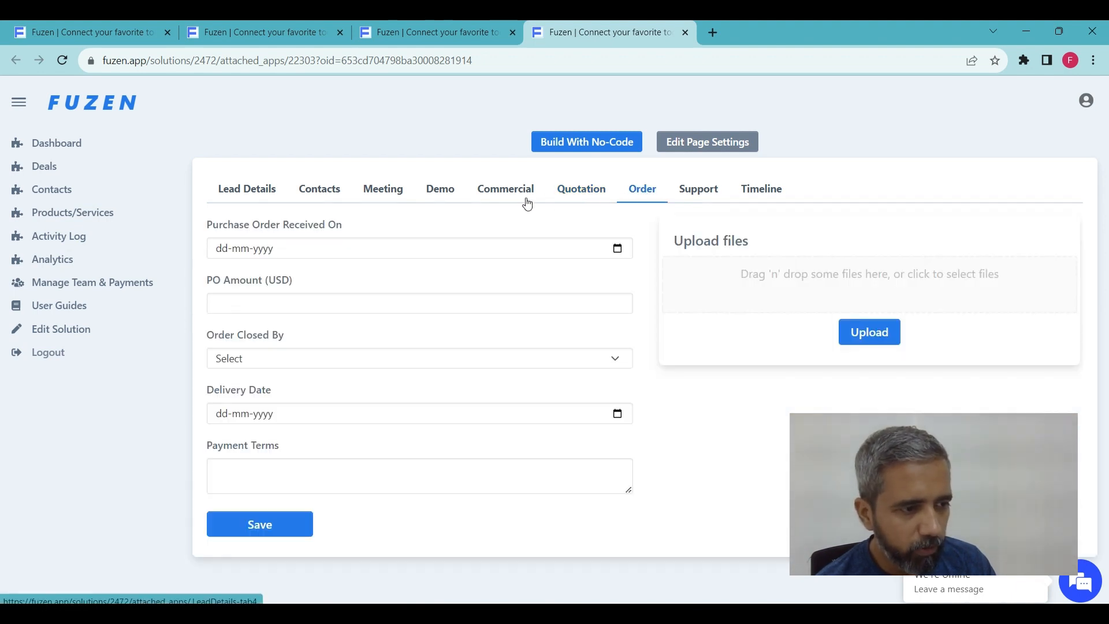
pyautogui.click(601, 194)
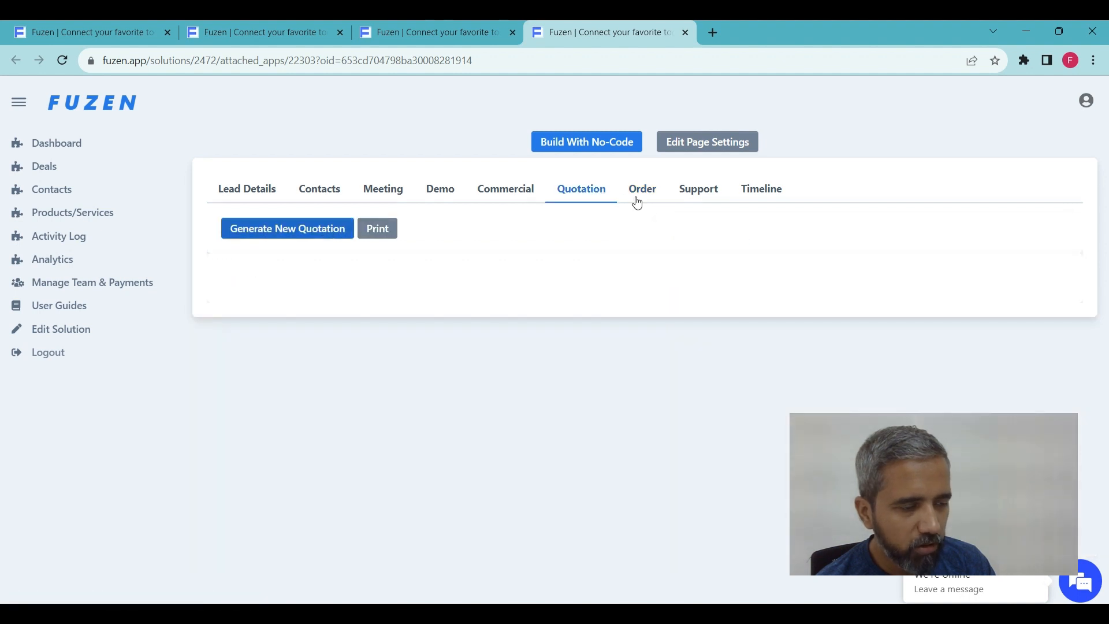
pyautogui.click(671, 193)
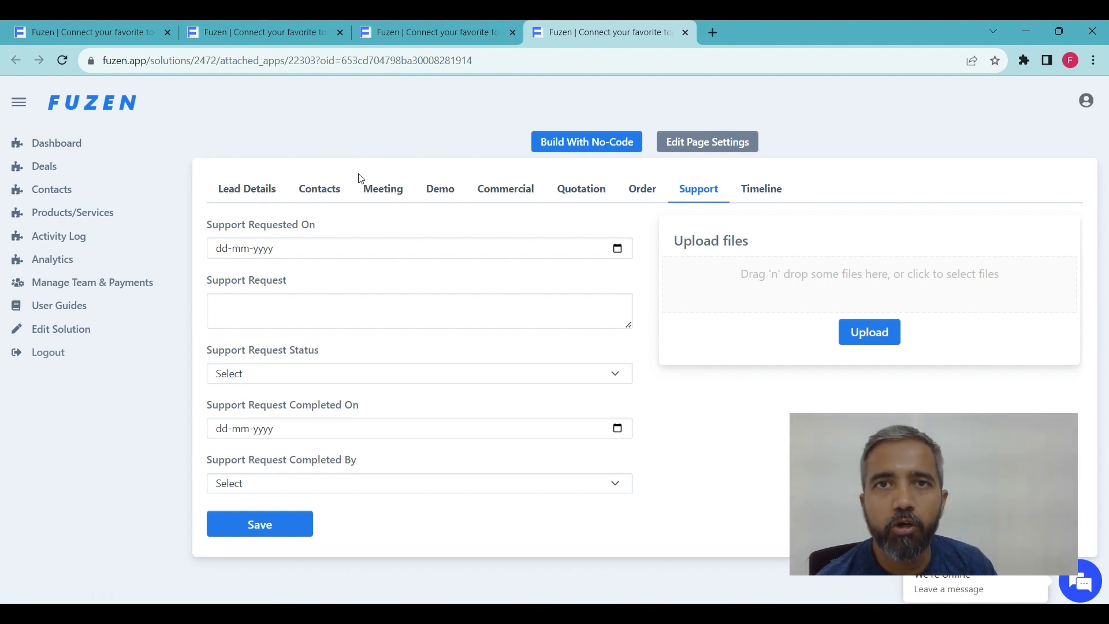
# Open the lead detail page in the no-code builder and bring up the settings of its Nav Tabs element.
pyautogui.click(580, 140)
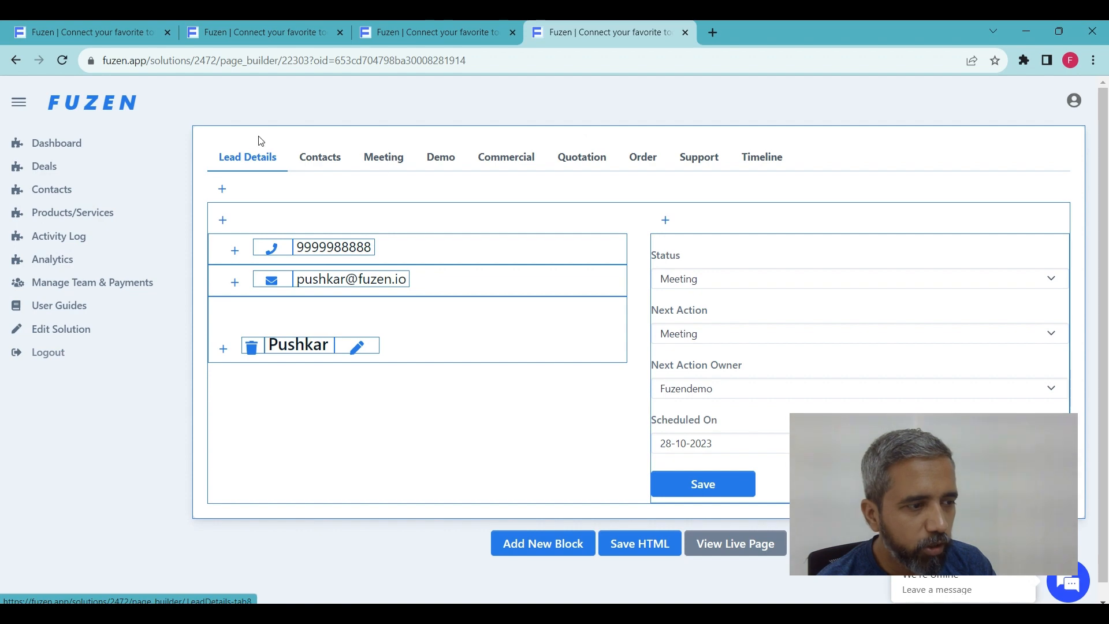
pyautogui.click(406, 141)
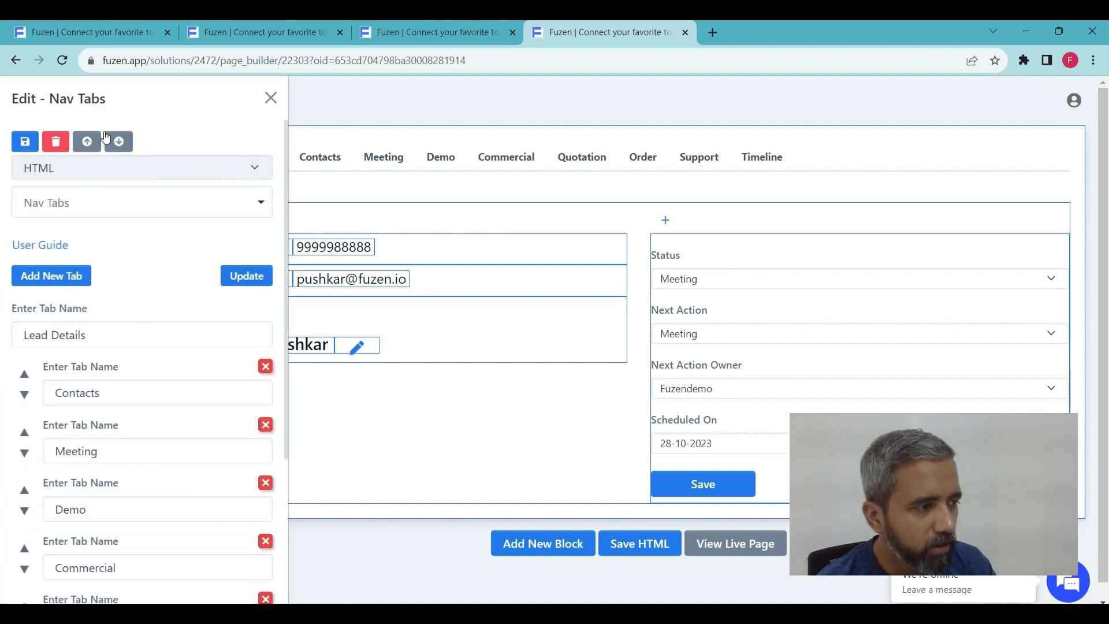
pyautogui.moveTo(107, 99); pyautogui.dragTo(52, 102)
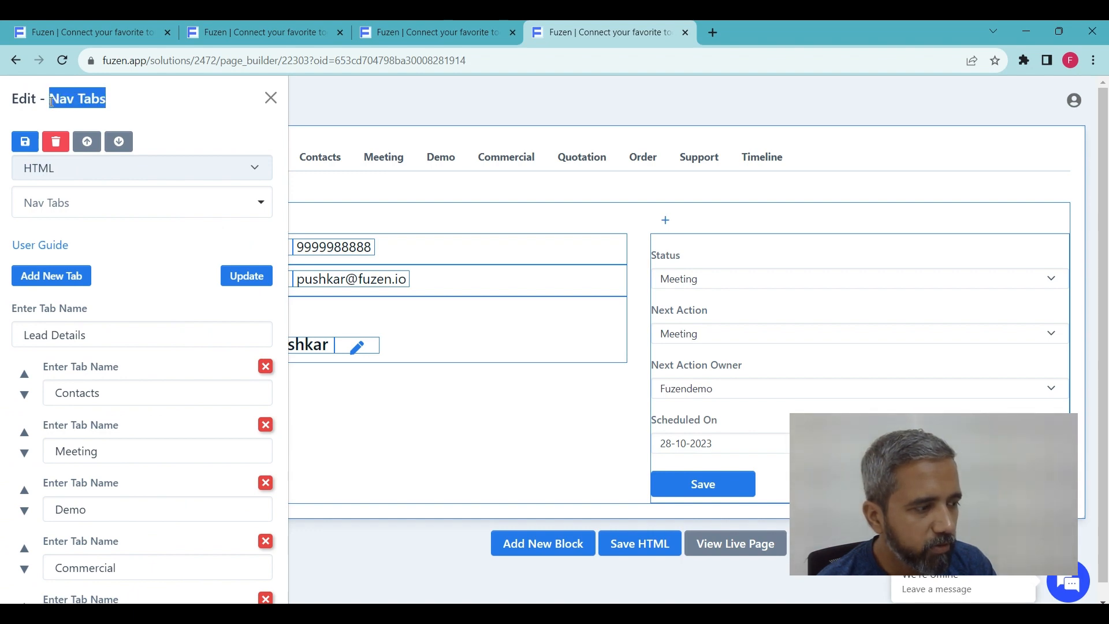
# Examine the editable tab names in the Nav Tabs settings, from Lead Details to Timeline.
pyautogui.scroll(-2, 44, 279)
pyautogui.click(92, 187)
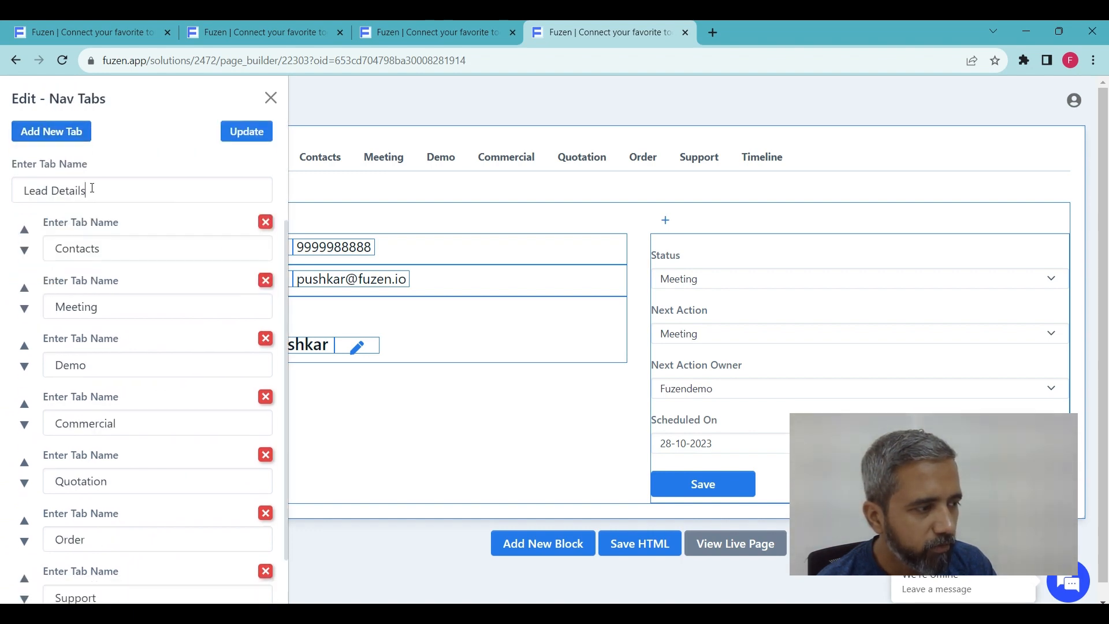
pyautogui.moveTo(92, 187); pyautogui.dragTo(22, 188)
pyautogui.click(118, 251)
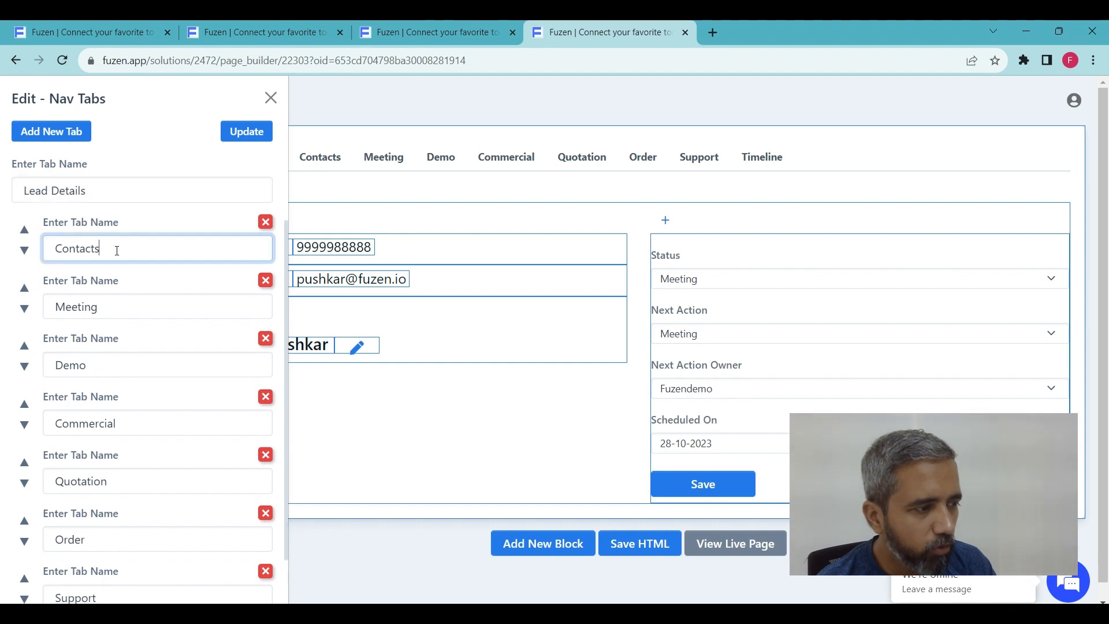
pyautogui.moveTo(99, 250); pyautogui.dragTo(58, 250)
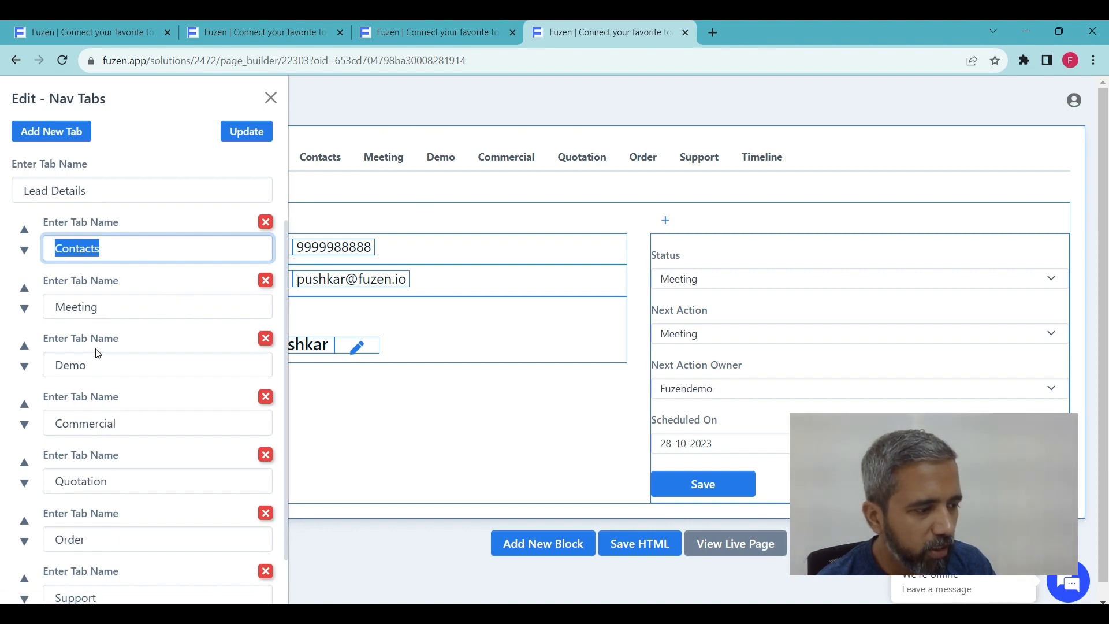
pyautogui.scroll(-1, 123, 337)
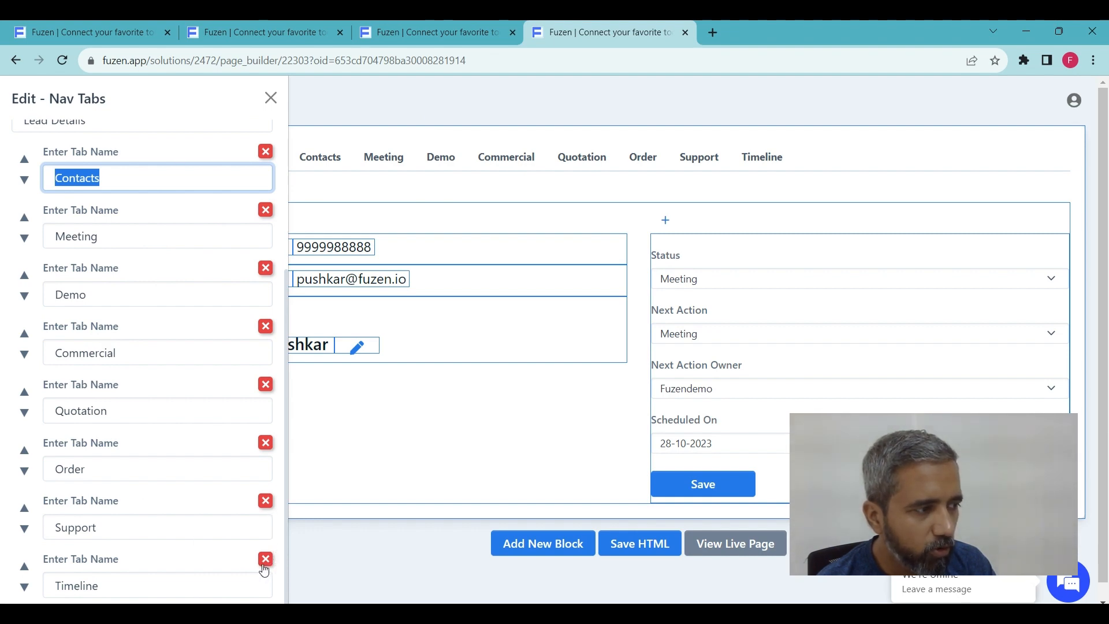
pyautogui.scroll(4, 248, 461)
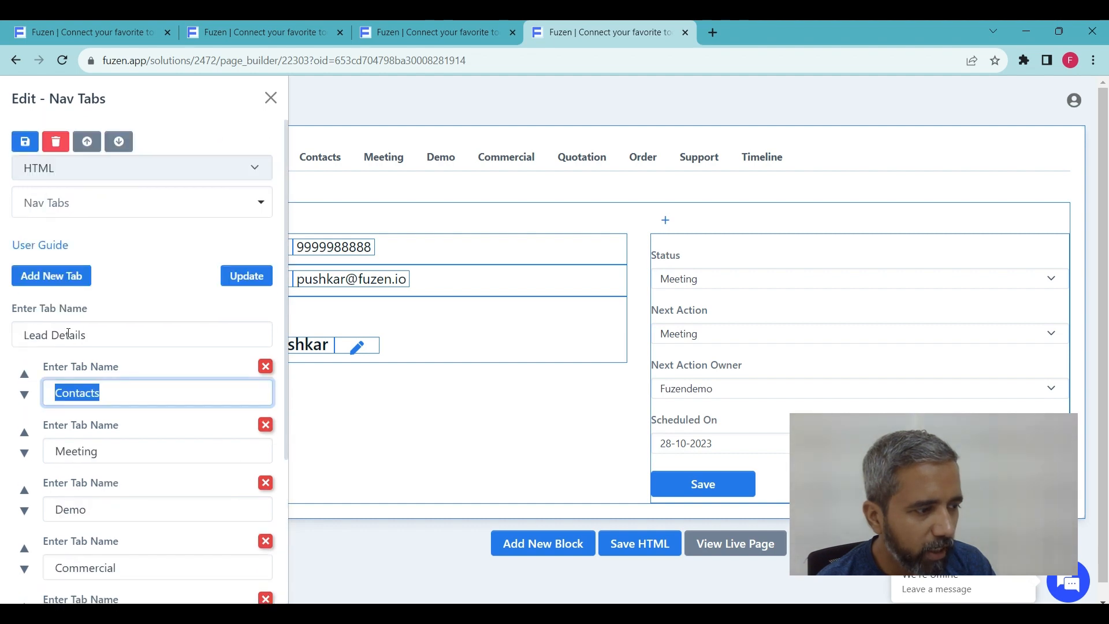
# Rename the Contacts tab to Customers, update the Nav Tabs element and save the page's HTML.
pyautogui.click(119, 392)
pyautogui.doubleClick(101, 391)
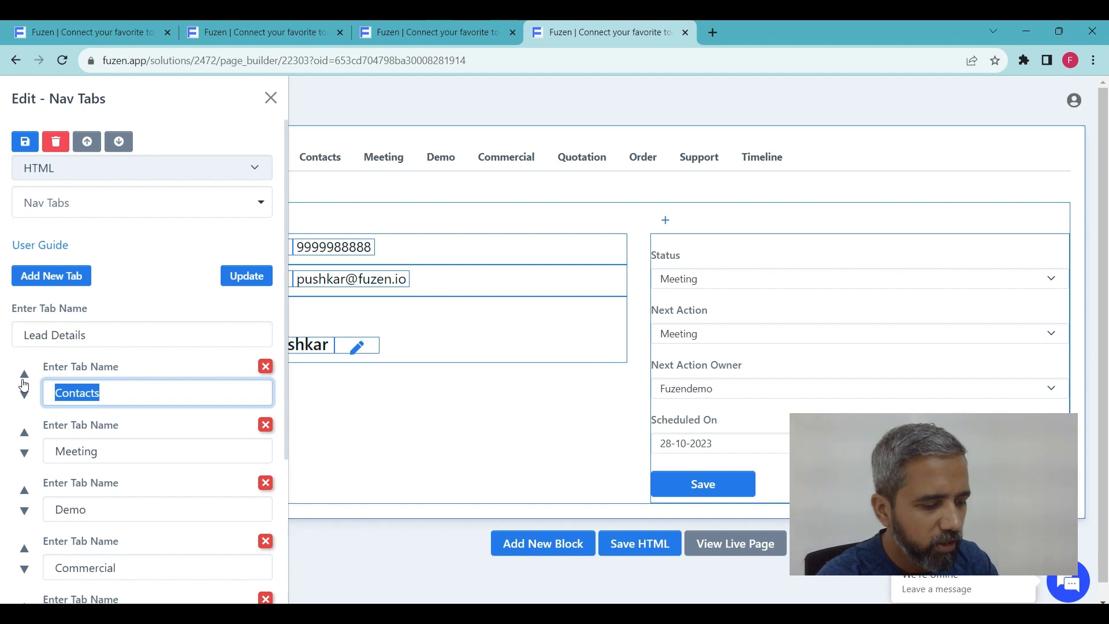
pyautogui.write('Customer')
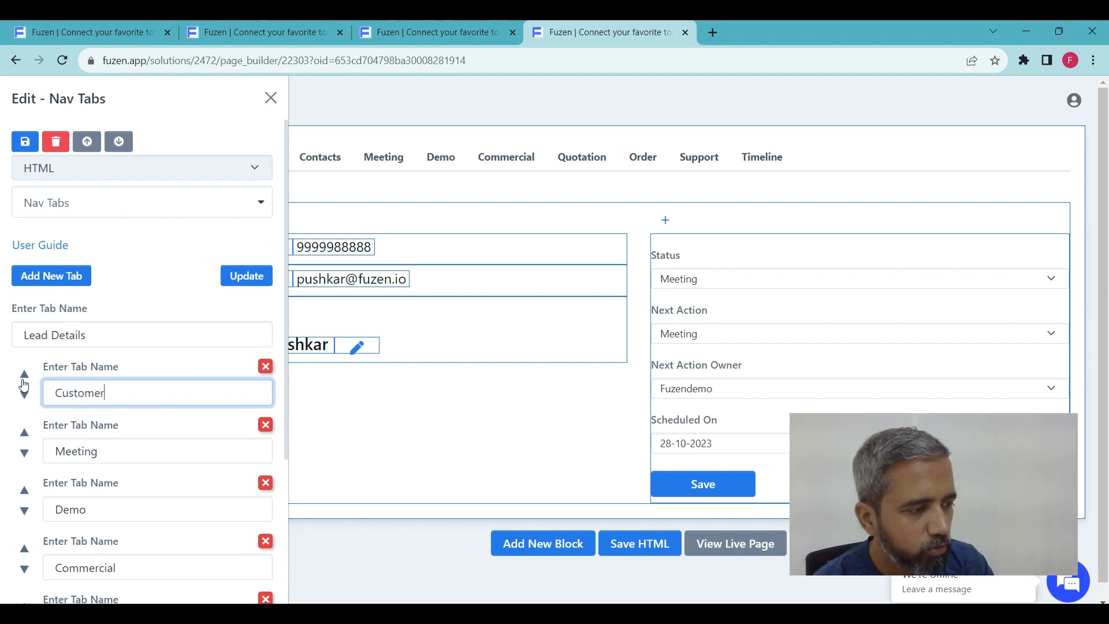
pyautogui.write('s')
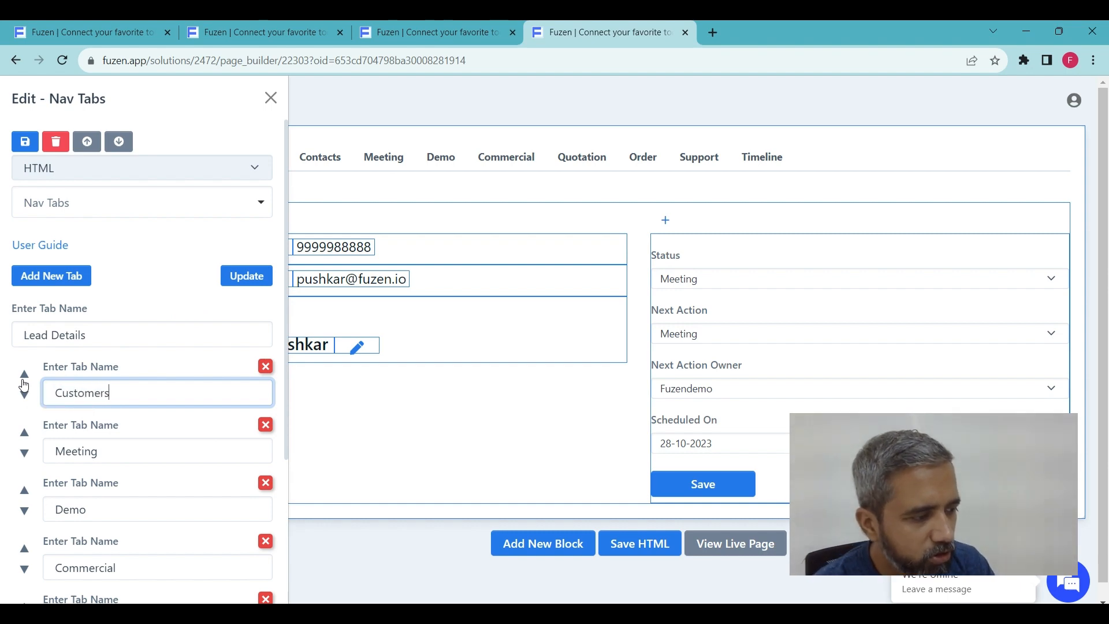
pyautogui.click(251, 278)
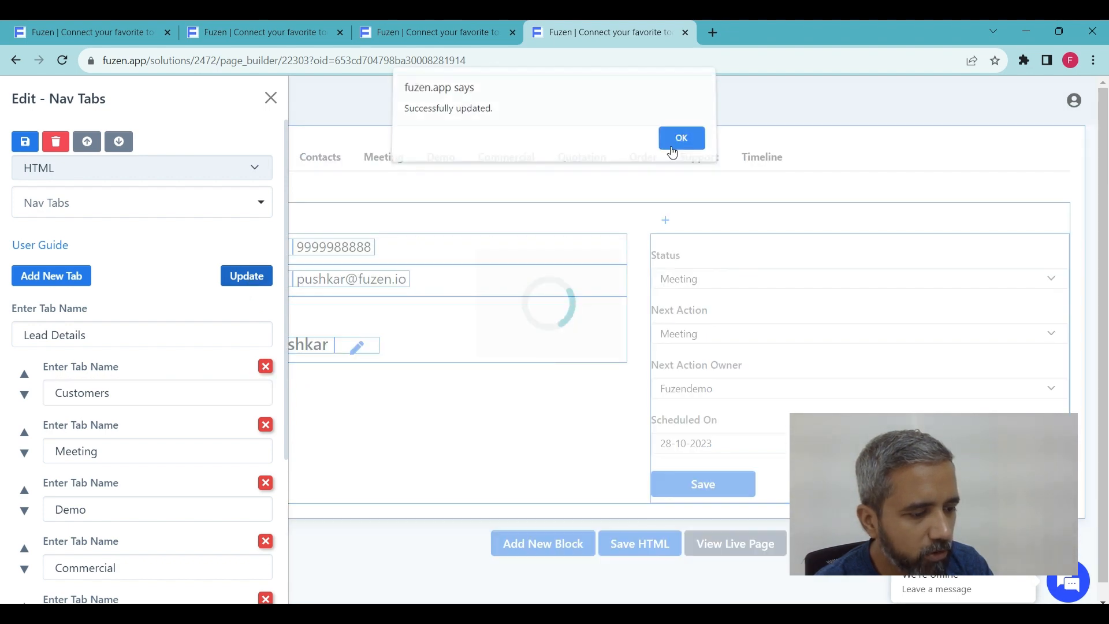
pyautogui.click(681, 138)
pyautogui.scroll(-1, 696, 408)
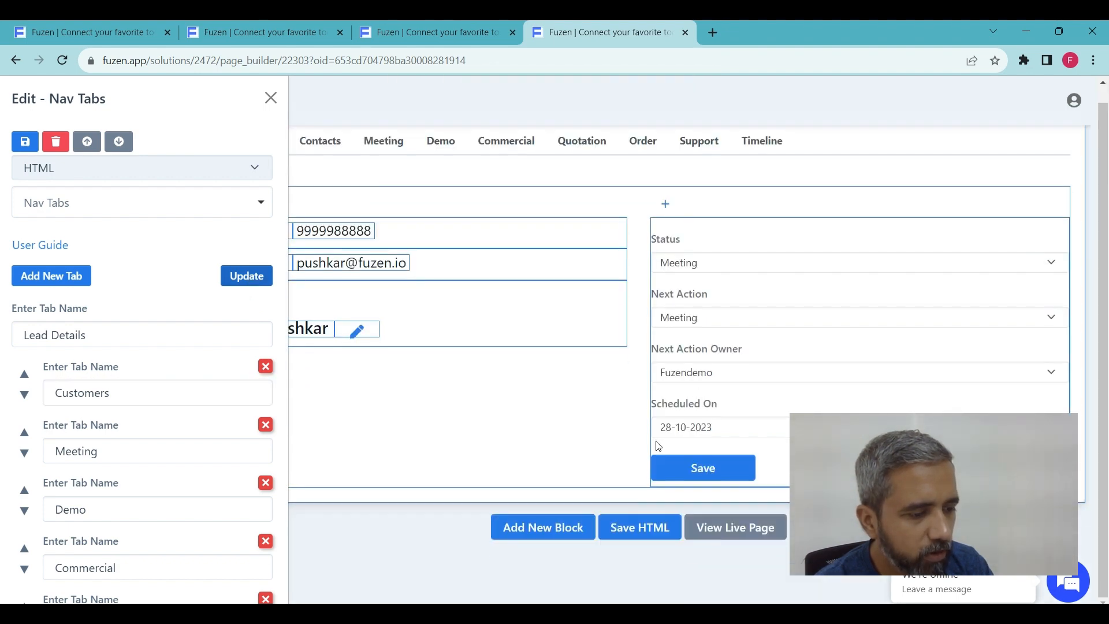
pyautogui.click(645, 528)
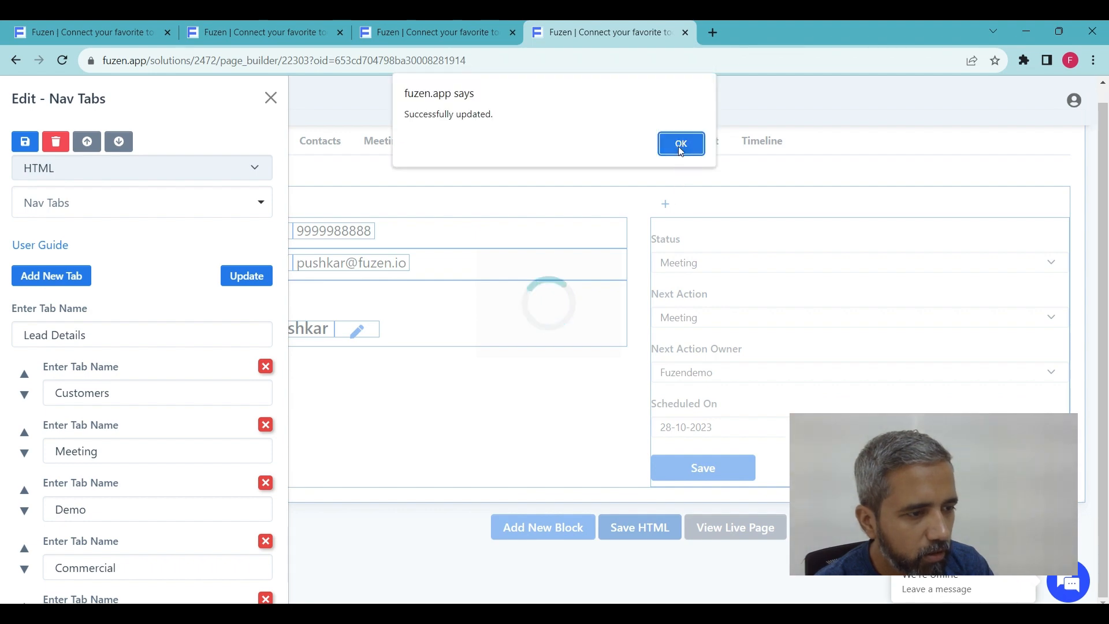
pyautogui.click(680, 147)
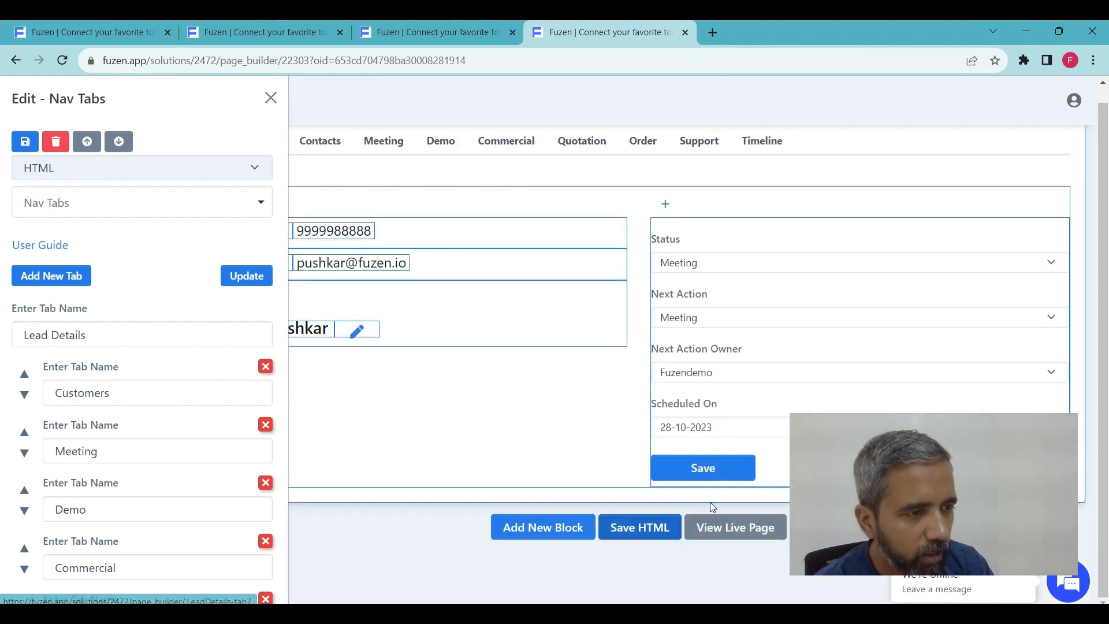
# Check the Customers tab on the live lead page and return to the builder to close the Nav Tabs settings.
pyautogui.click(714, 532)
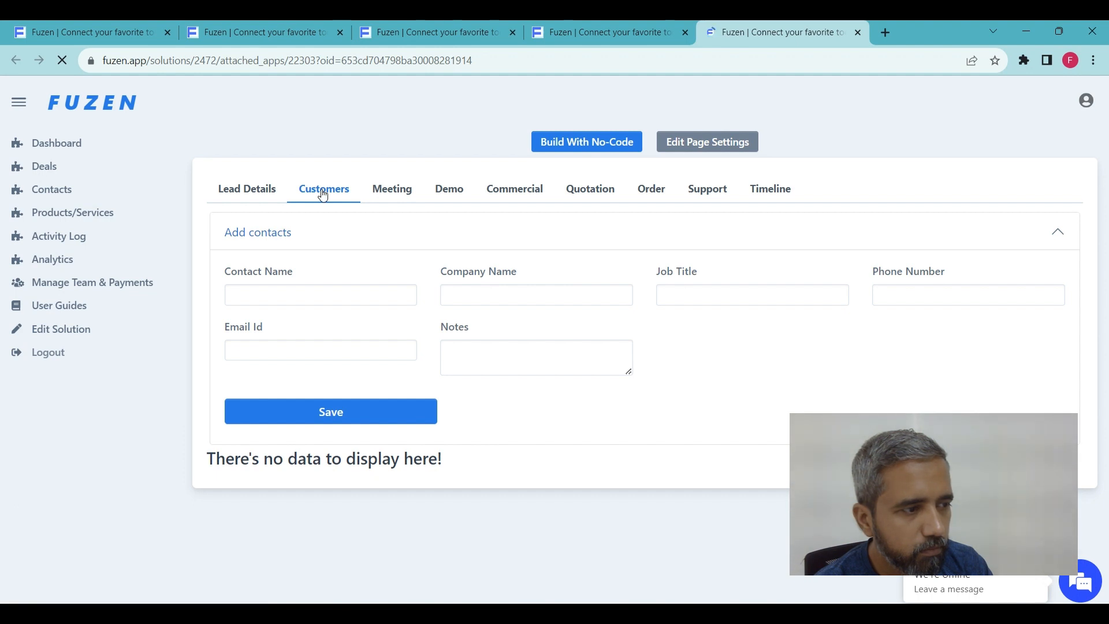
pyautogui.click(323, 195)
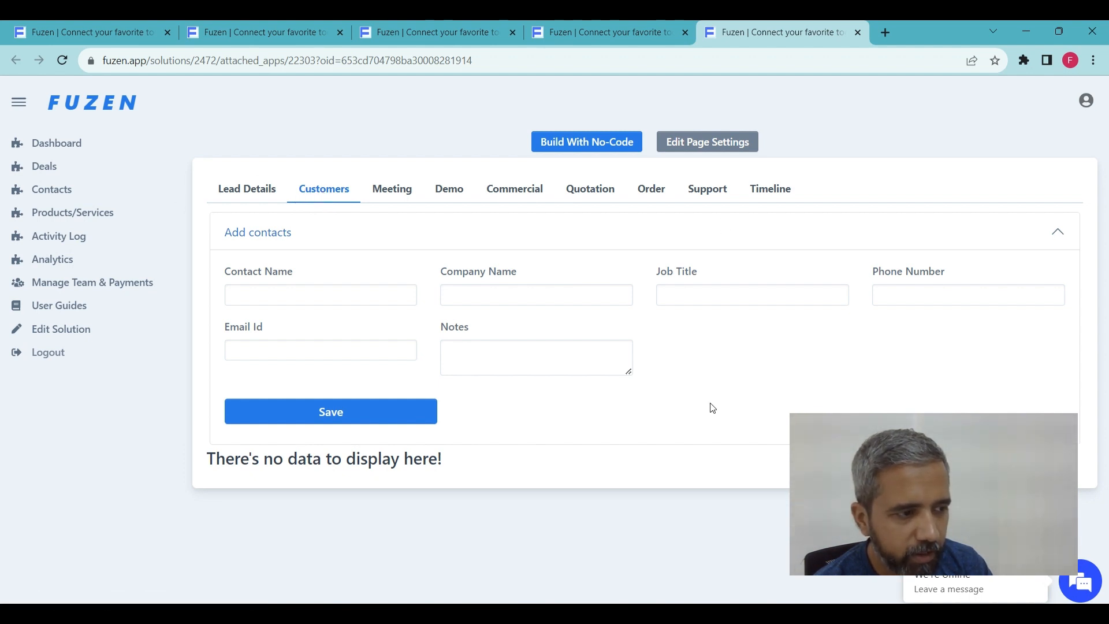
pyautogui.click(641, 27)
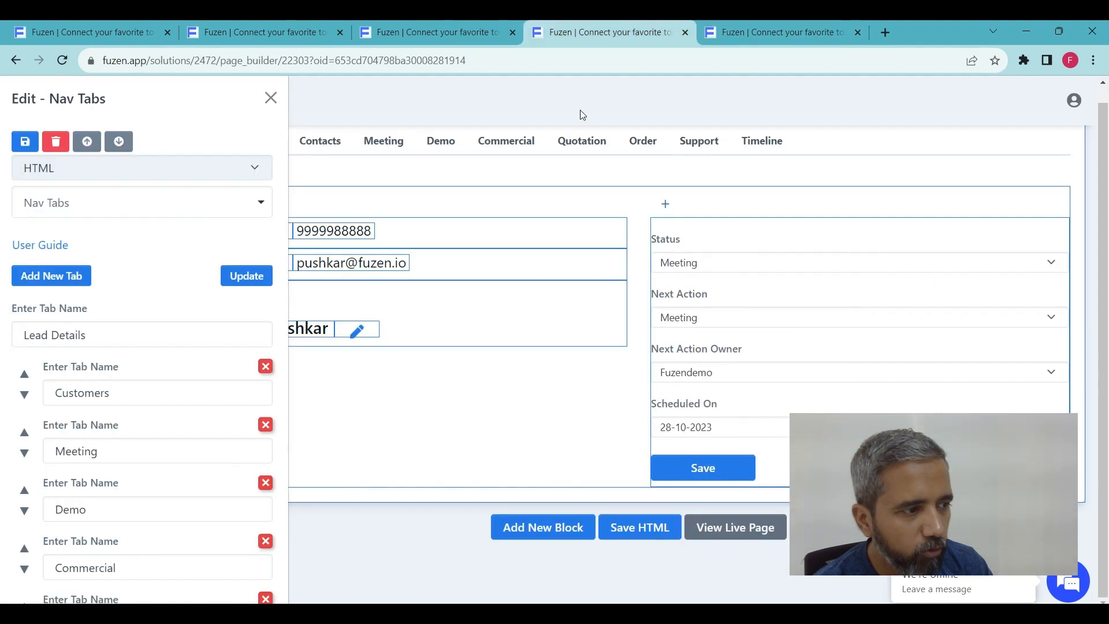
pyautogui.click(277, 107)
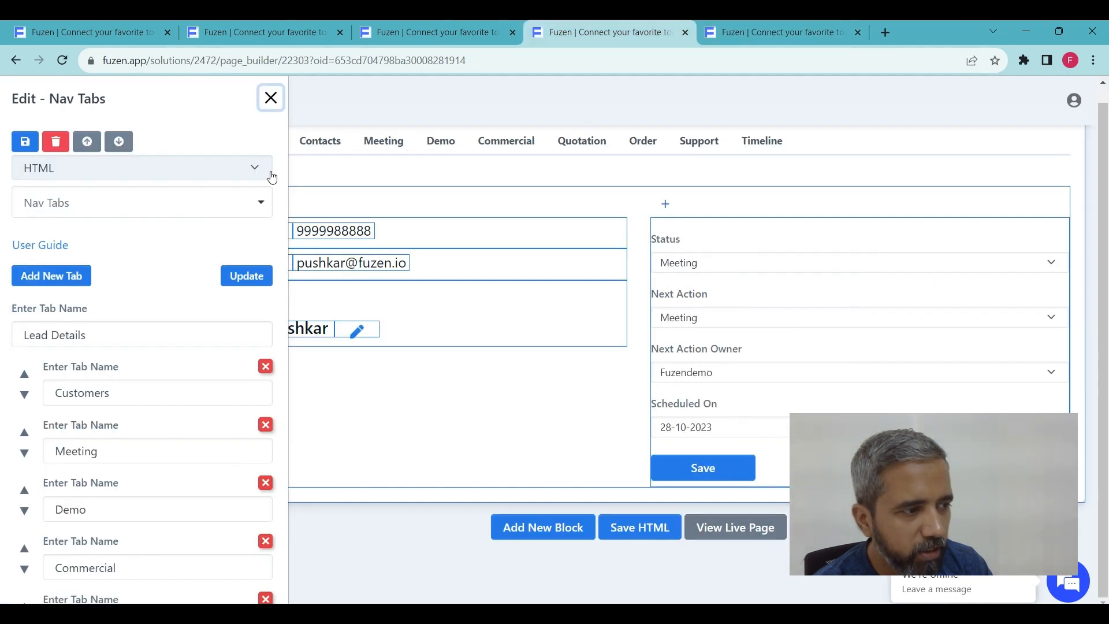
# Open the settings of the Compact Form on the Contacts tab and examine its data collection, fields and button options.
pyautogui.click(320, 144)
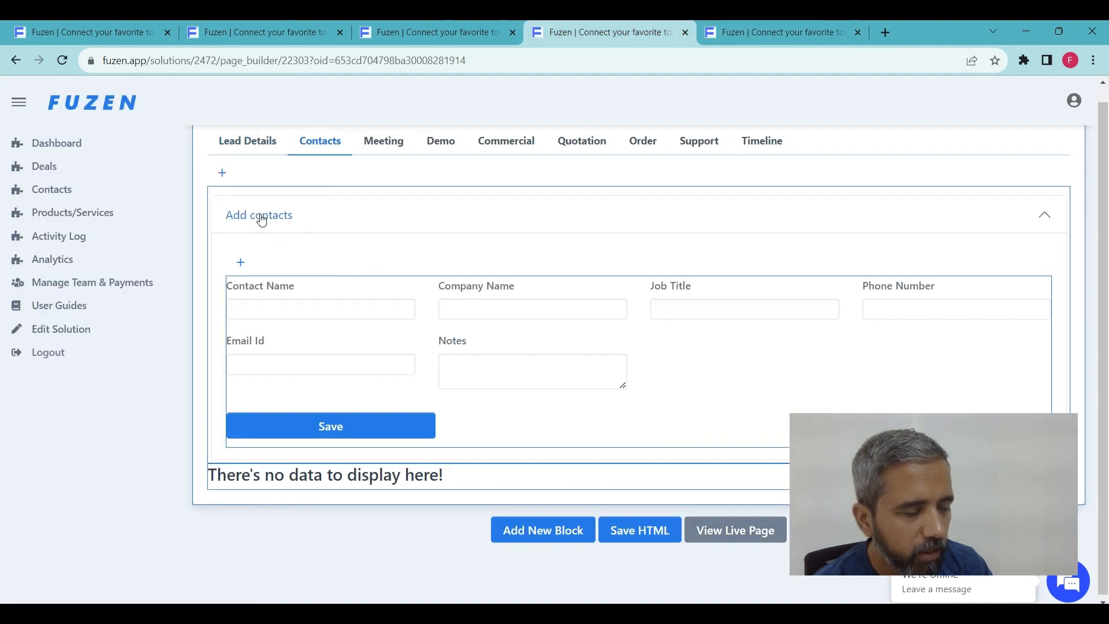
pyautogui.click(336, 293)
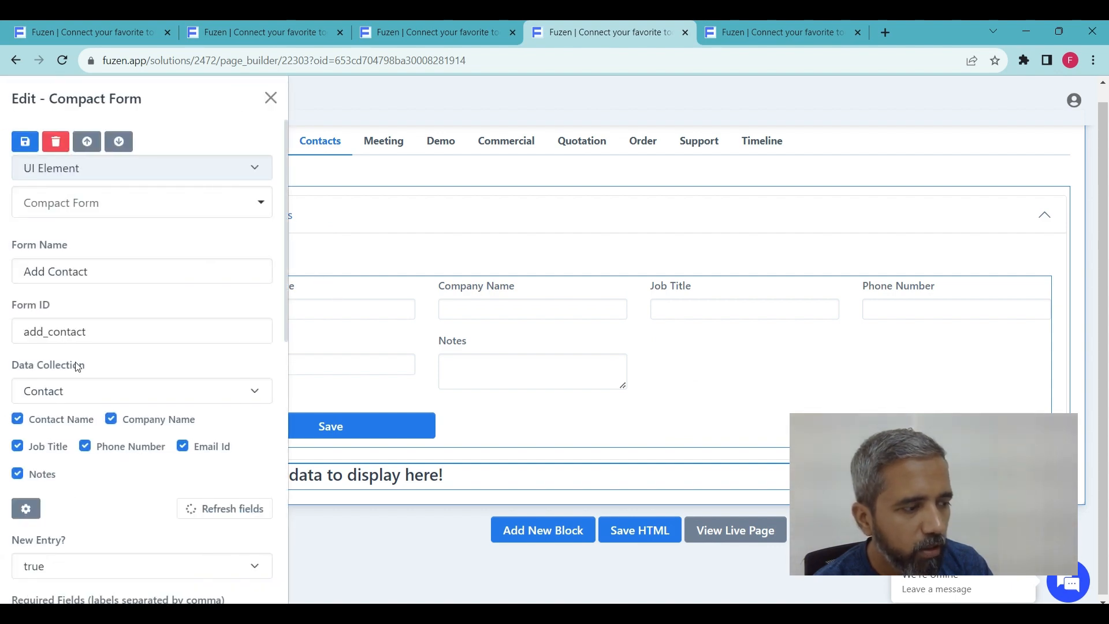
pyautogui.scroll(-3, 78, 368)
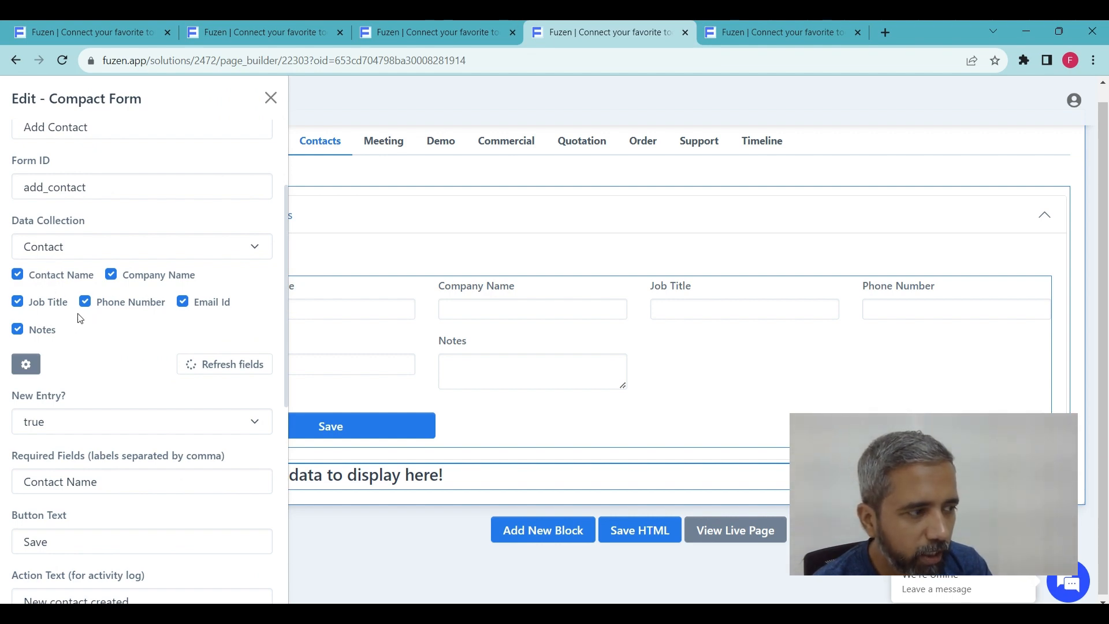
pyautogui.scroll(-1, 81, 317)
pyautogui.scroll(1, 84, 312)
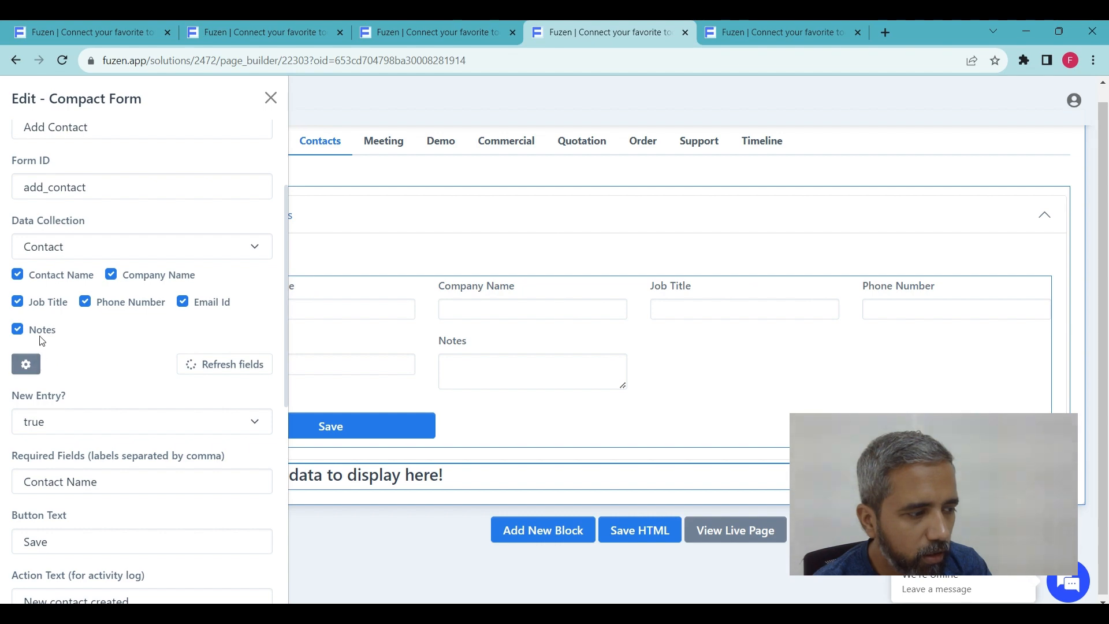
# Try excluding the Company Name field from the contact form, include it again and close the form settings.
pyautogui.click(111, 276)
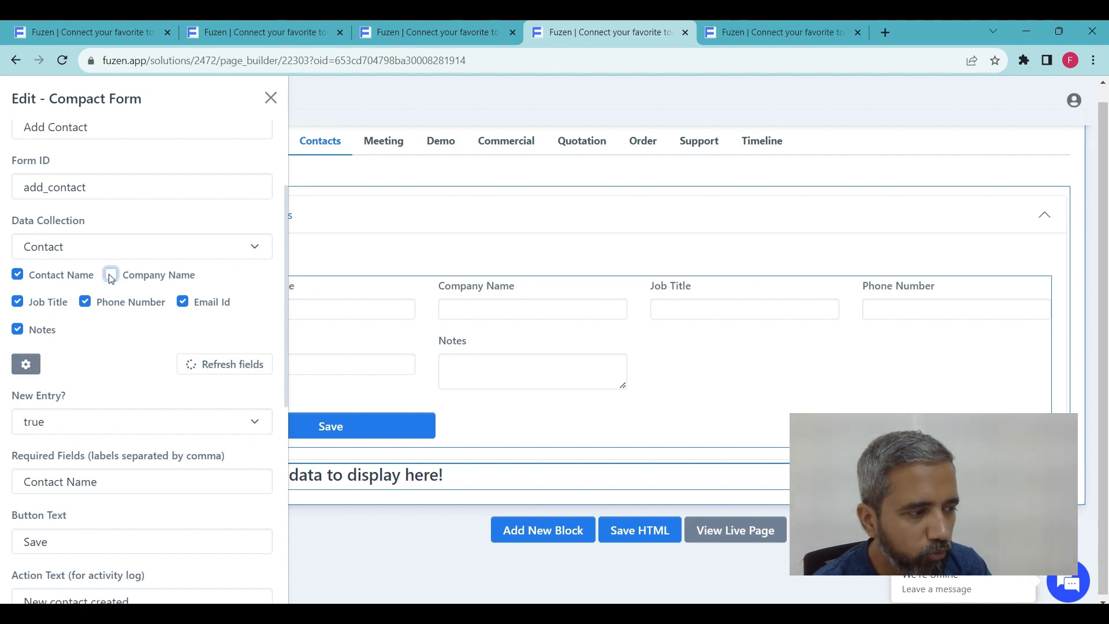
pyautogui.click(111, 276)
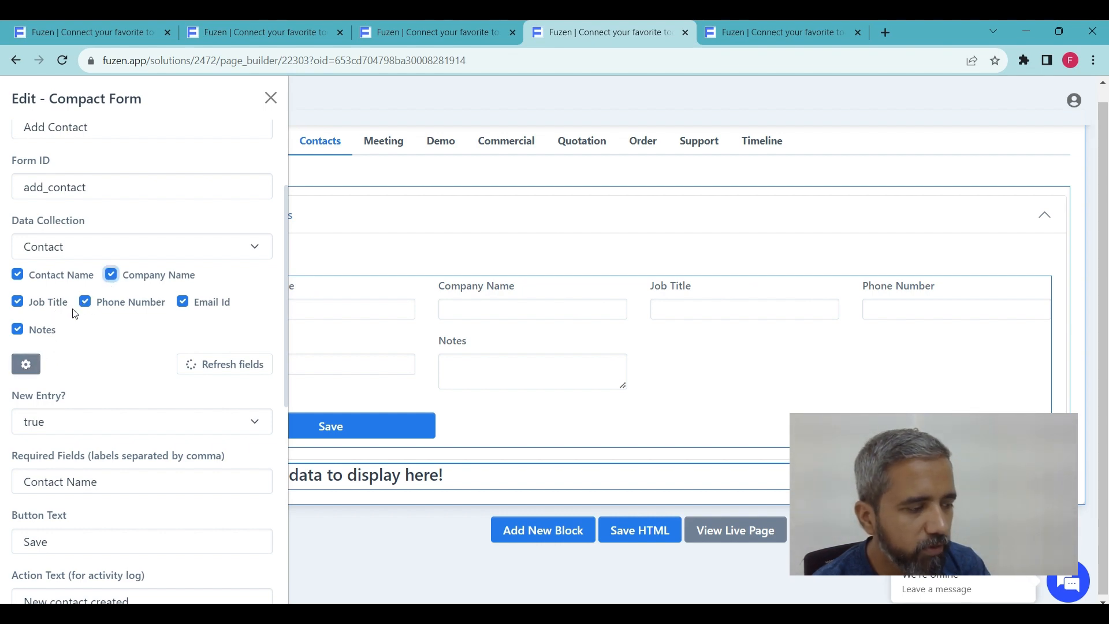
pyautogui.click(271, 98)
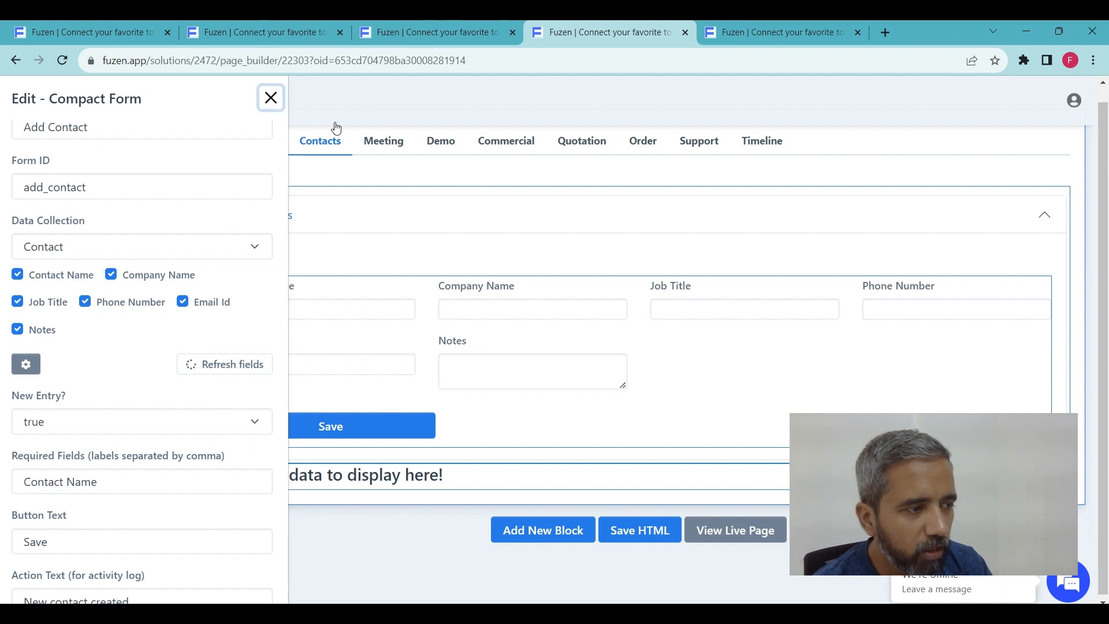
# Look through the lead page's remaining tabs in the builder, including Meeting, Quotation, Order and Timeline.
pyautogui.click(383, 141)
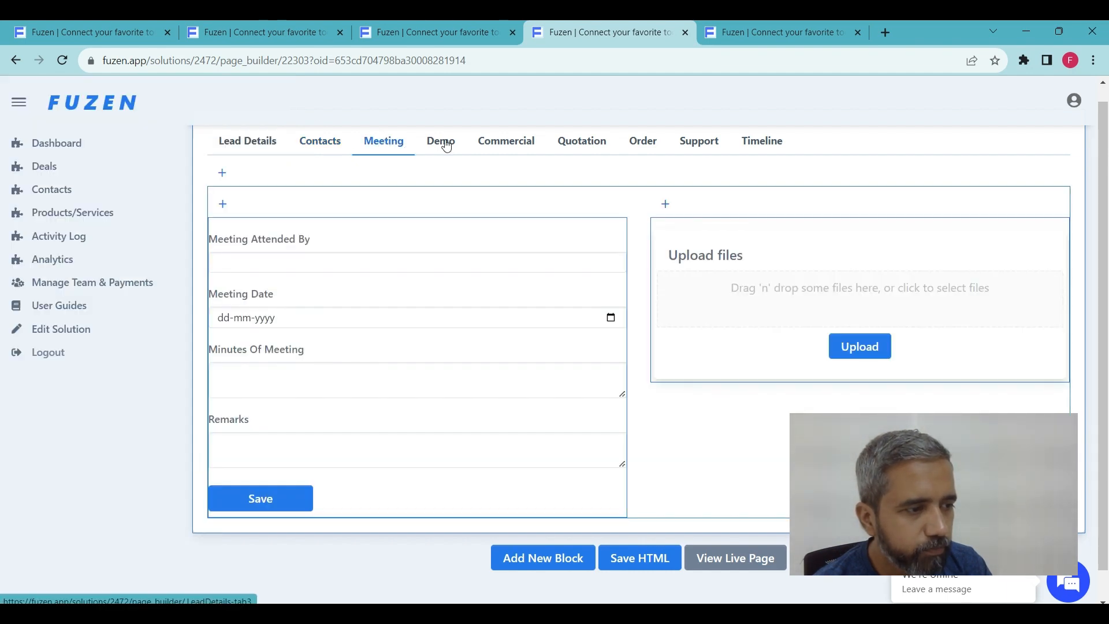
pyautogui.click(441, 141)
pyautogui.click(491, 144)
pyautogui.click(568, 145)
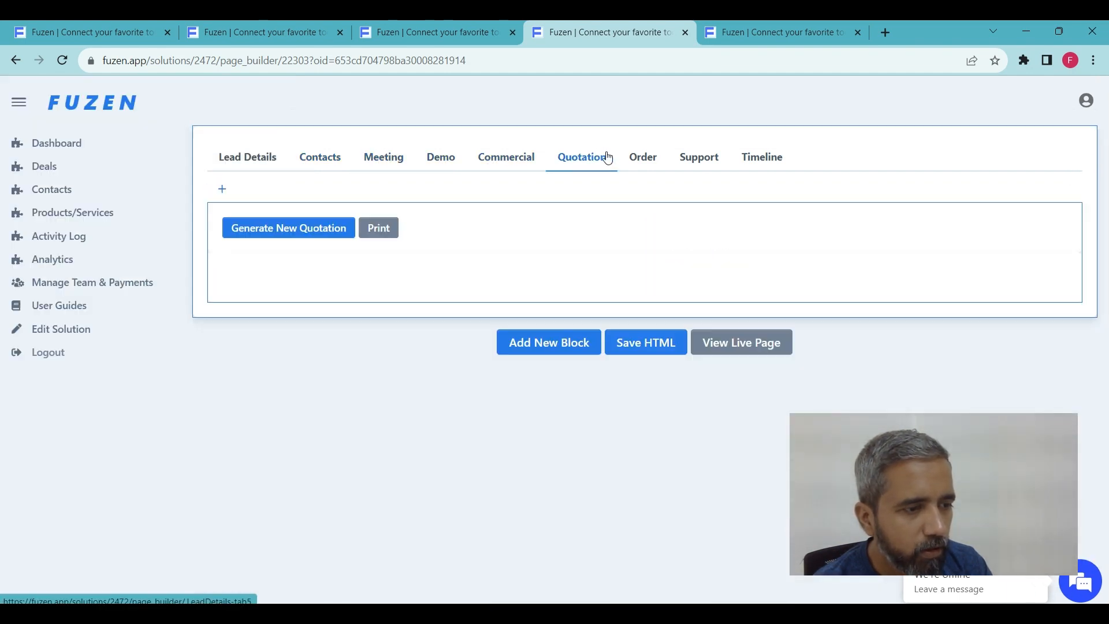
pyautogui.click(646, 161)
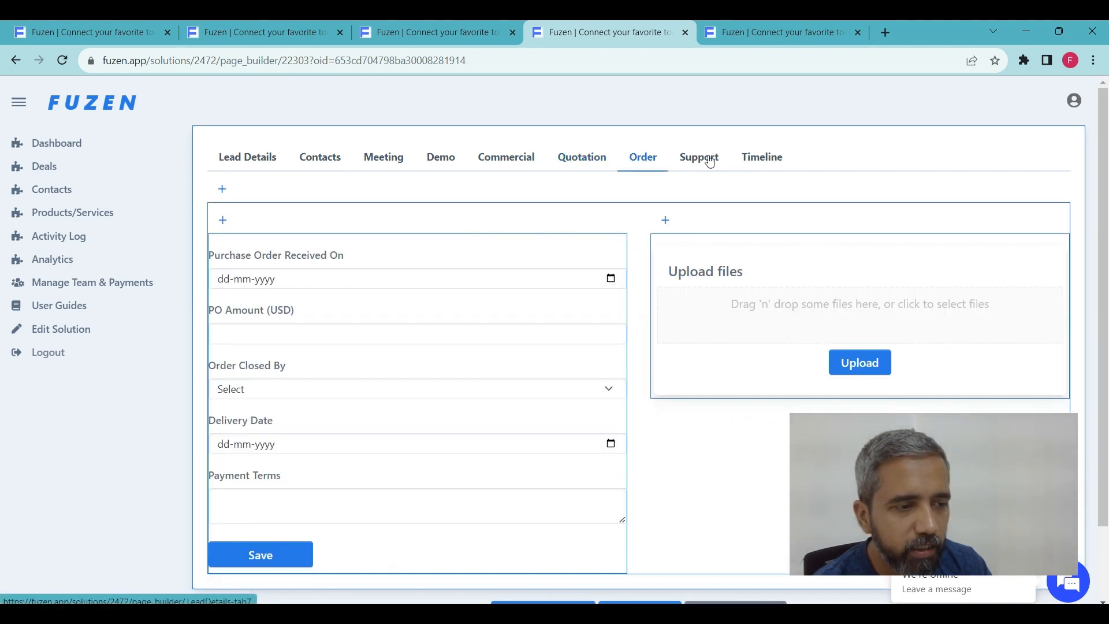
pyautogui.click(768, 159)
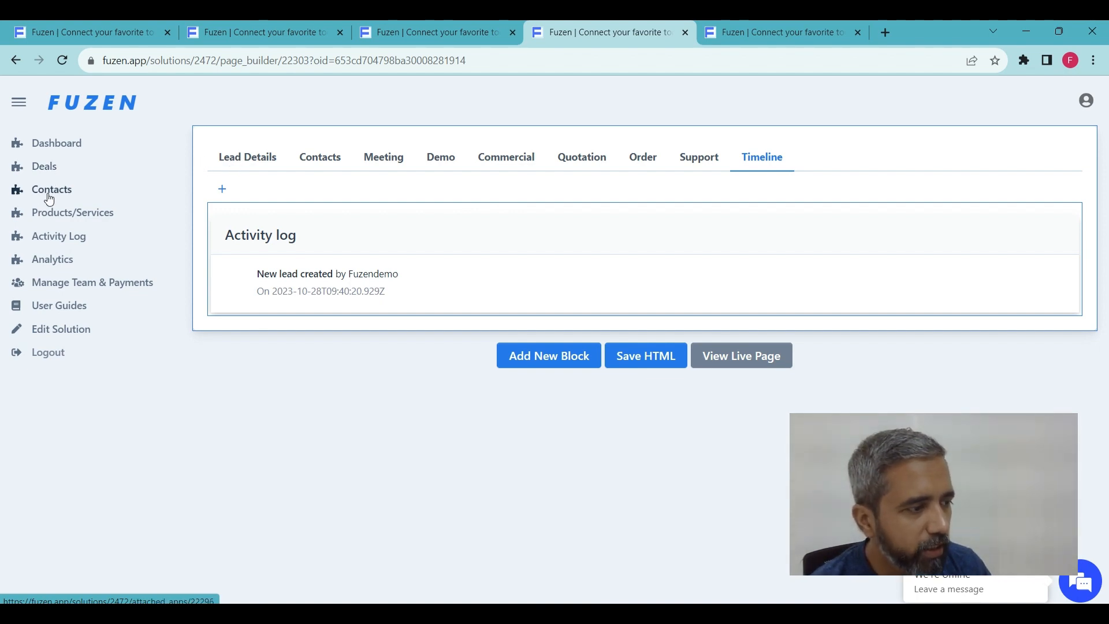
# Return to the CRM app's main browser tab and view its Dashboard, Products/Services and Activity Log pages.
pyautogui.click(276, 26)
pyautogui.click(78, 150)
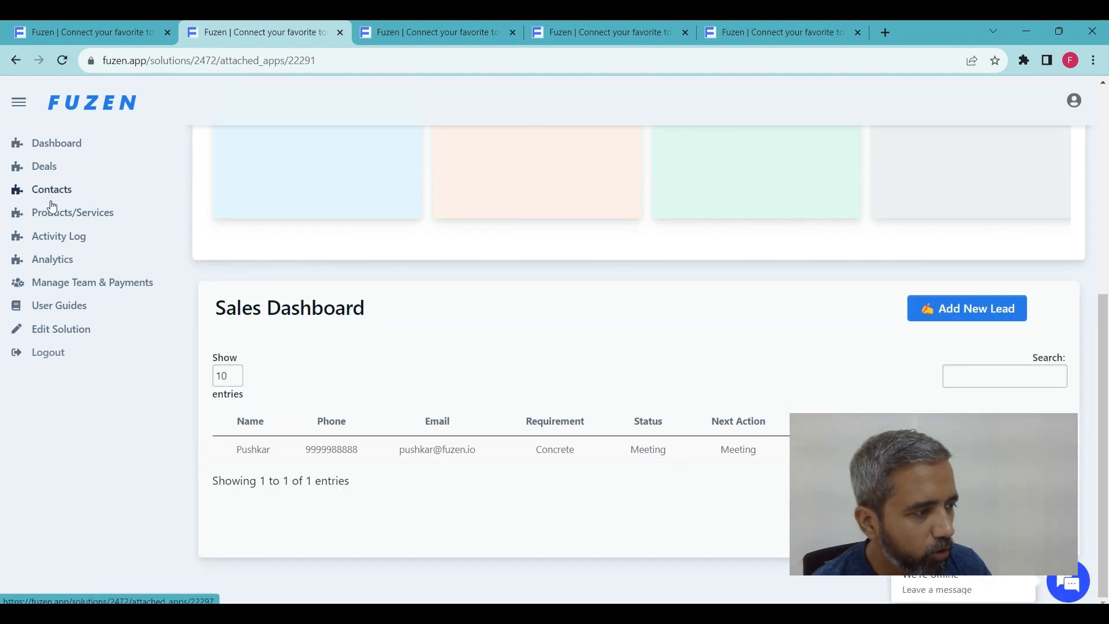
pyautogui.click(52, 219)
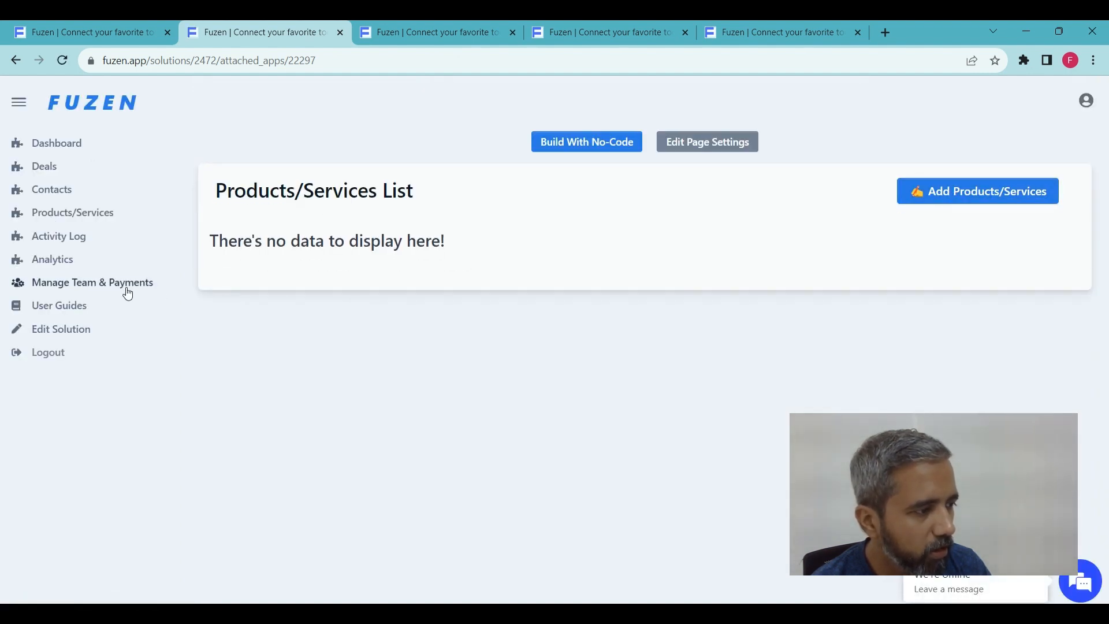
pyautogui.click(57, 241)
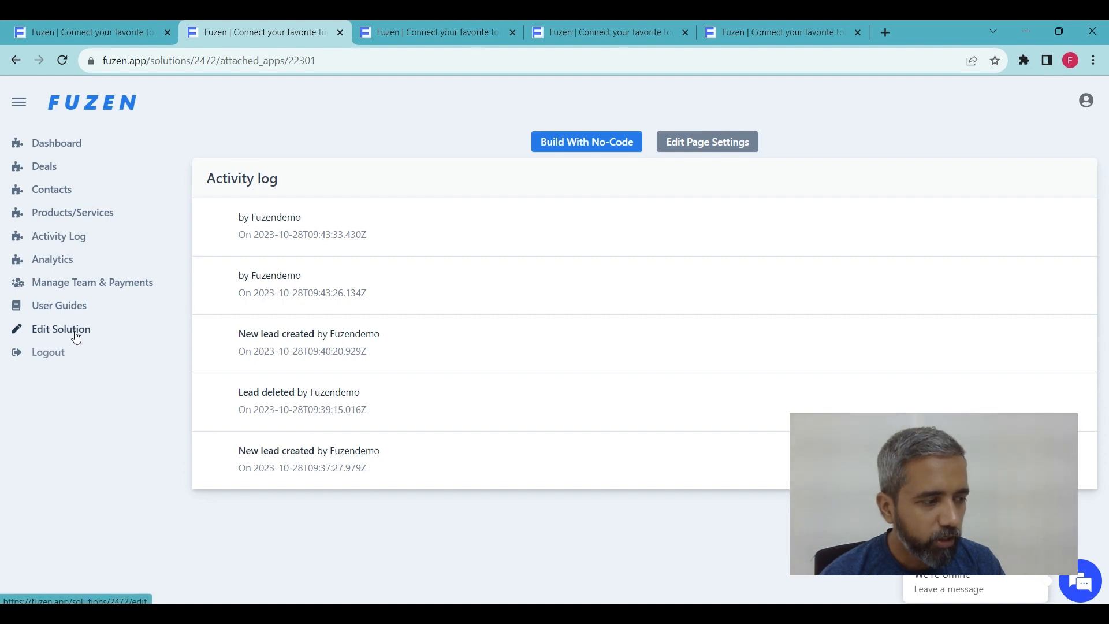
# Open the Edit Solution page for Demo CRM and look over its checklist and solution sections.
pyautogui.click(36, 335)
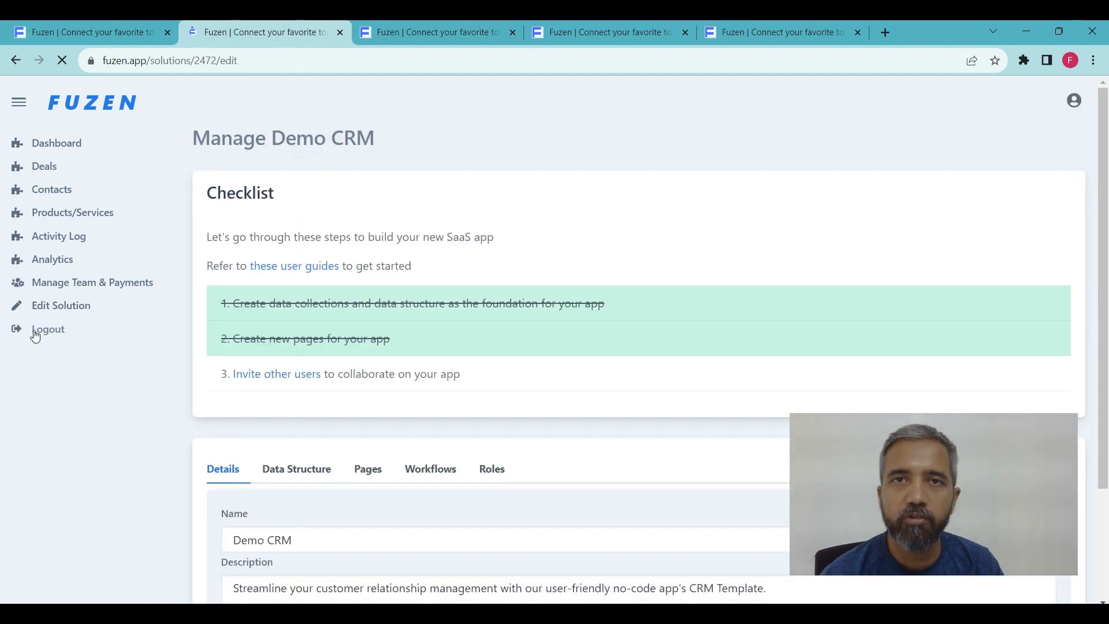
pyautogui.scroll(-3, 173, 332)
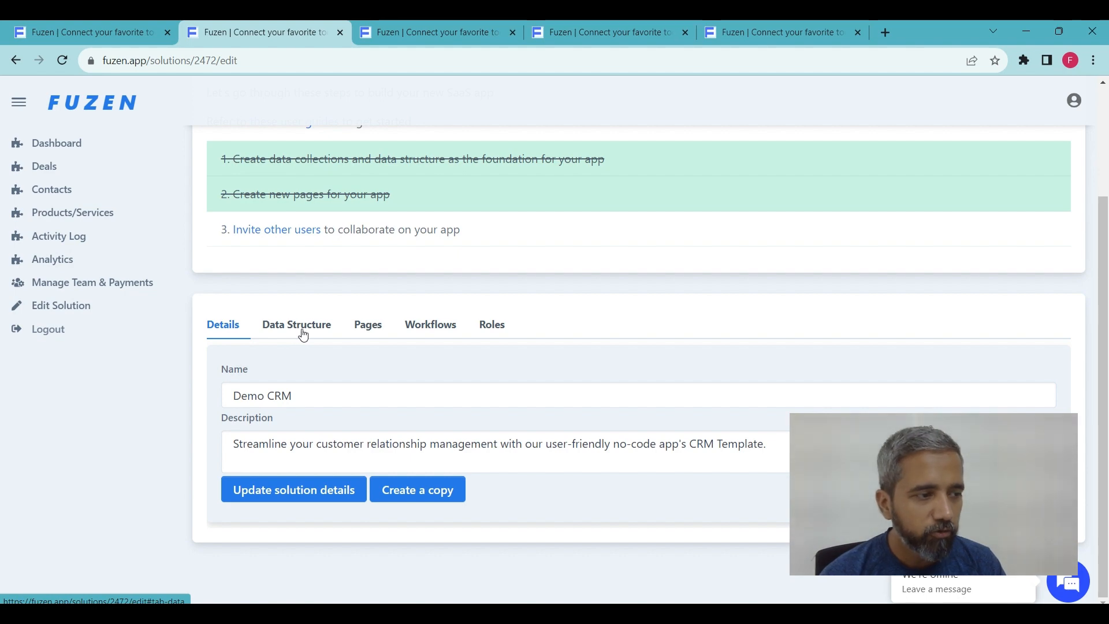
pyautogui.scroll(3, 303, 335)
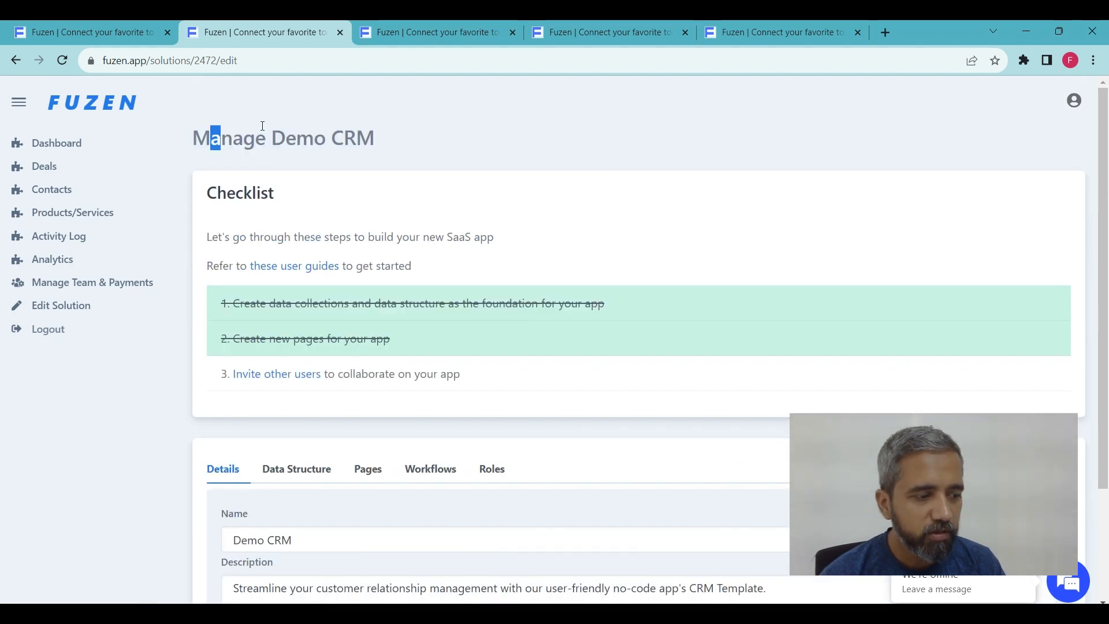
pyautogui.moveTo(212, 139); pyautogui.dragTo(193, 138)
pyautogui.scroll(-3, 302, 330)
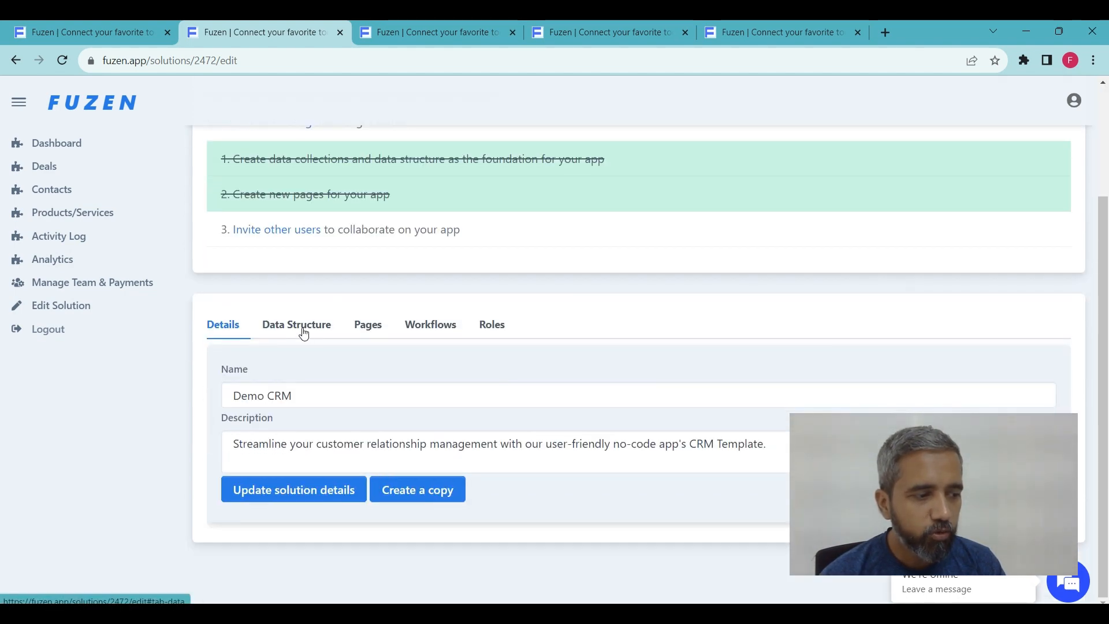
# Look at the solution's Data Structure and Pages sections, and review the app's name and description under Details.
pyautogui.click(288, 335)
pyautogui.click(369, 332)
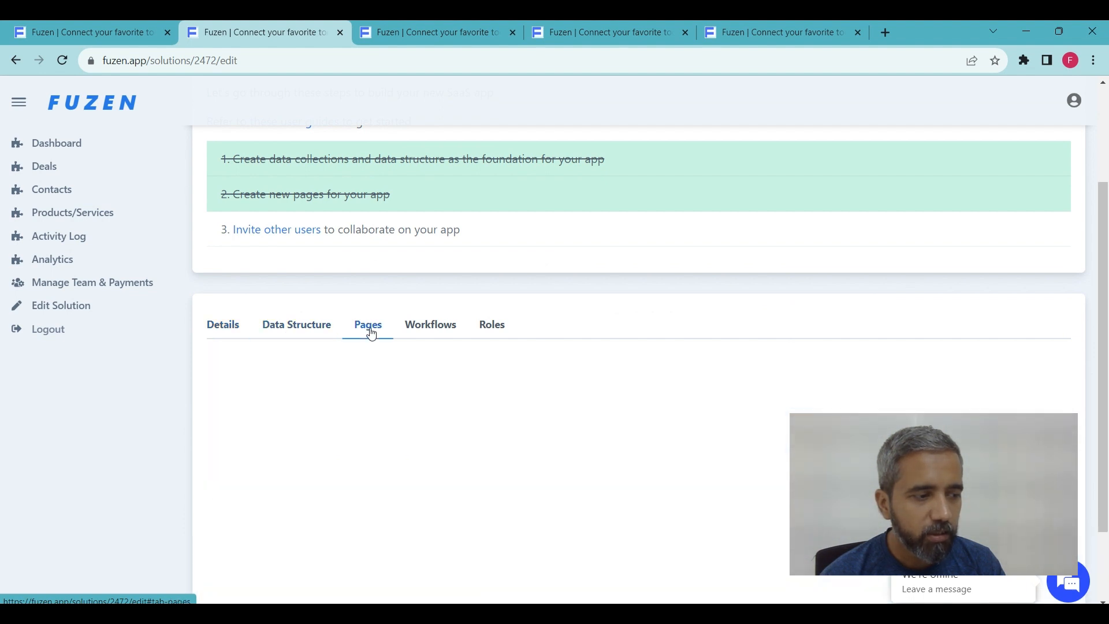
pyautogui.click(300, 334)
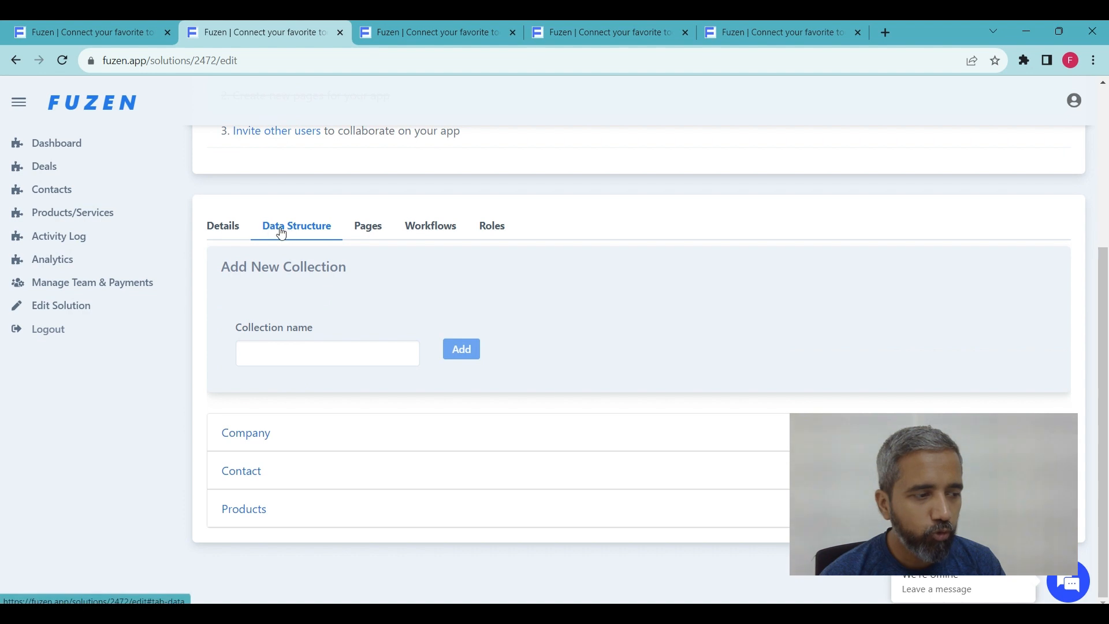
pyautogui.click(230, 226)
pyautogui.moveTo(295, 397); pyautogui.dragTo(208, 397)
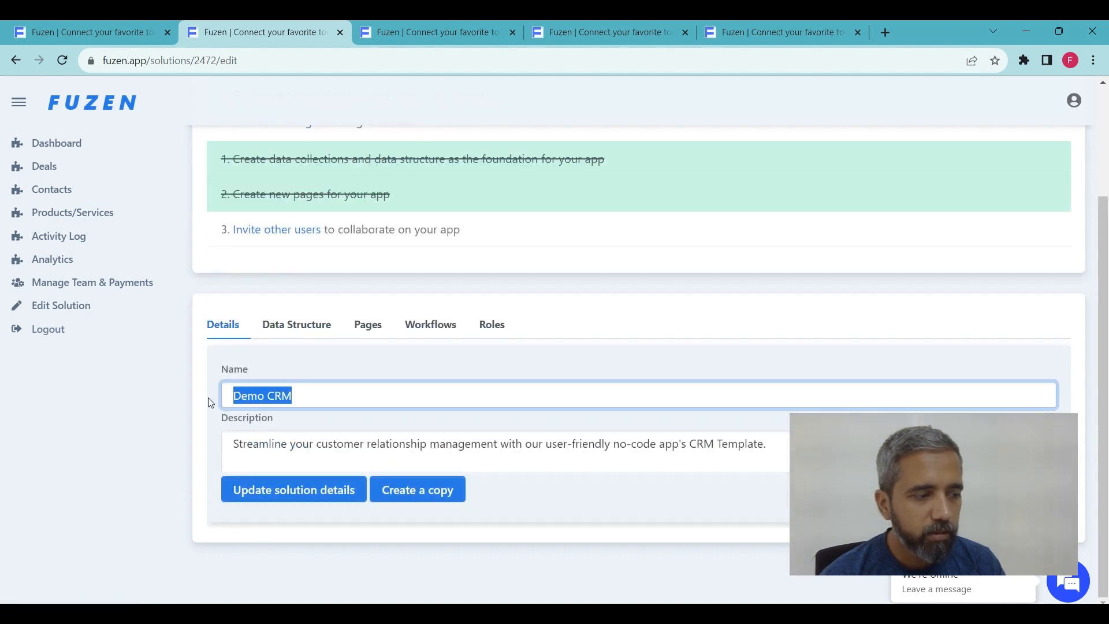
pyautogui.moveTo(771, 445); pyautogui.dragTo(243, 445)
# Go to the solution's Data Structure, view the Company collection's table and collapse it again.
pyautogui.click(304, 331)
pyautogui.scroll(-2, 305, 323)
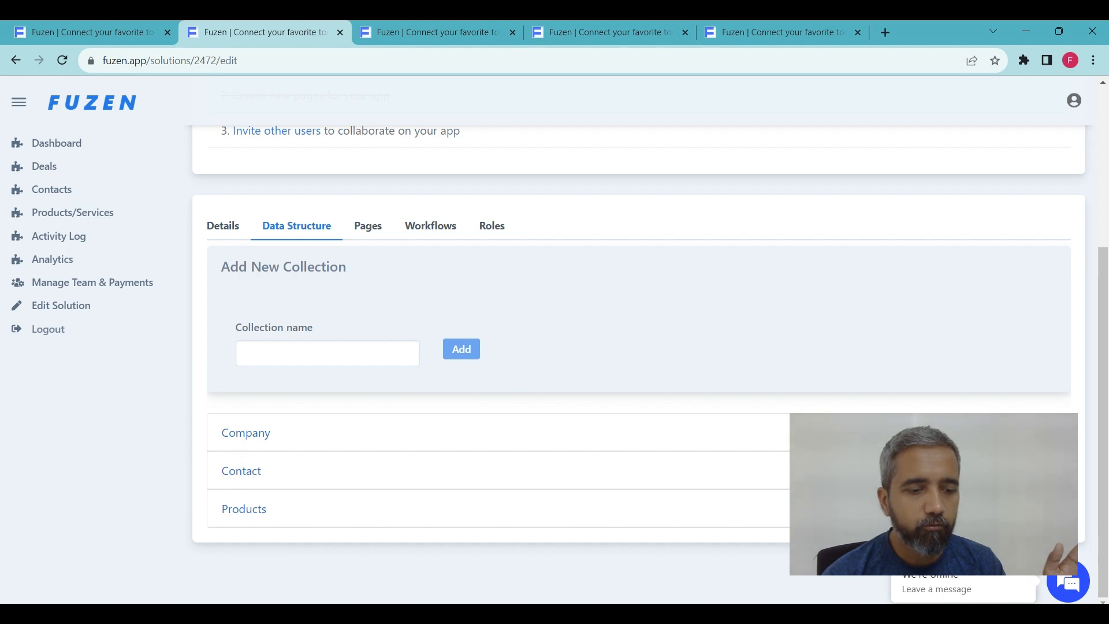
pyautogui.click(341, 433)
pyautogui.scroll(-4, 340, 232)
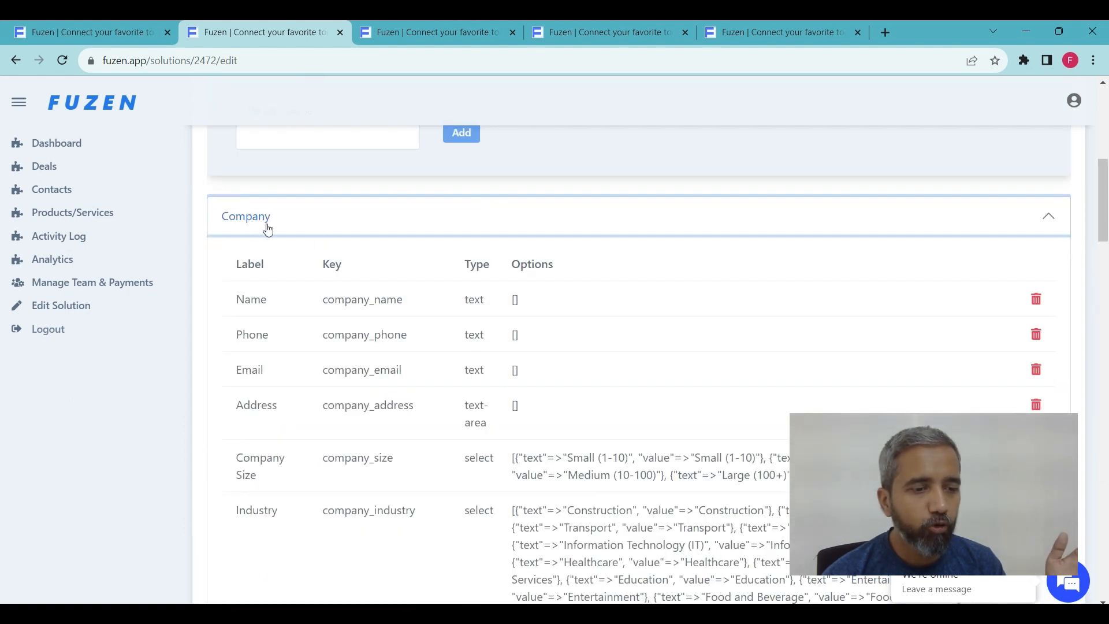
pyautogui.scroll(2, 316, 269)
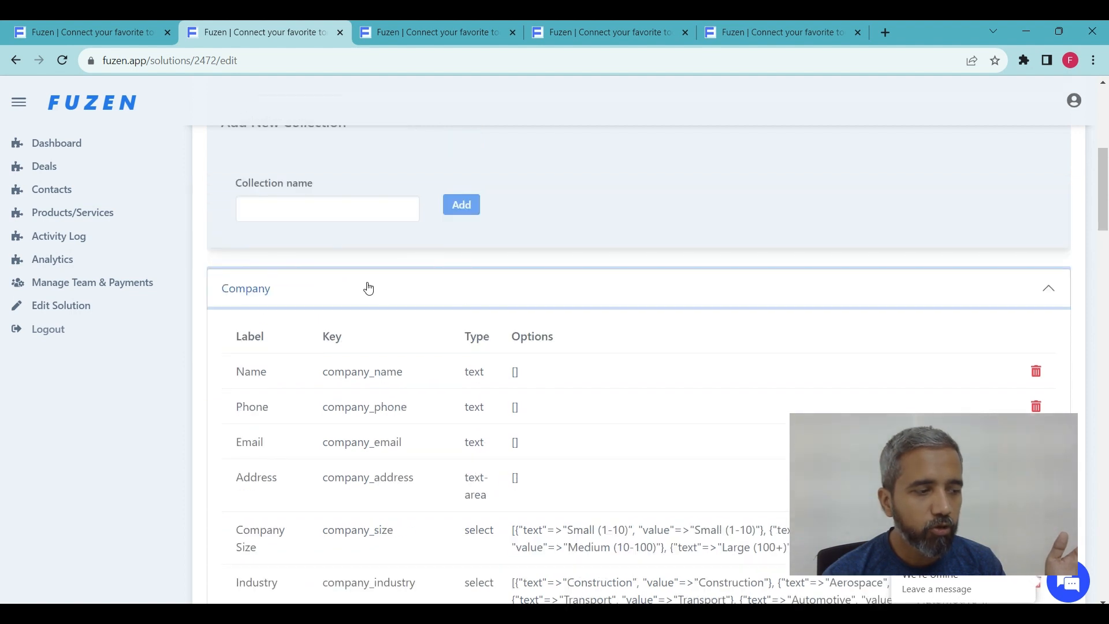
pyautogui.click(366, 287)
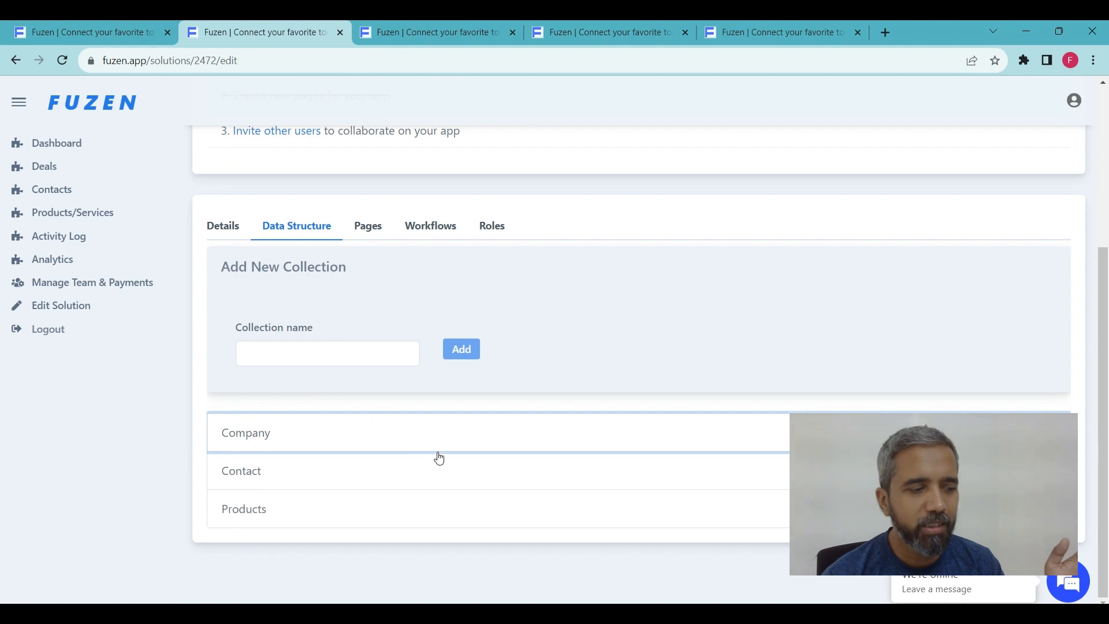
# Expand the Company collection and examine its fields' labels, keys, types and options, from Name to Industry and beyond.
pyautogui.click(383, 436)
pyautogui.scroll(-5, 381, 387)
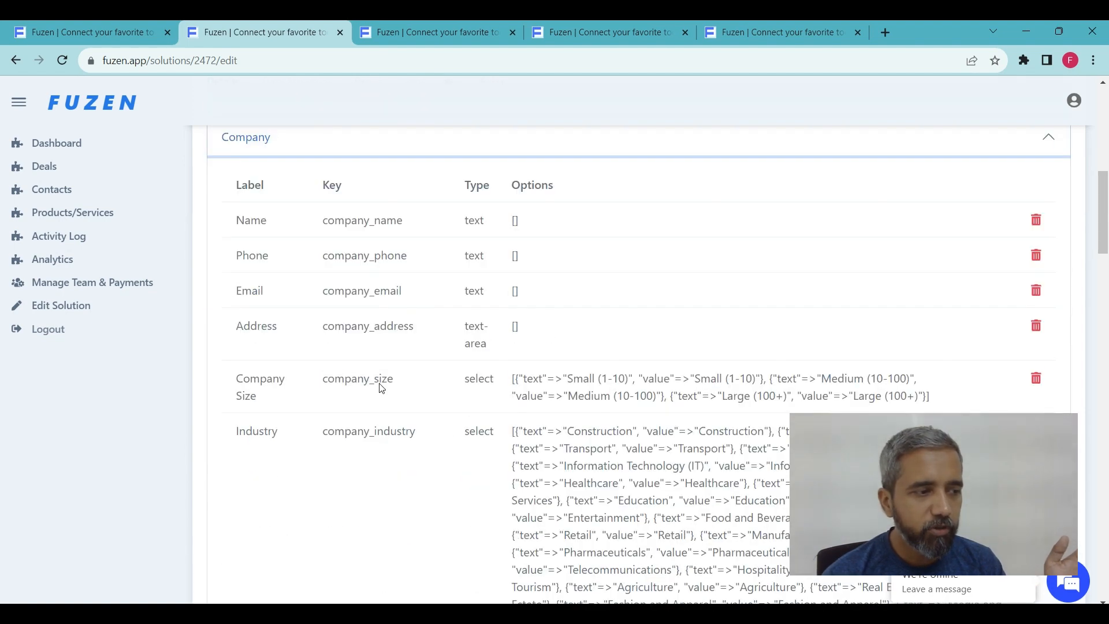
pyautogui.scroll(1, 292, 287)
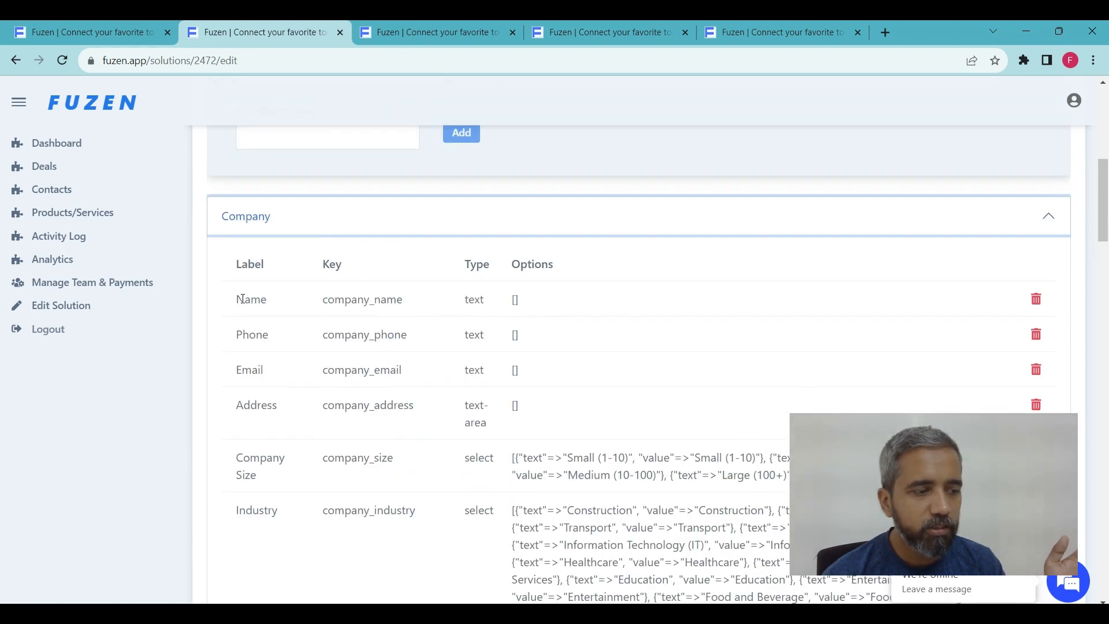
pyautogui.moveTo(238, 299); pyautogui.dragTo(399, 530)
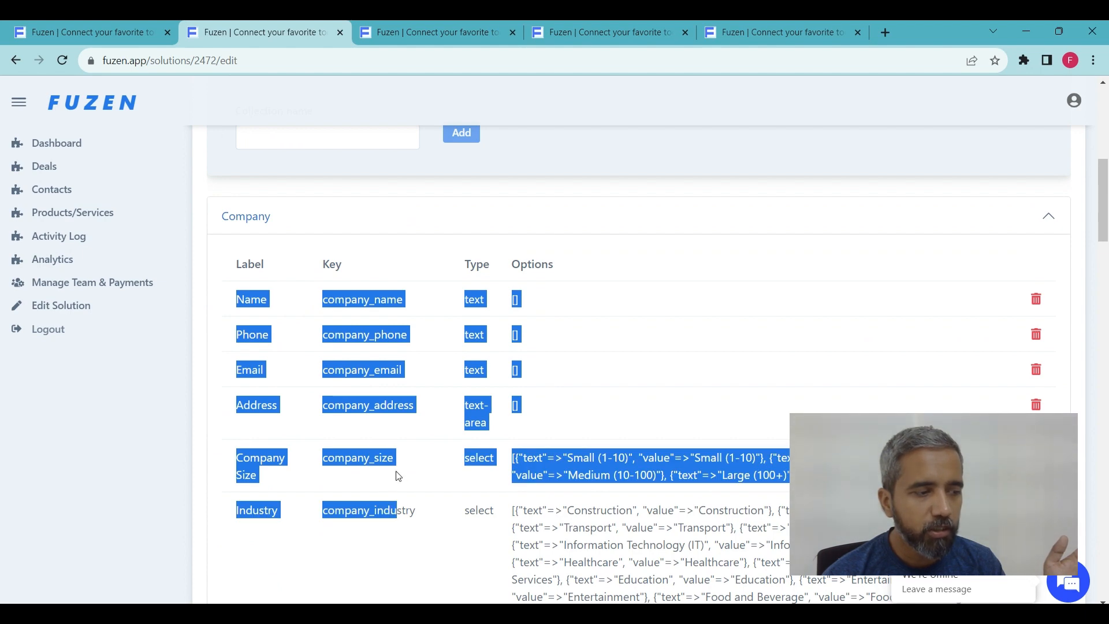
pyautogui.scroll(-6, 398, 421)
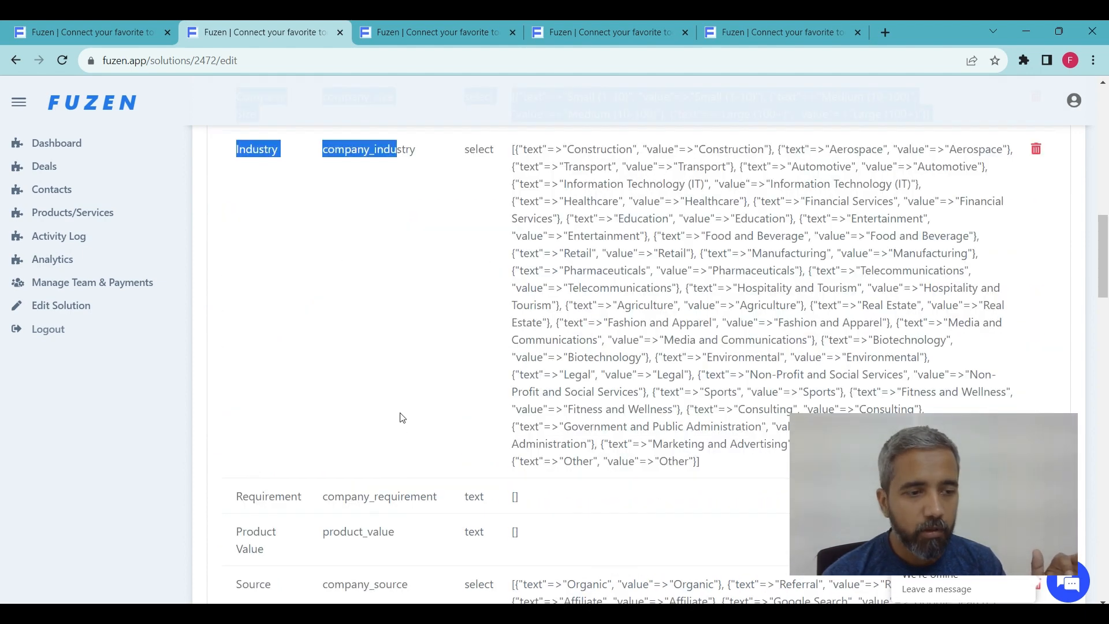
pyautogui.scroll(5, 403, 418)
pyautogui.scroll(-1, 789, 314)
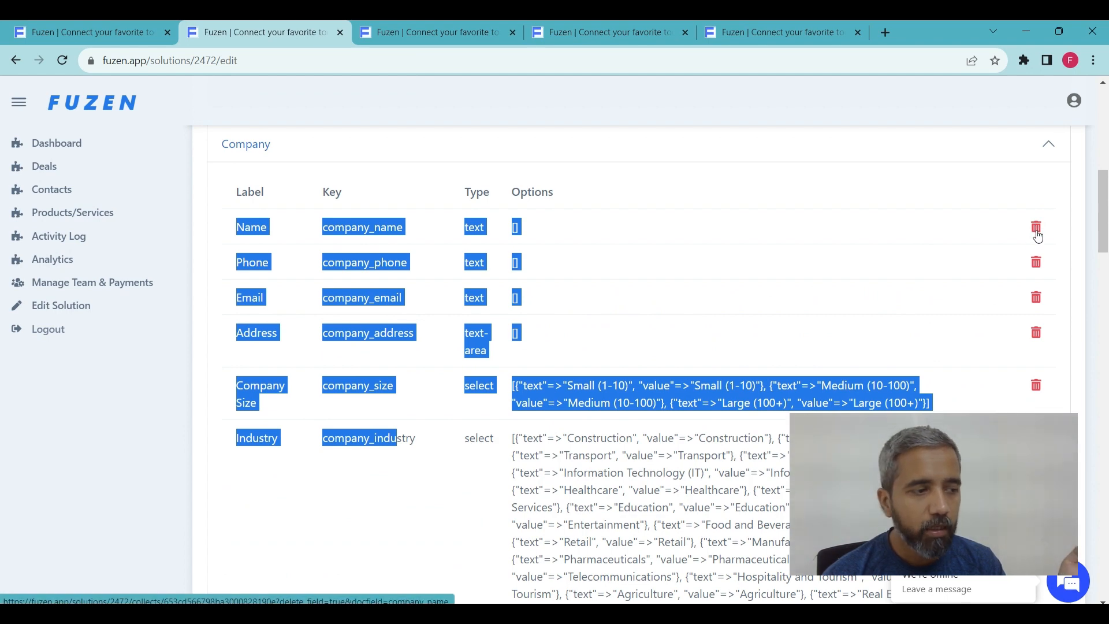
pyautogui.scroll(2, 636, 346)
# Add a new data collection named Store.
pyautogui.click(356, 202)
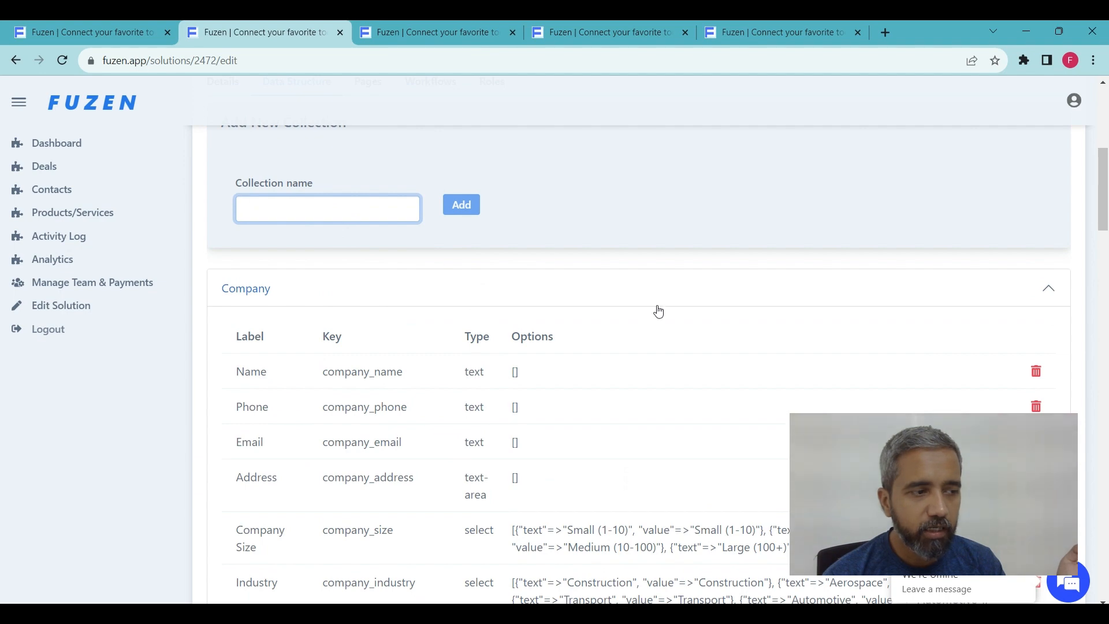
pyautogui.scroll(-6, 656, 309)
pyautogui.scroll(8, 396, 273)
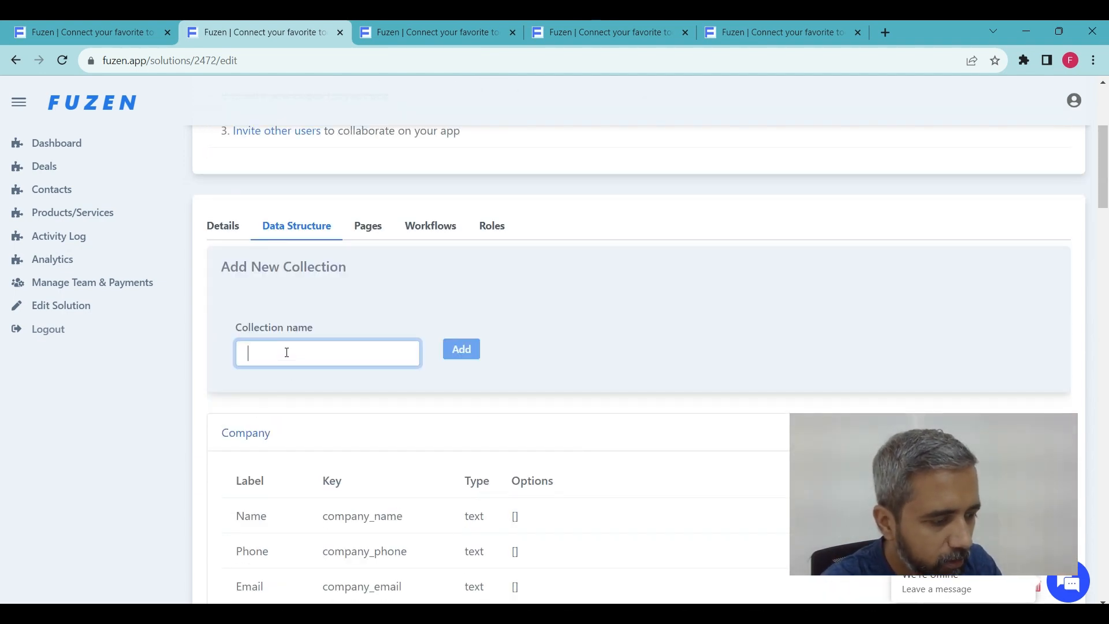
pyautogui.write('Sto')
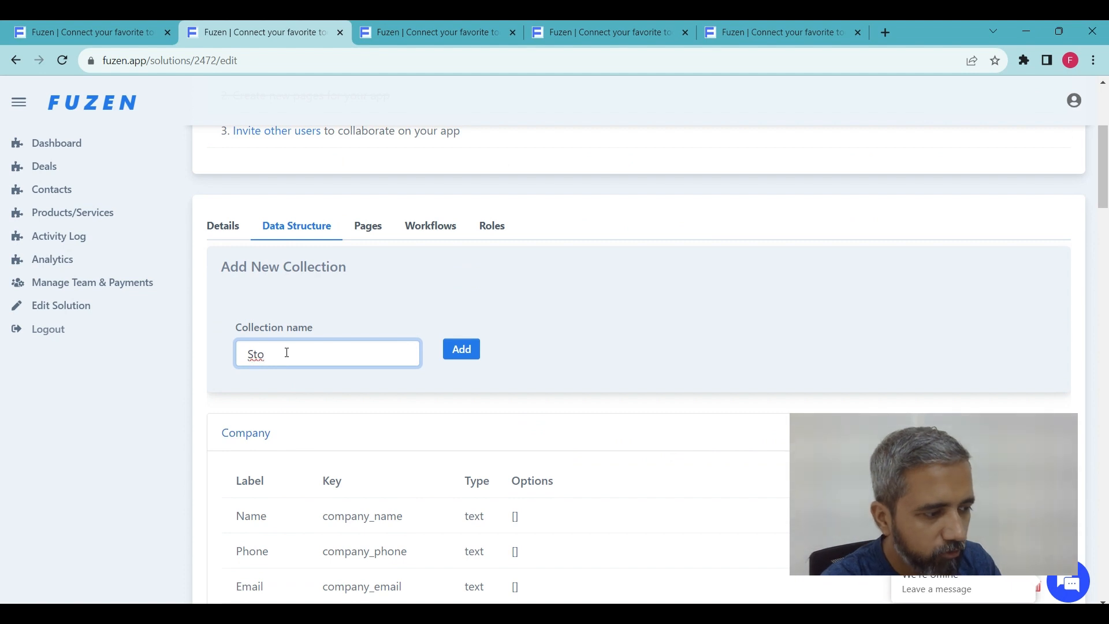
pyautogui.write('re')
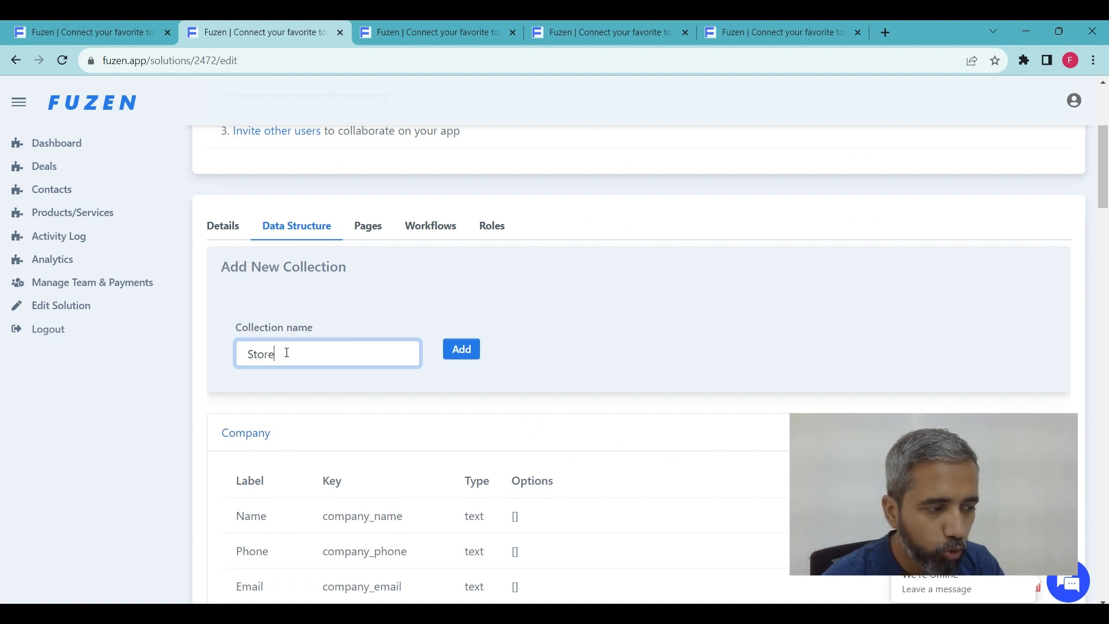
pyautogui.click(461, 349)
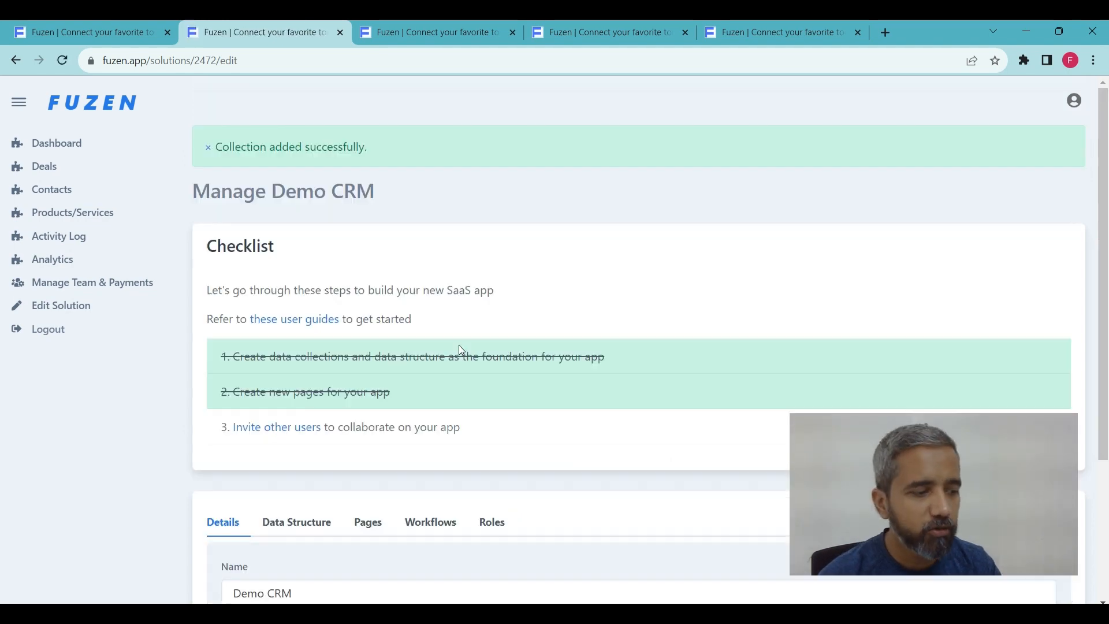
# Collapse the Company collection in the Data Structure and expand Store to look at its form for adding fields.
pyautogui.scroll(-15, 478, 344)
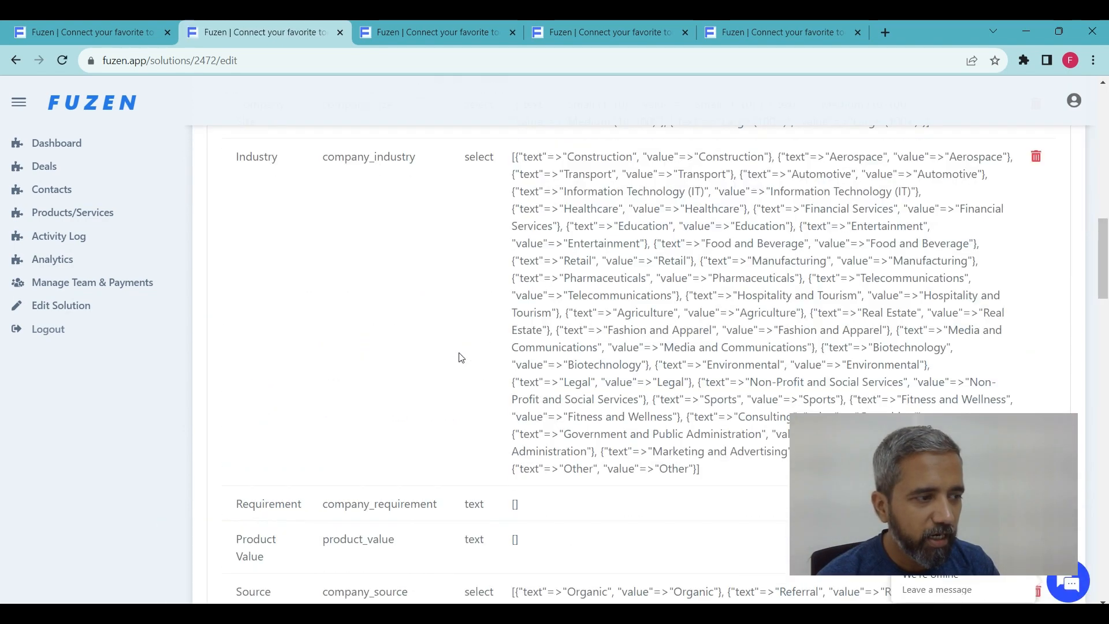
pyautogui.scroll(5, 458, 354)
pyautogui.click(304, 168)
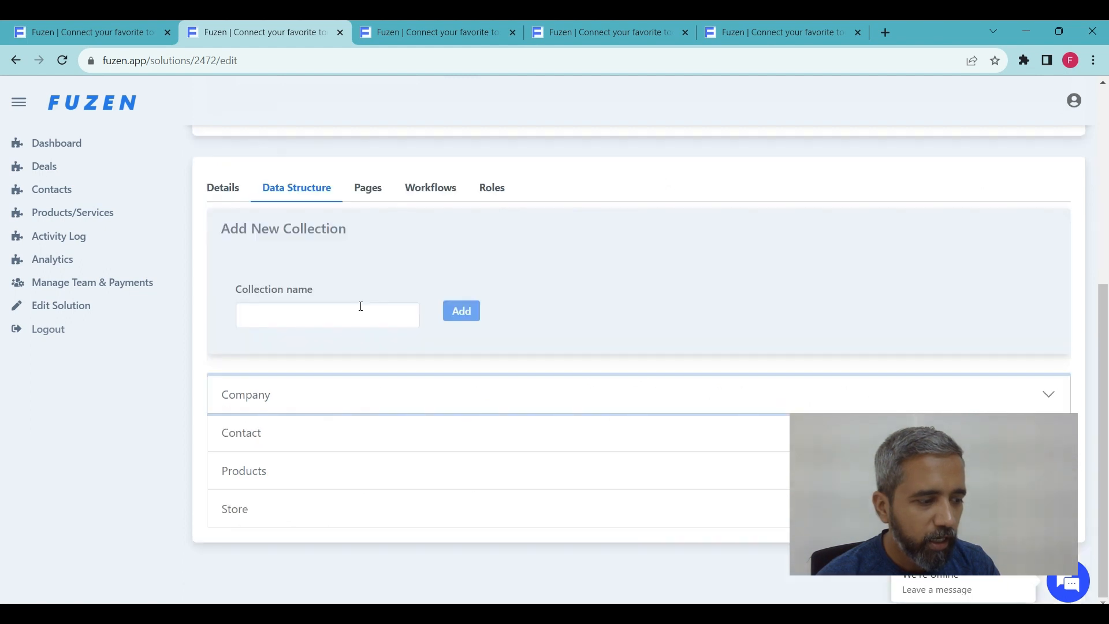
pyautogui.click(280, 508)
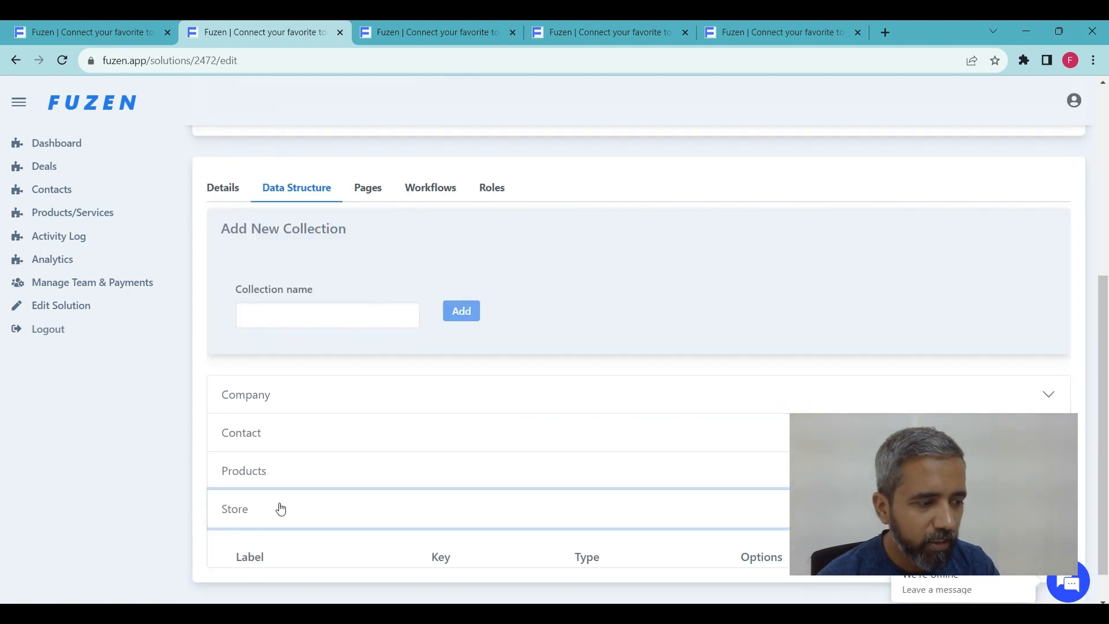
pyautogui.scroll(-4, 280, 462)
pyautogui.click(279, 420)
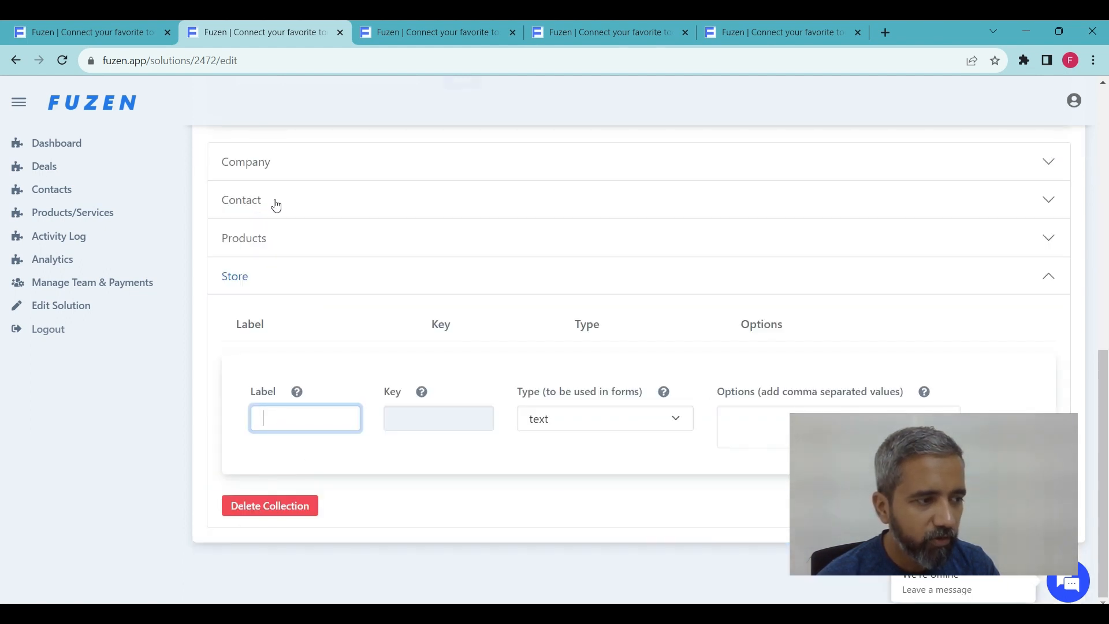
# Add a field labelled New Field of type text to the Company collection and save it.
pyautogui.click(275, 169)
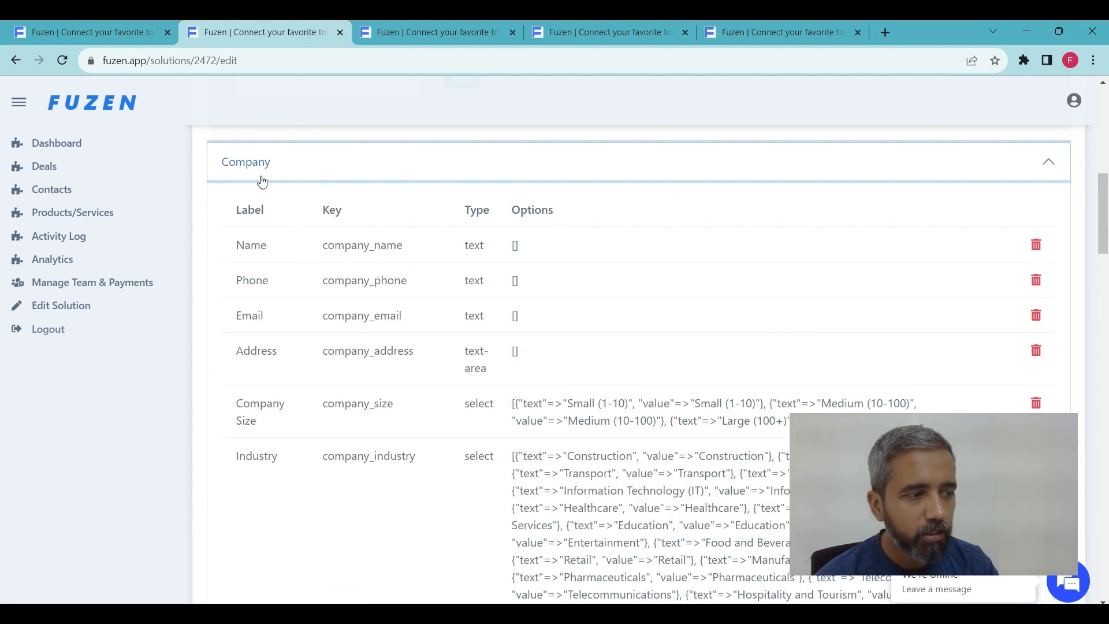
pyautogui.scroll(-15, 332, 211)
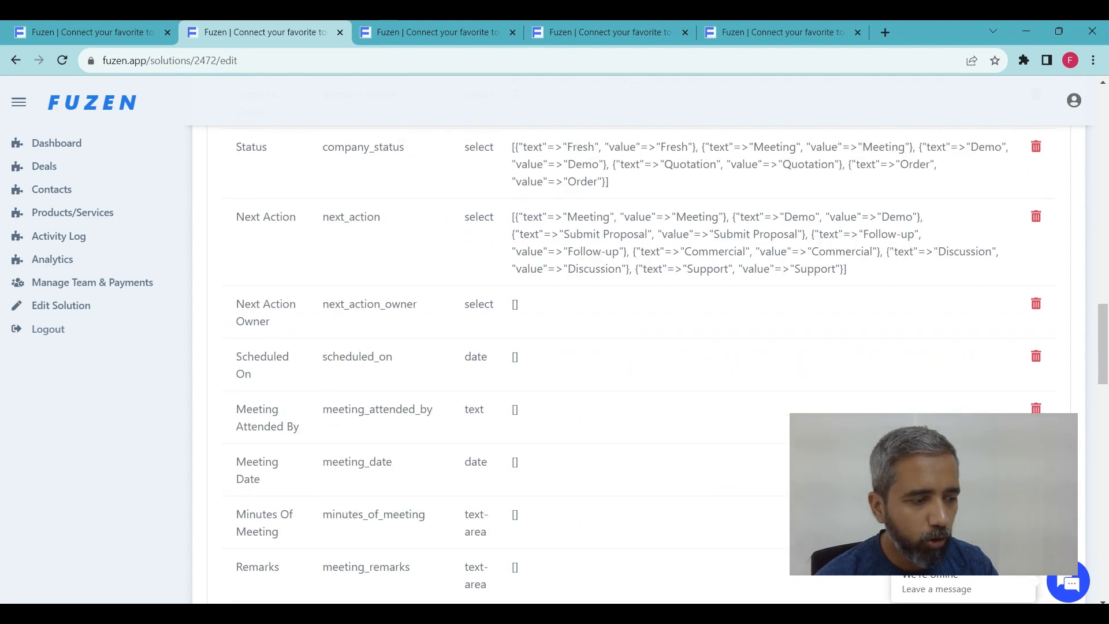
pyautogui.scroll(-20, 611, 373)
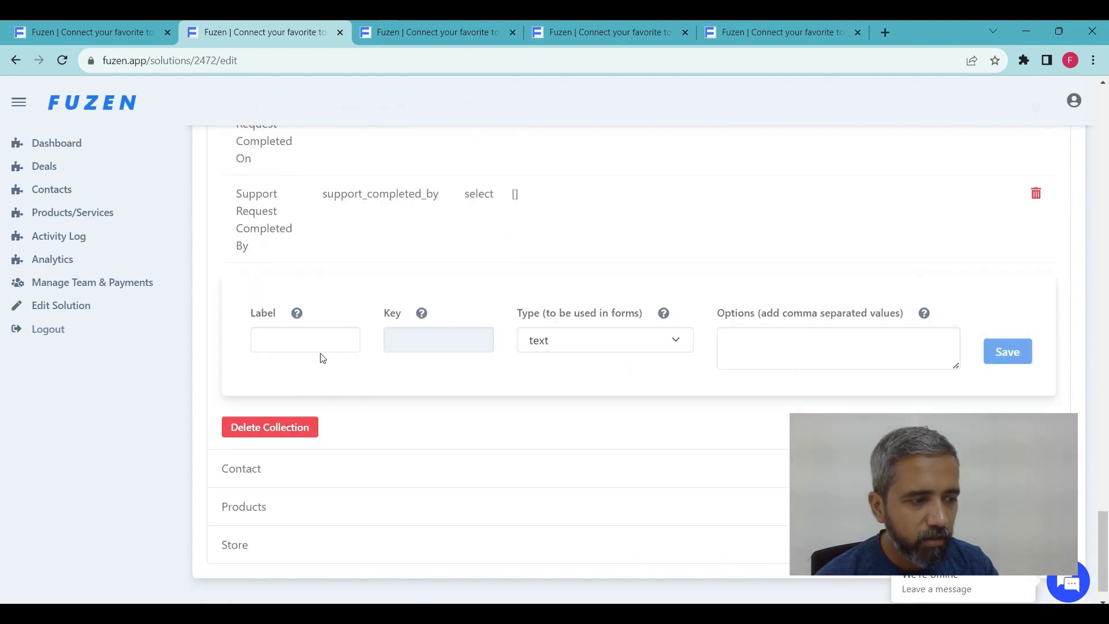
pyautogui.click(322, 344)
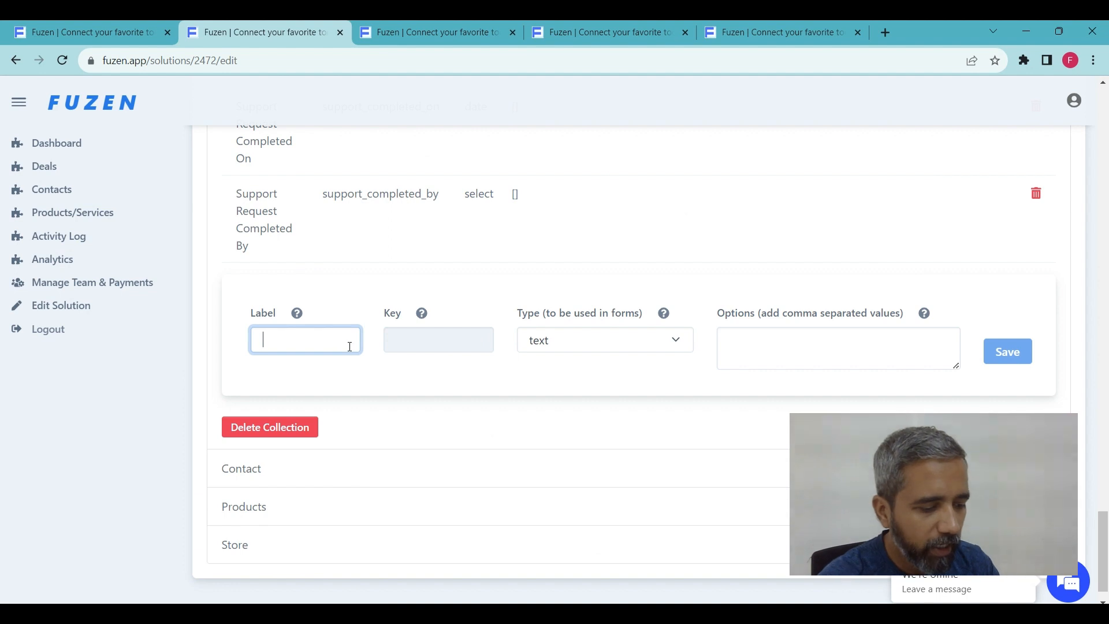
pyautogui.write('New Field')
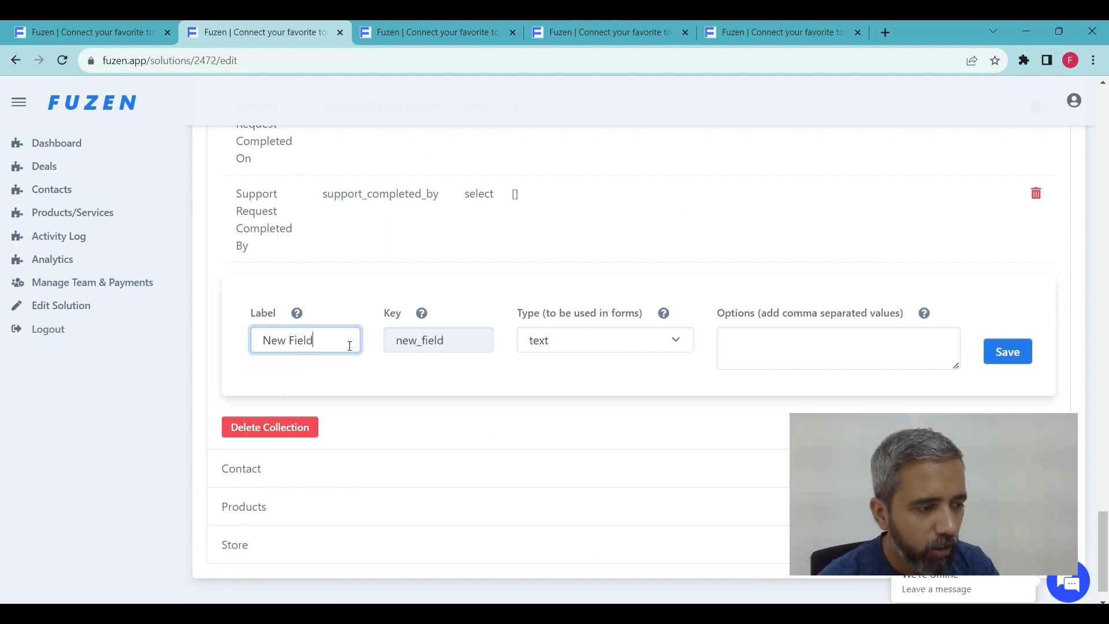
pyautogui.hotkey('ctrl', 'a')
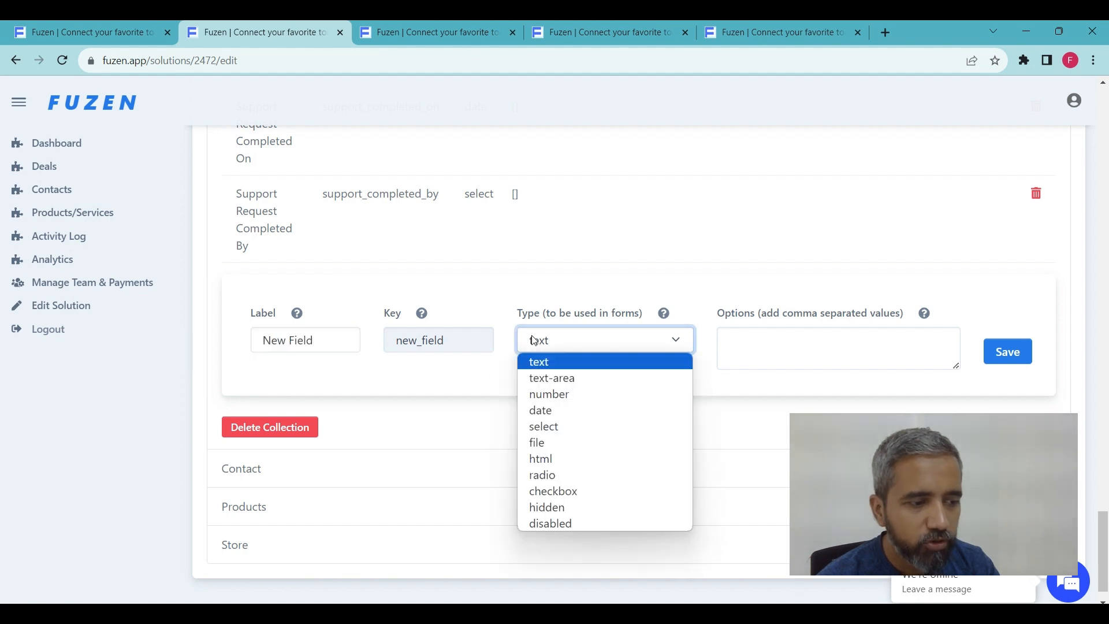
pyautogui.click(534, 340)
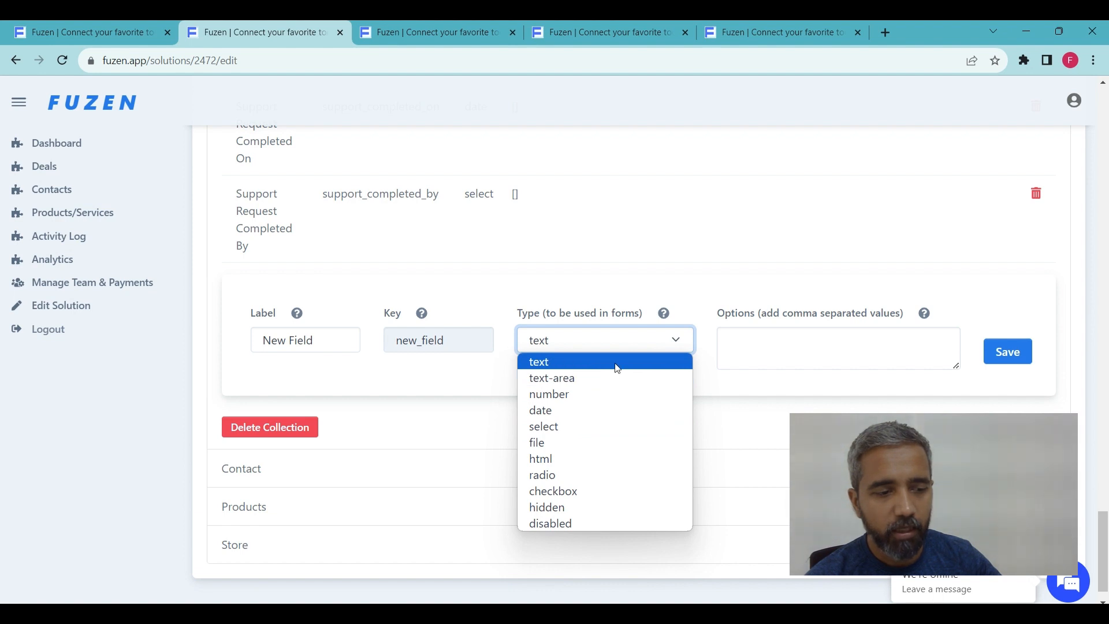
pyautogui.click(1012, 357)
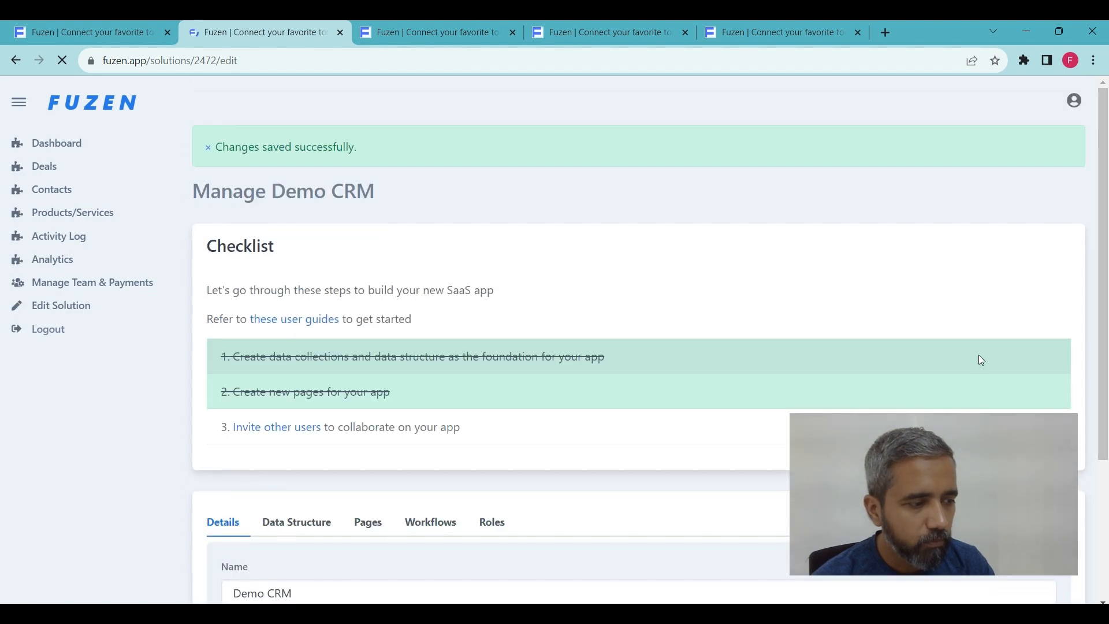
# Check the New Field entry at the end of the Company collection's field list and go back to the collection's start.
pyautogui.scroll(-20, 607, 350)
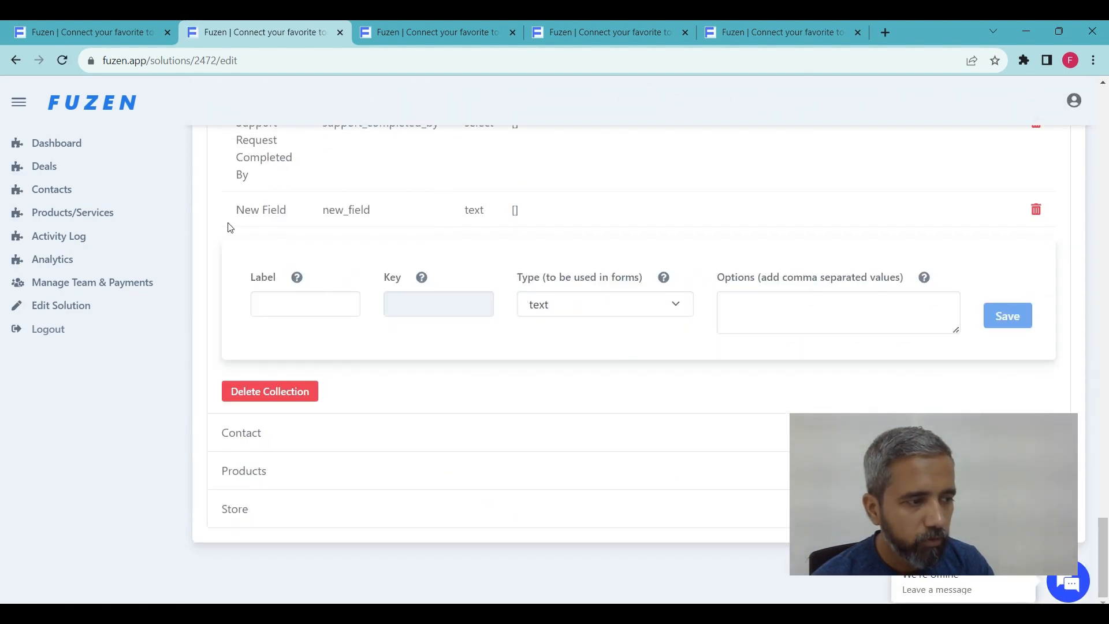
pyautogui.moveTo(238, 213); pyautogui.dragTo(527, 219)
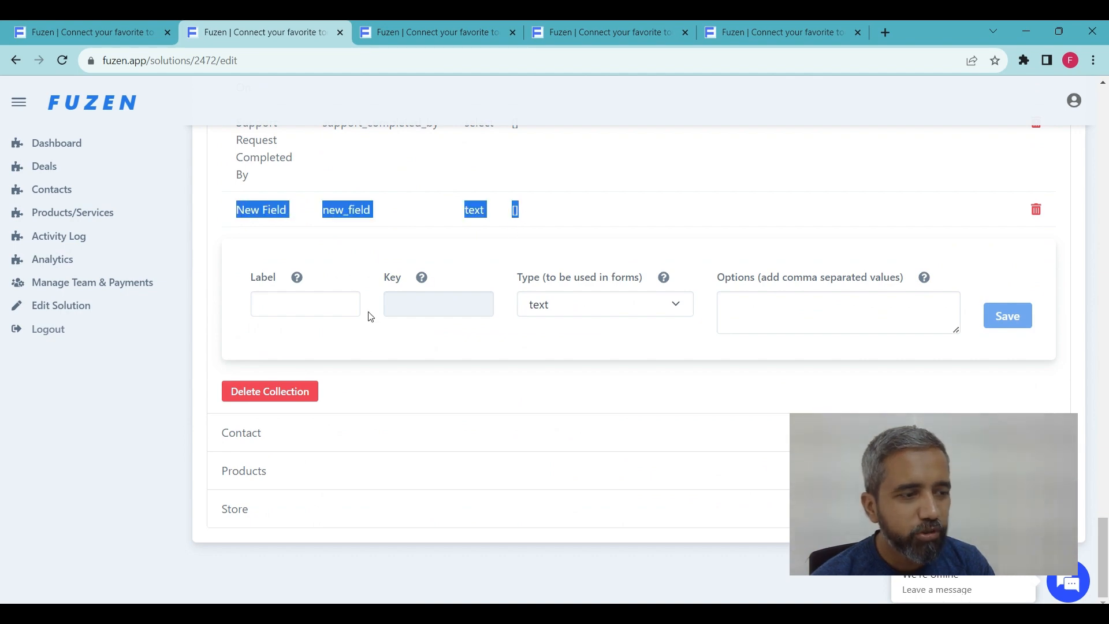
pyautogui.scroll(10, 351, 328)
pyautogui.scroll(10, 352, 328)
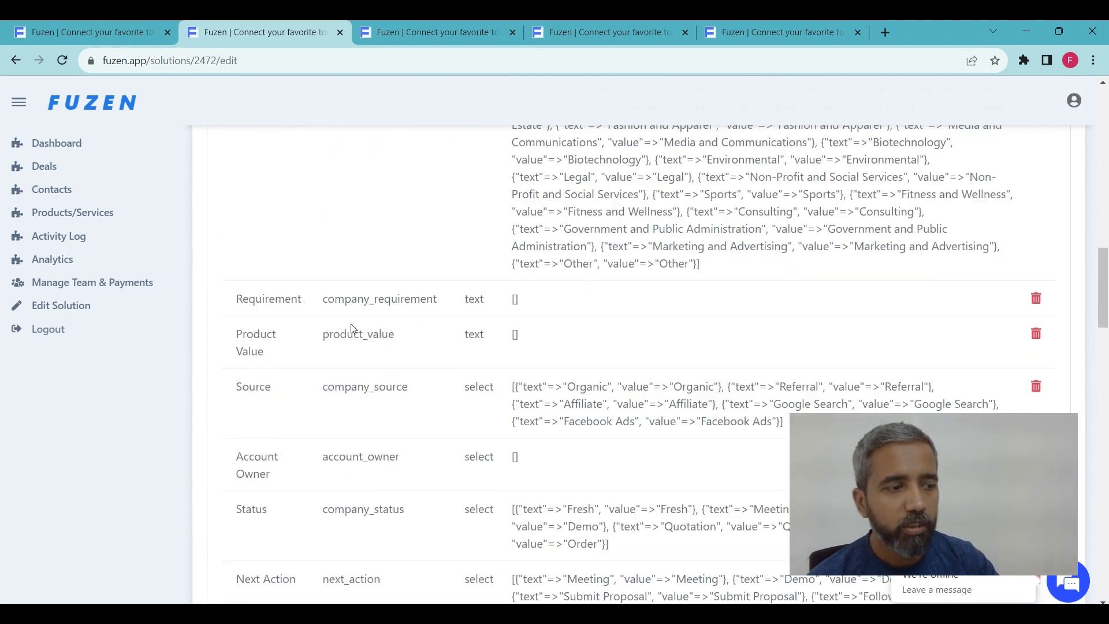
pyautogui.scroll(10, 353, 327)
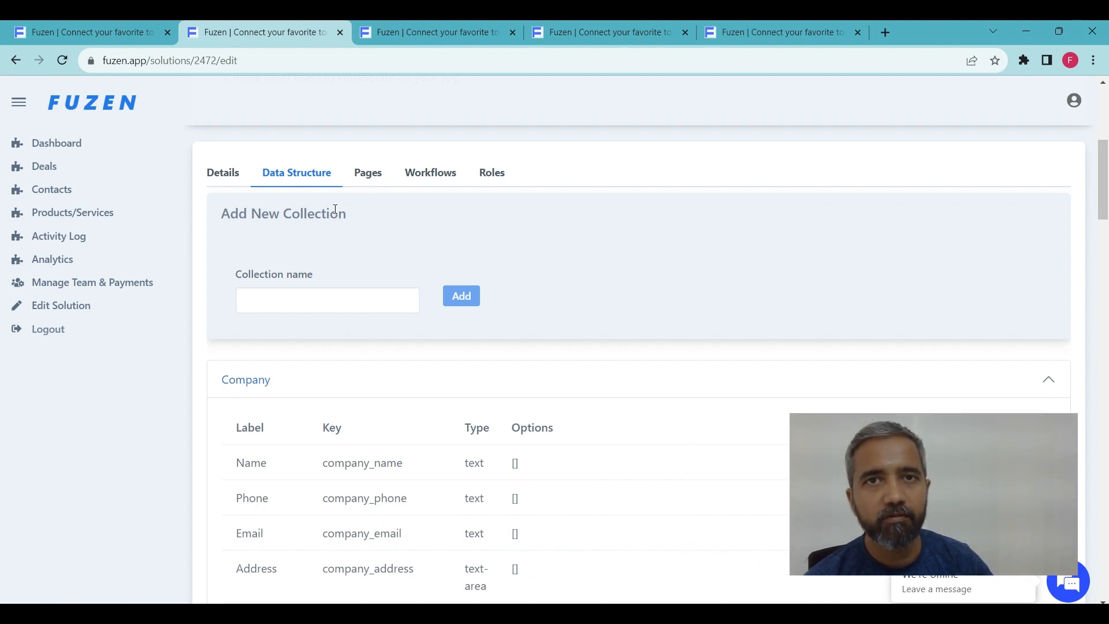
# Look through the solution's existing pages and open the Add Company page.
pyautogui.click(367, 176)
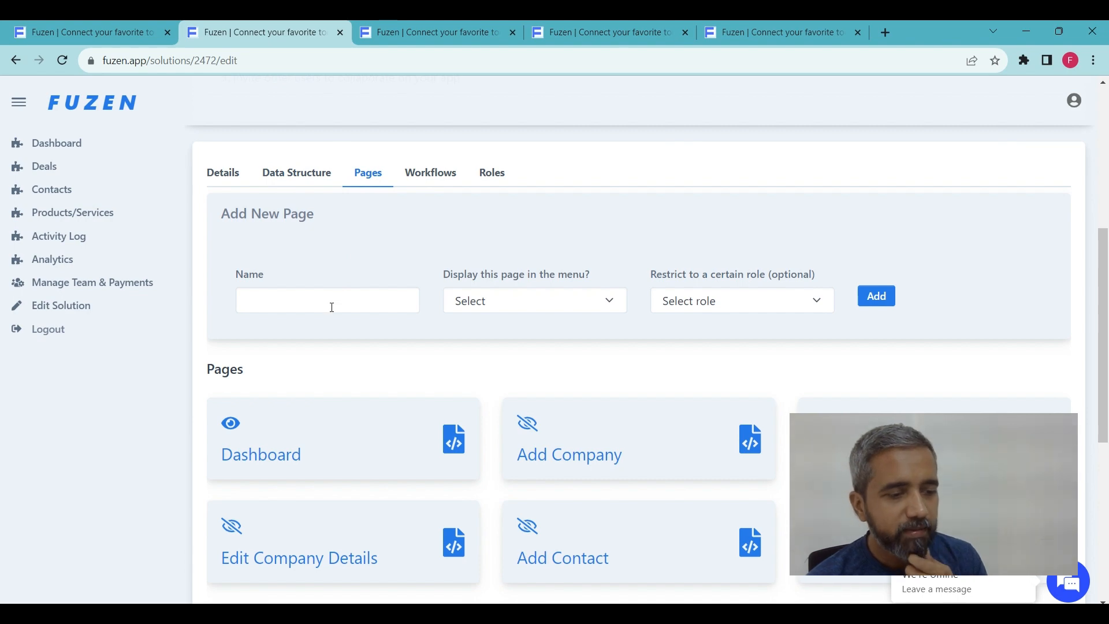
pyautogui.scroll(-5, 335, 304)
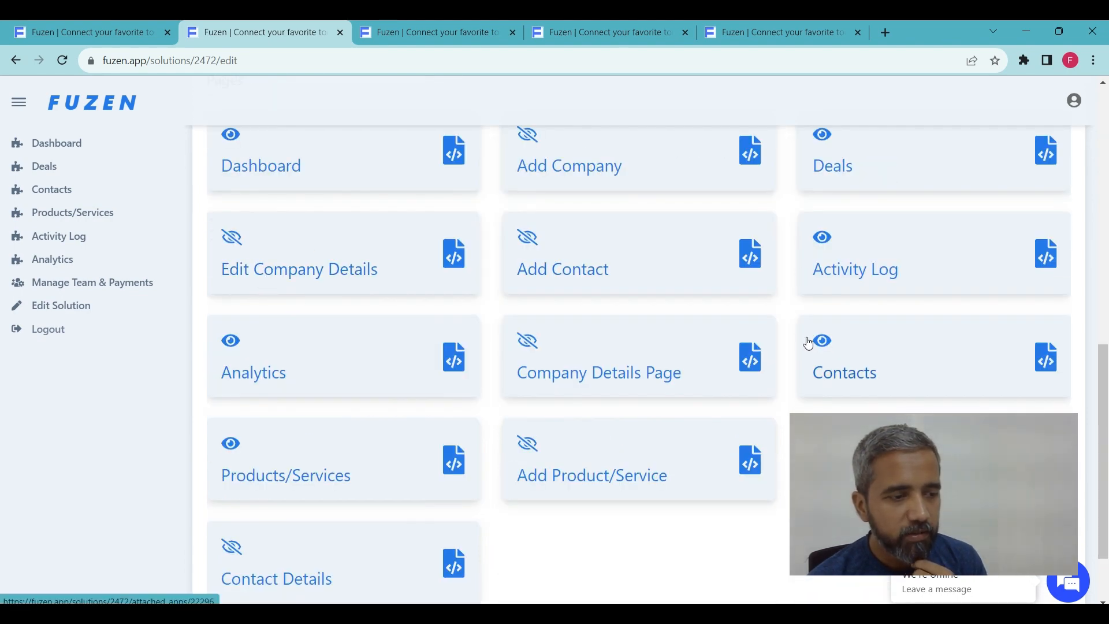
pyautogui.scroll(3, 693, 339)
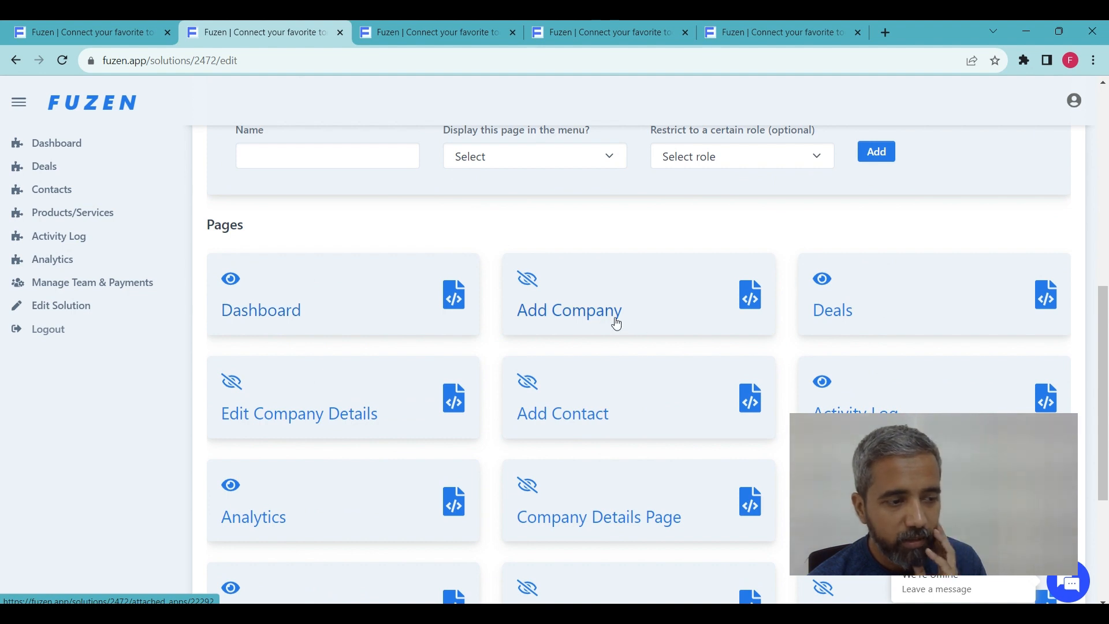
pyautogui.click(629, 306)
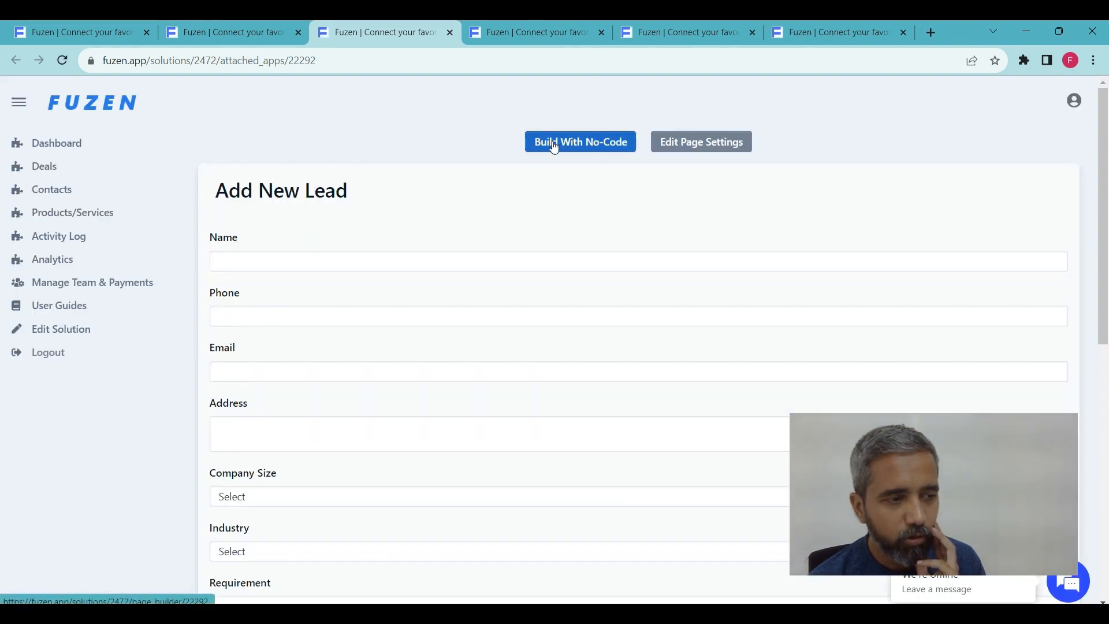
# Return to the solution's Pages section and view the new page form's options for displaying a page in the menu.
pyautogui.click(228, 26)
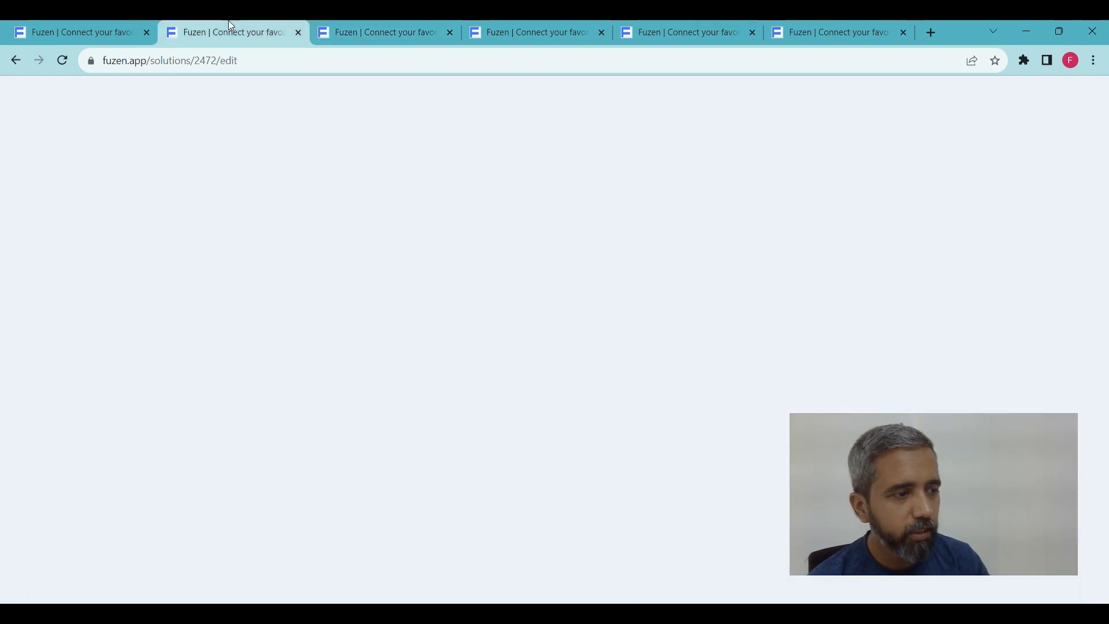
pyautogui.scroll(3, 282, 168)
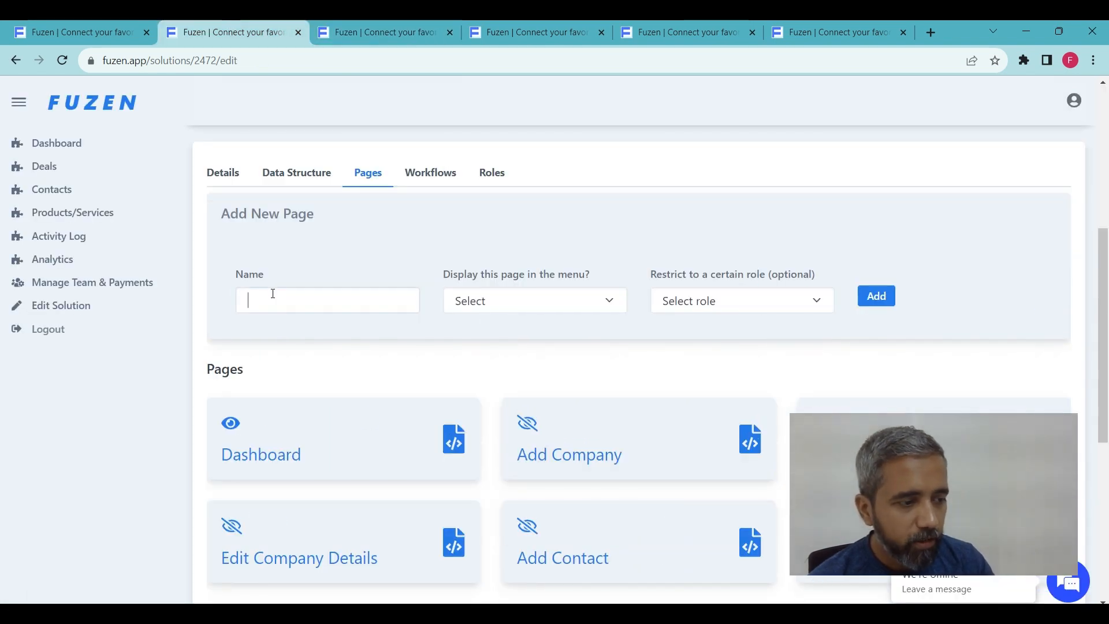
pyautogui.click(272, 294)
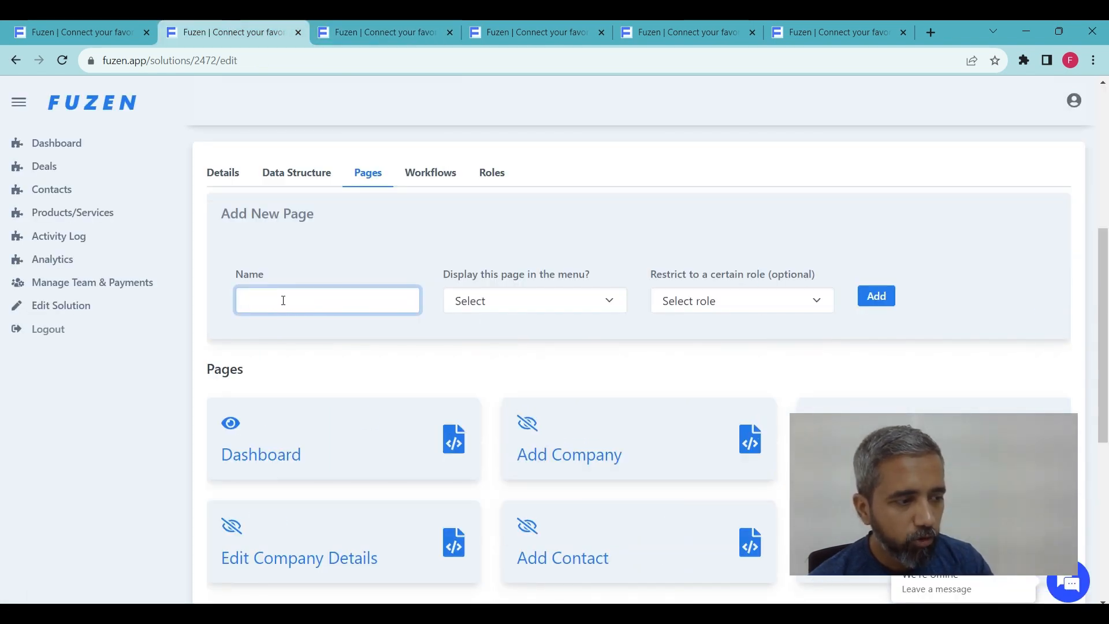
pyautogui.click(490, 304)
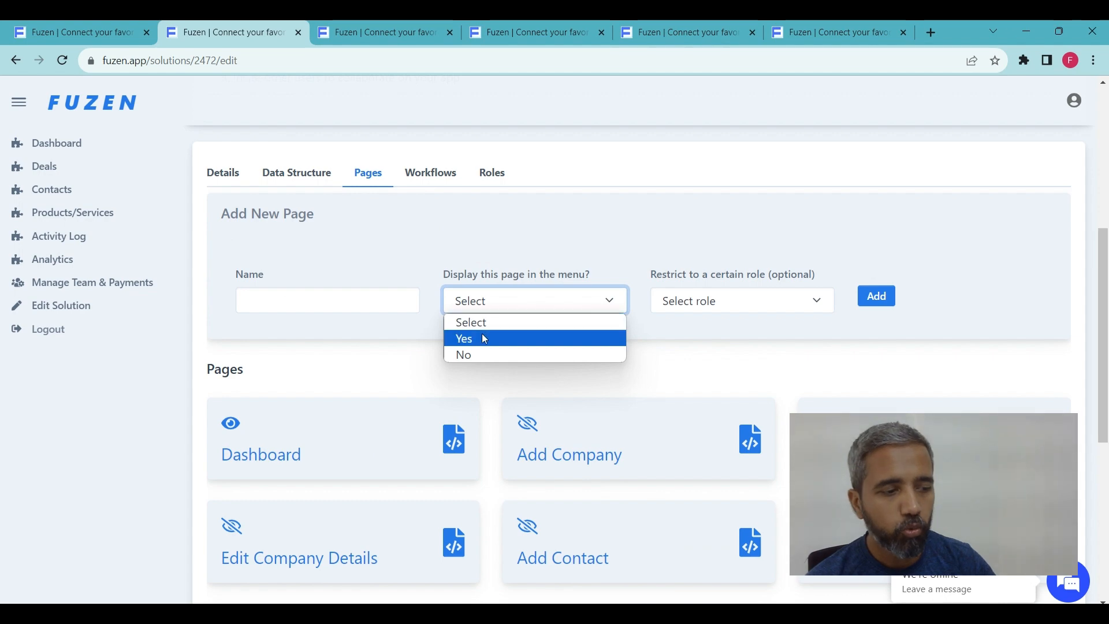
pyautogui.click(386, 353)
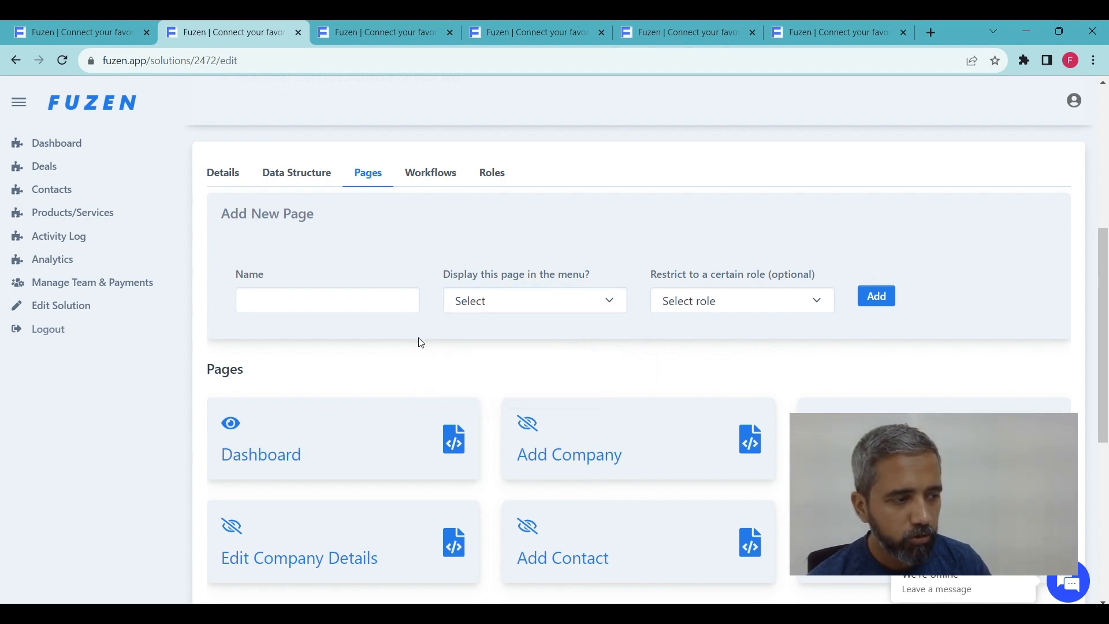
# Try to change the Add Company page's menu visibility and reopen the solution's Pages section.
pyautogui.scroll(-2, 421, 341)
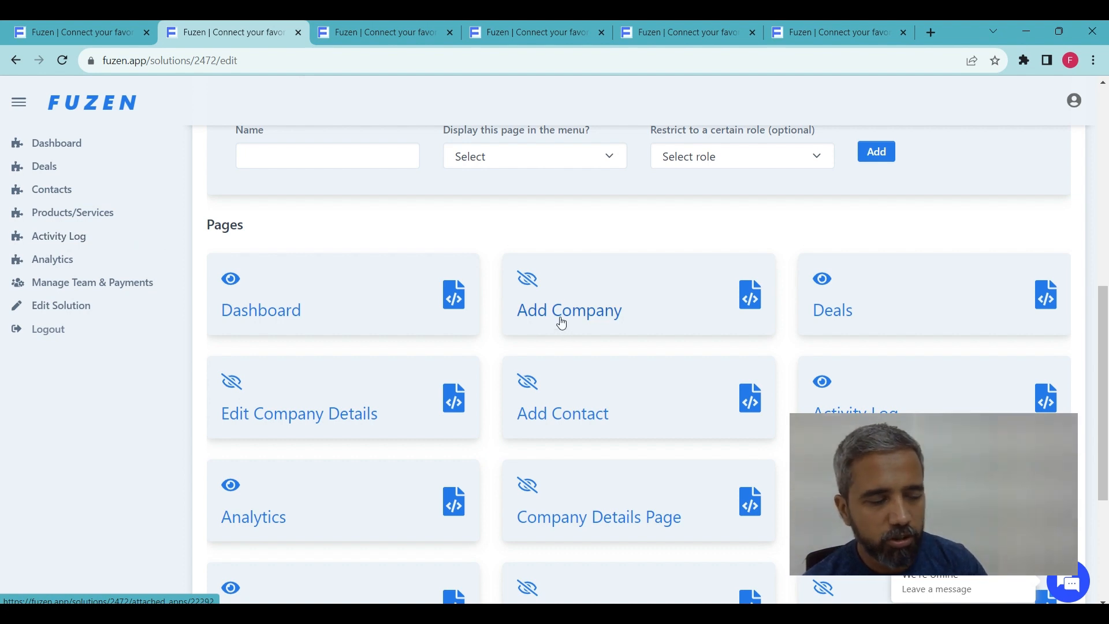
pyautogui.scroll(1, 561, 321)
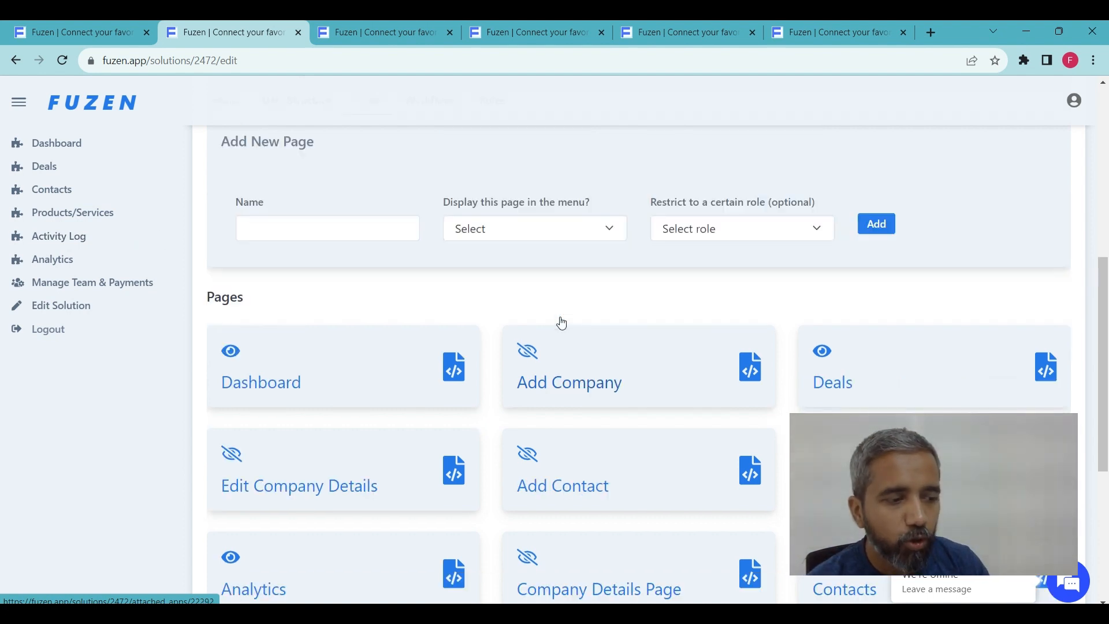
pyautogui.click(536, 360)
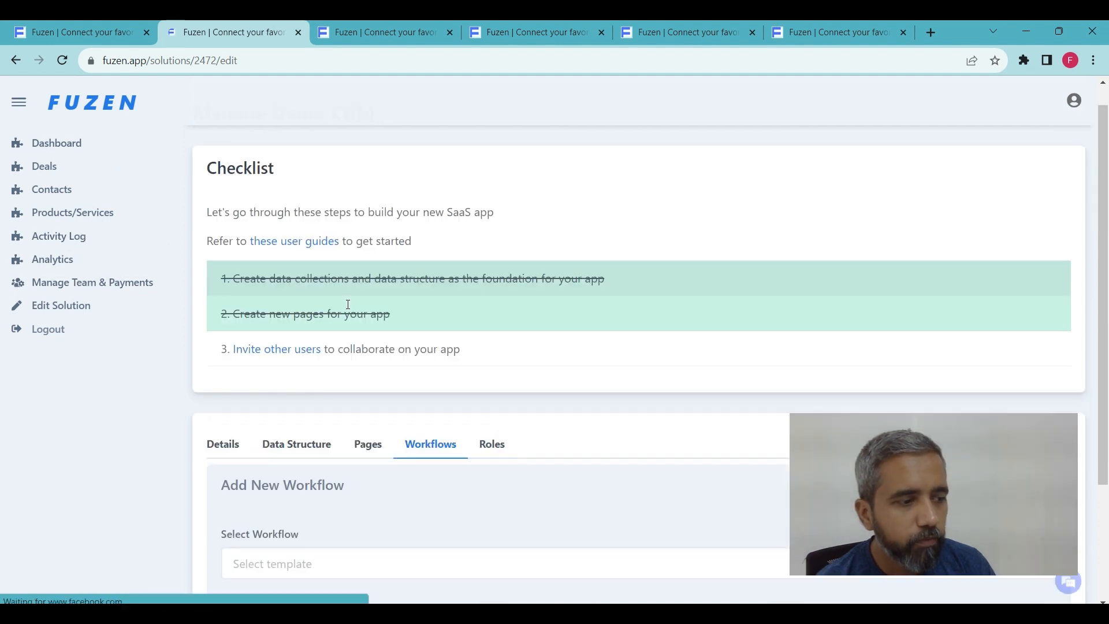
pyautogui.scroll(-3, 348, 304)
pyautogui.click(366, 288)
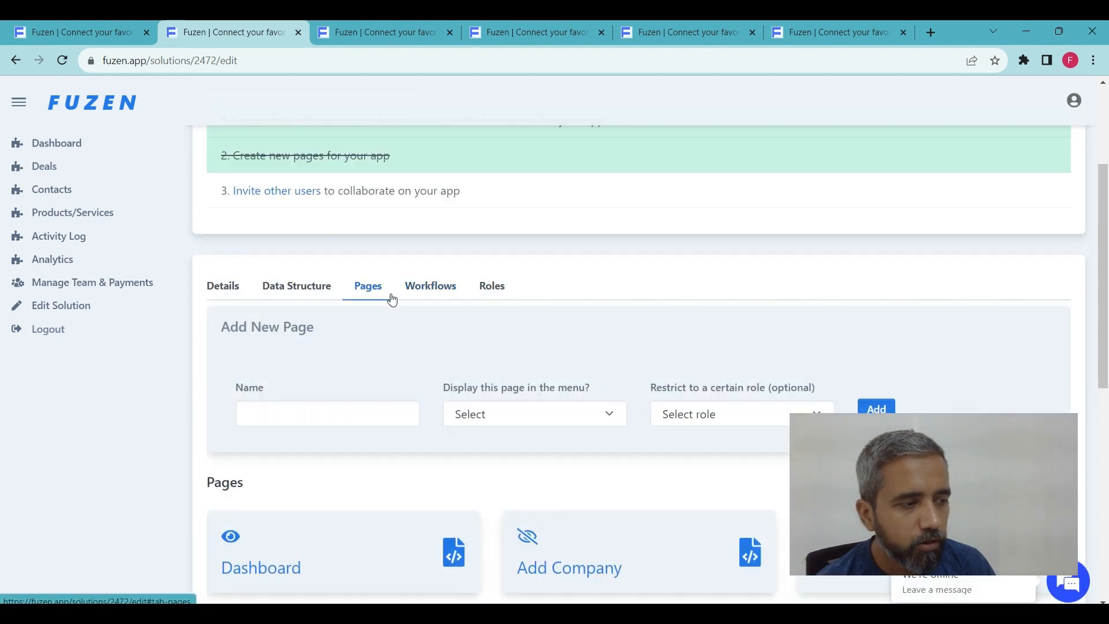
# Go to the solution's Workflows section and view the available workflow templates.
pyautogui.click(417, 292)
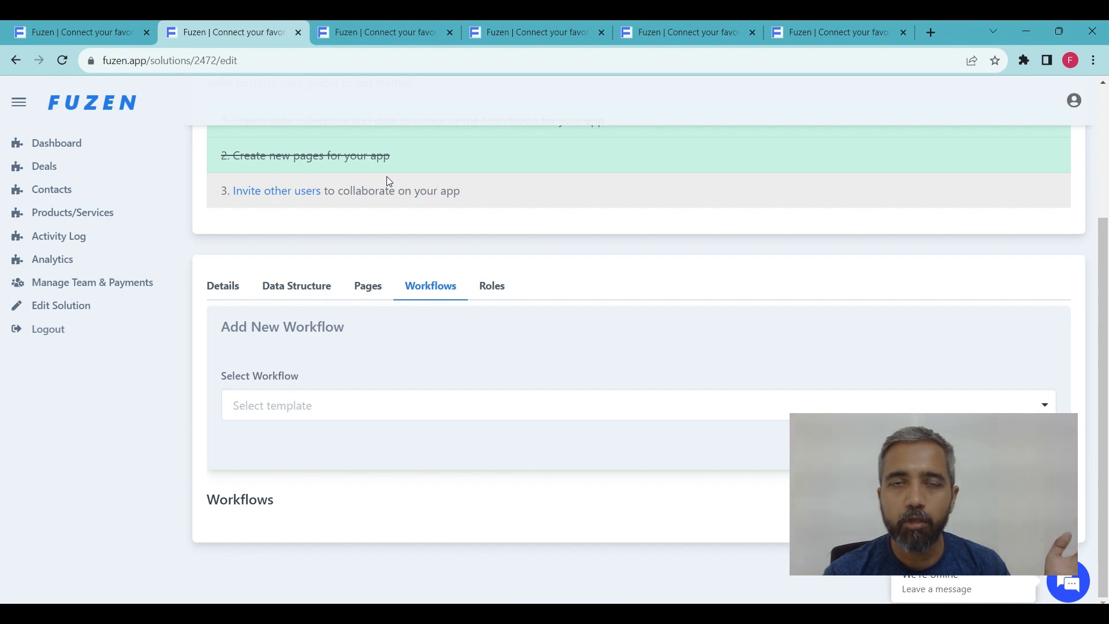
pyautogui.click(349, 405)
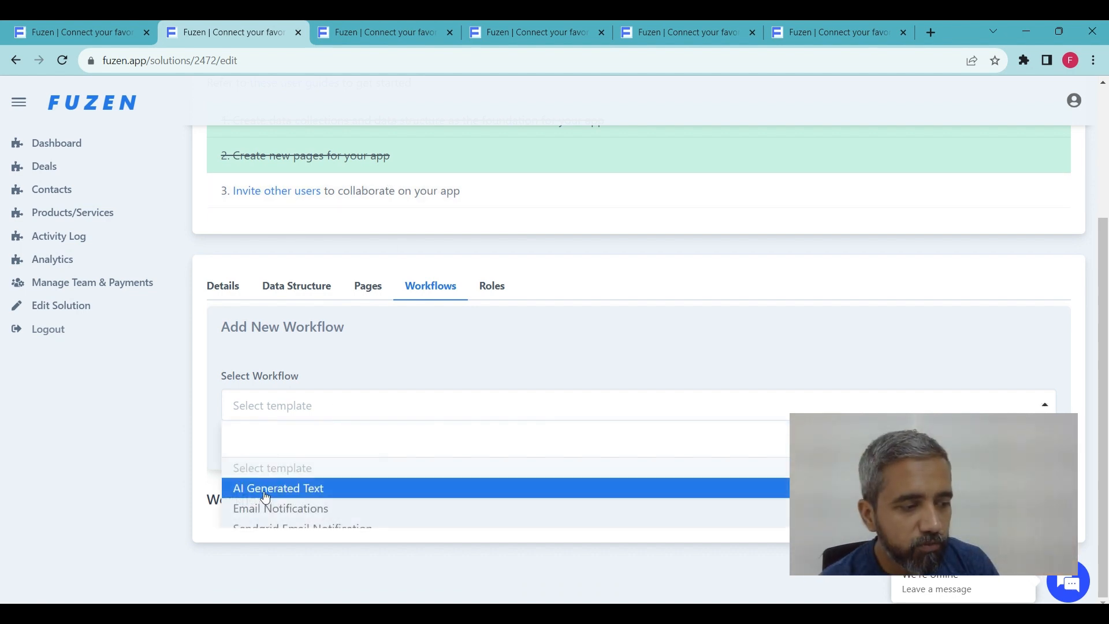
pyautogui.click(421, 353)
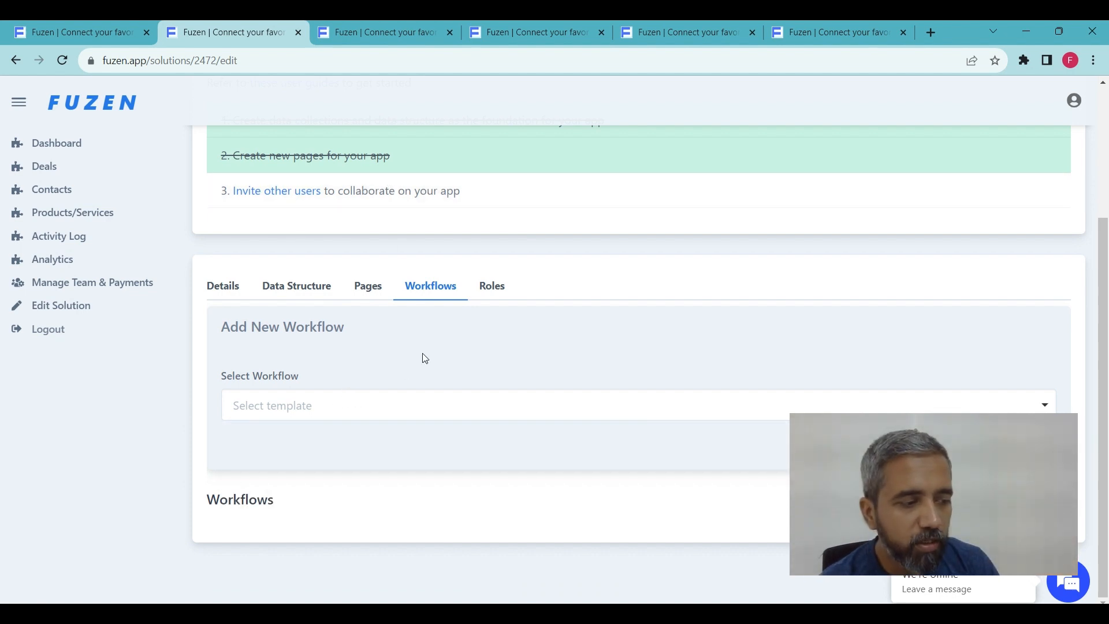
# Search the workflow templates for "Ema" and clear the search to show all templates again.
pyautogui.click(350, 414)
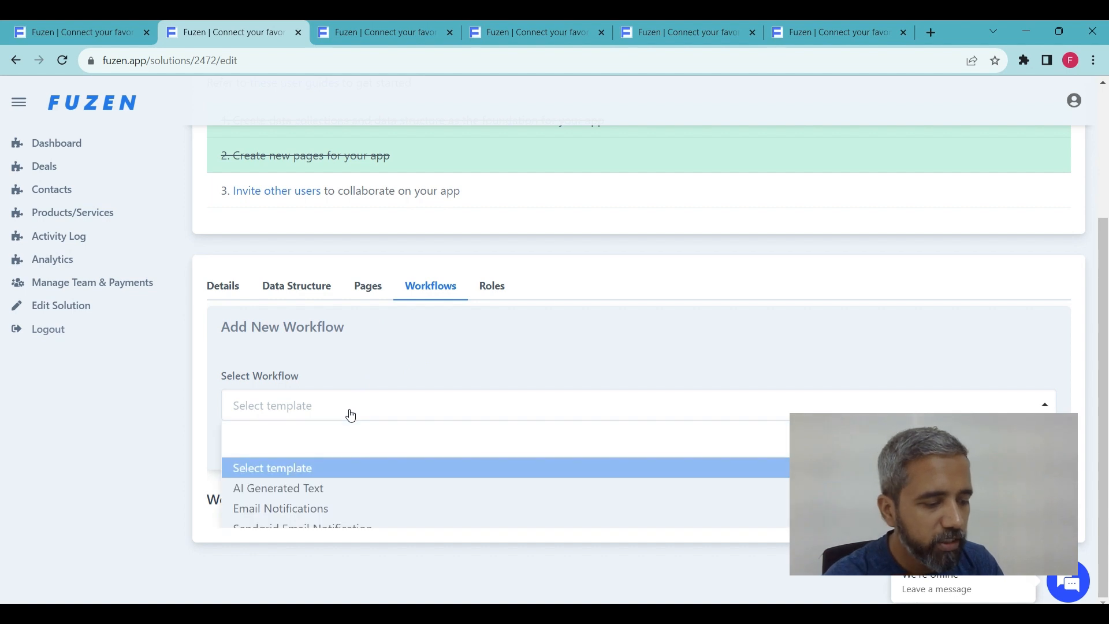
pyautogui.write('Ema')
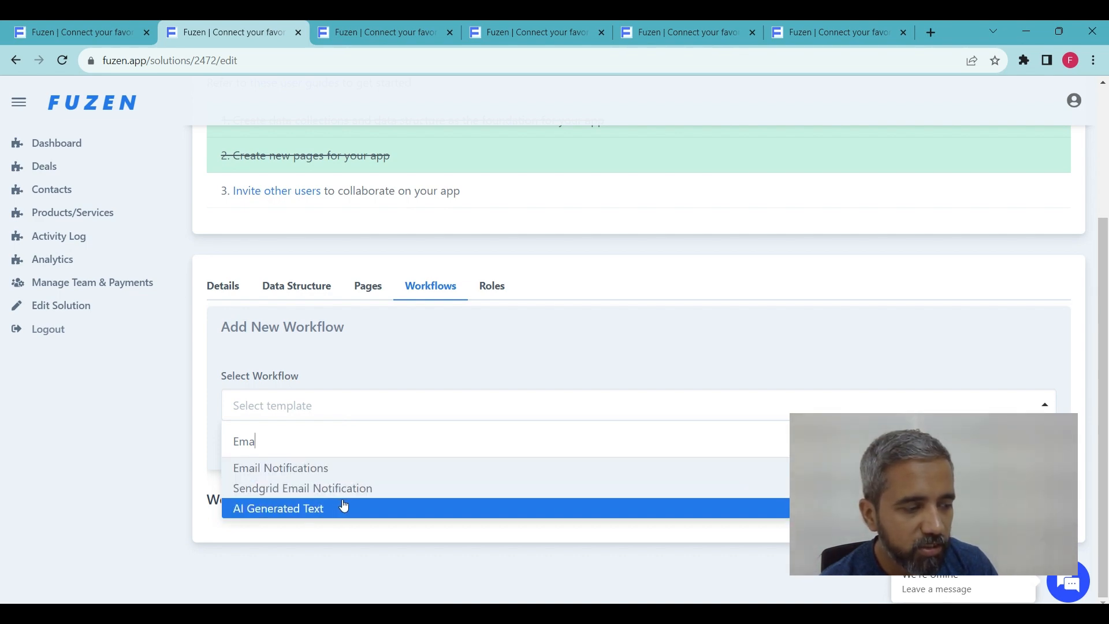
pyautogui.press('BackSpace')
pyautogui.press('BackSpace')
pyautogui.press('BackSpace')
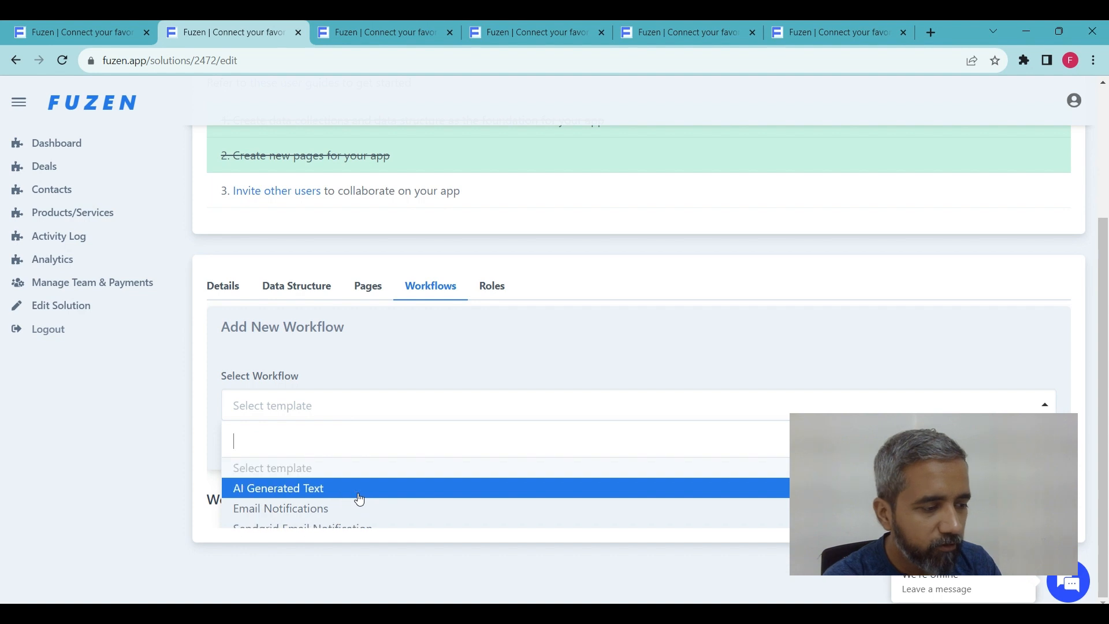
# Search the workflow templates for "SMS" and check the matching SMS Notification template.
pyautogui.write('SEM')
pyautogui.press('BackSpace')
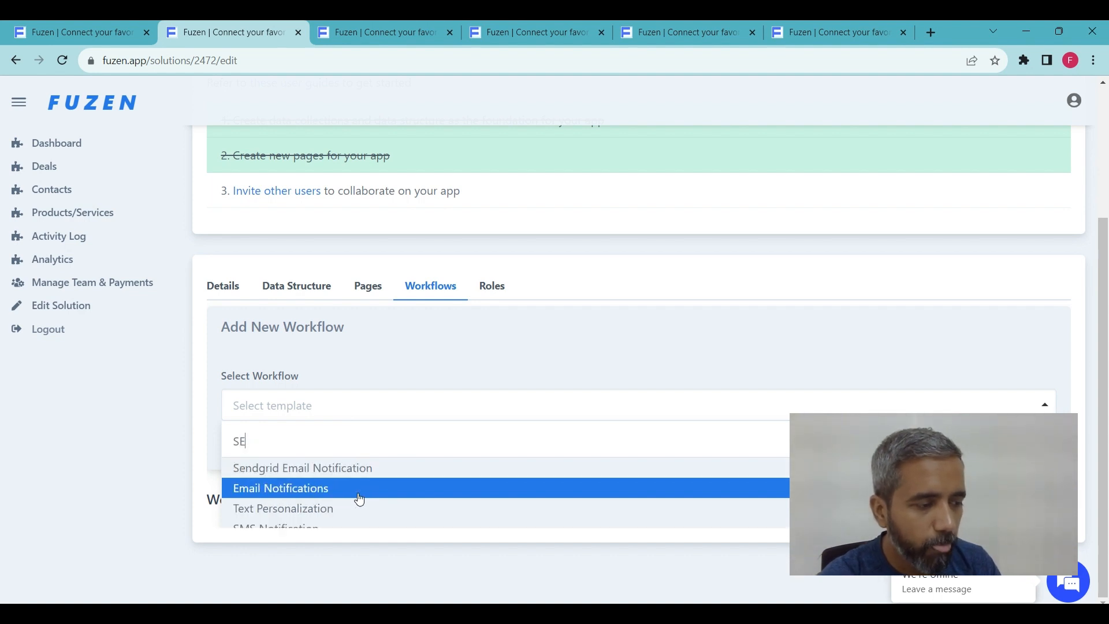
pyautogui.press('BackSpace')
pyautogui.write('MS')
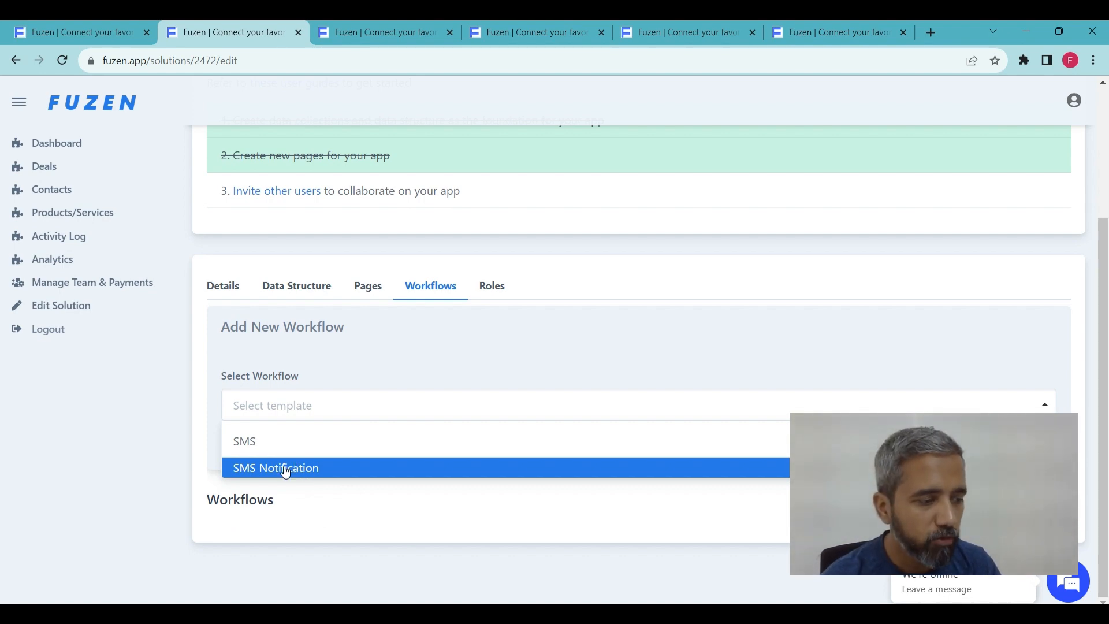
pyautogui.click(283, 410)
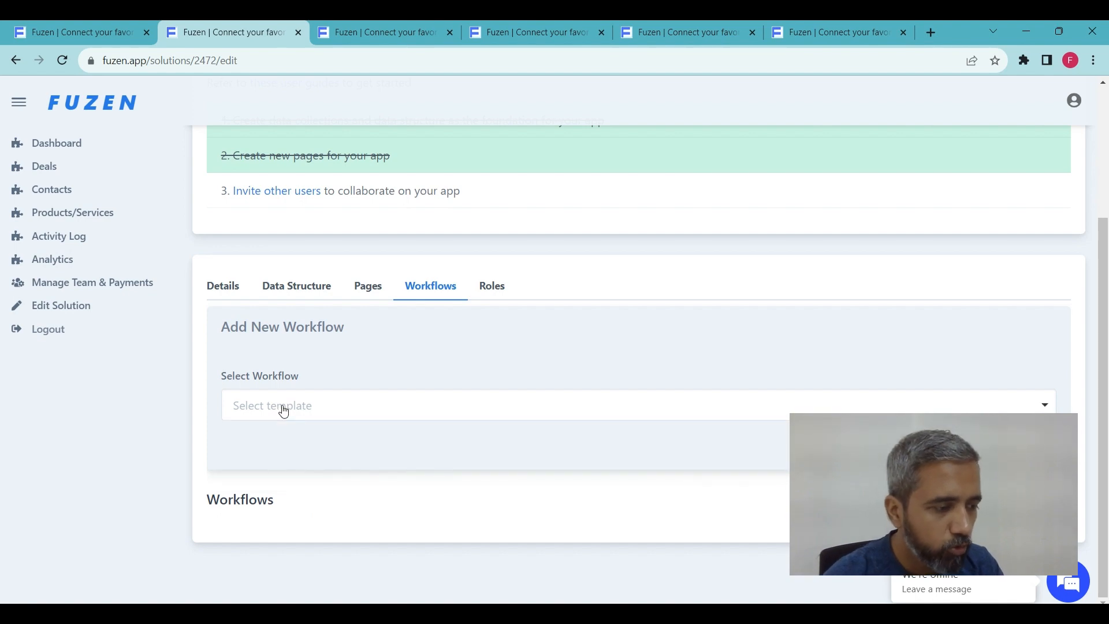
pyautogui.click(283, 411)
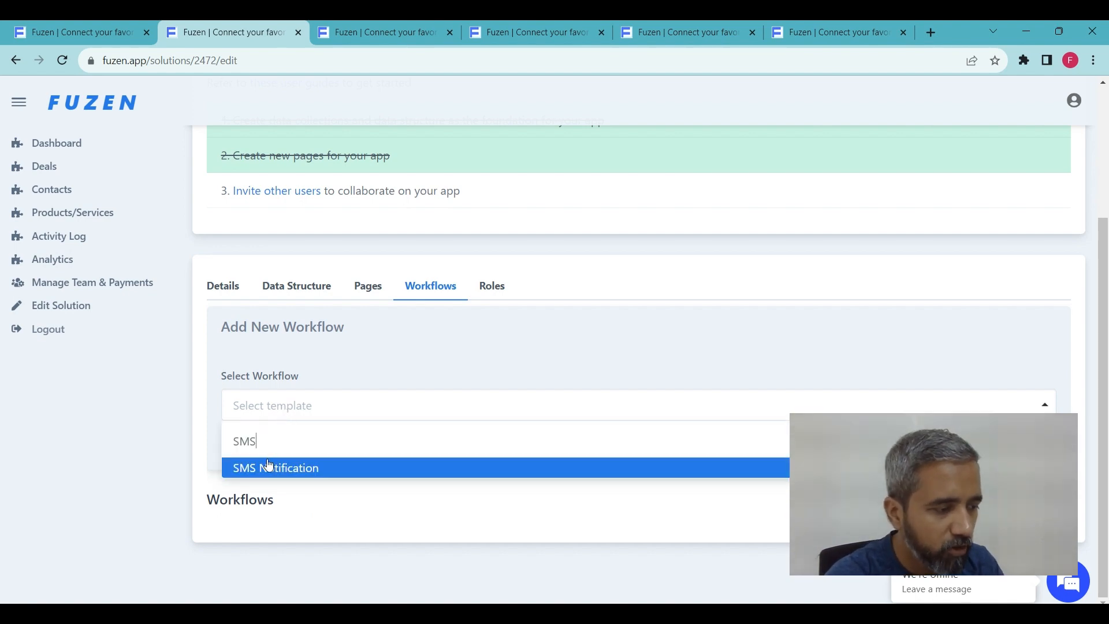
# Search the workflow templates for "EM" and choose Email Notifications for the new workflow.
pyautogui.press('BackSpace')
pyautogui.press('BackSpace')
pyautogui.press('BackSpace')
pyautogui.write('EM')
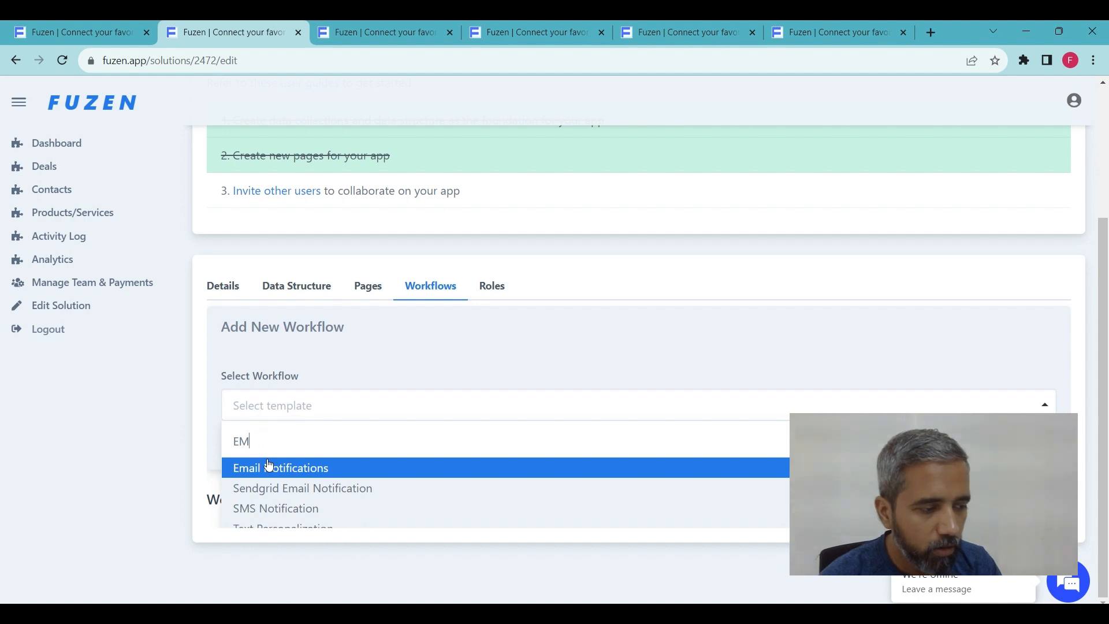
pyautogui.click(268, 467)
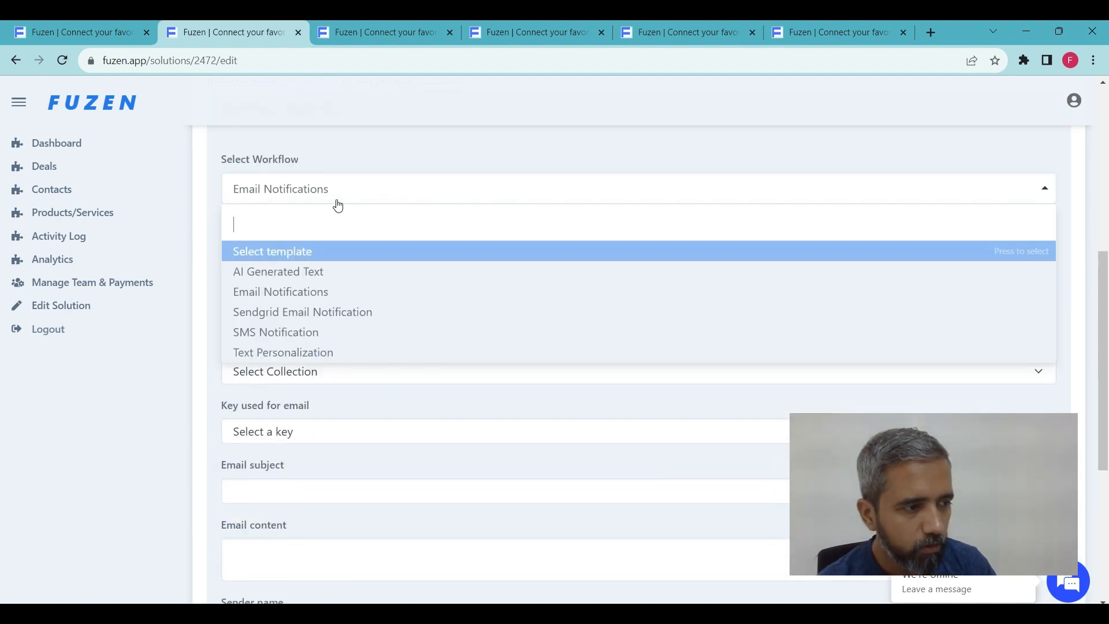
pyautogui.click(378, 183)
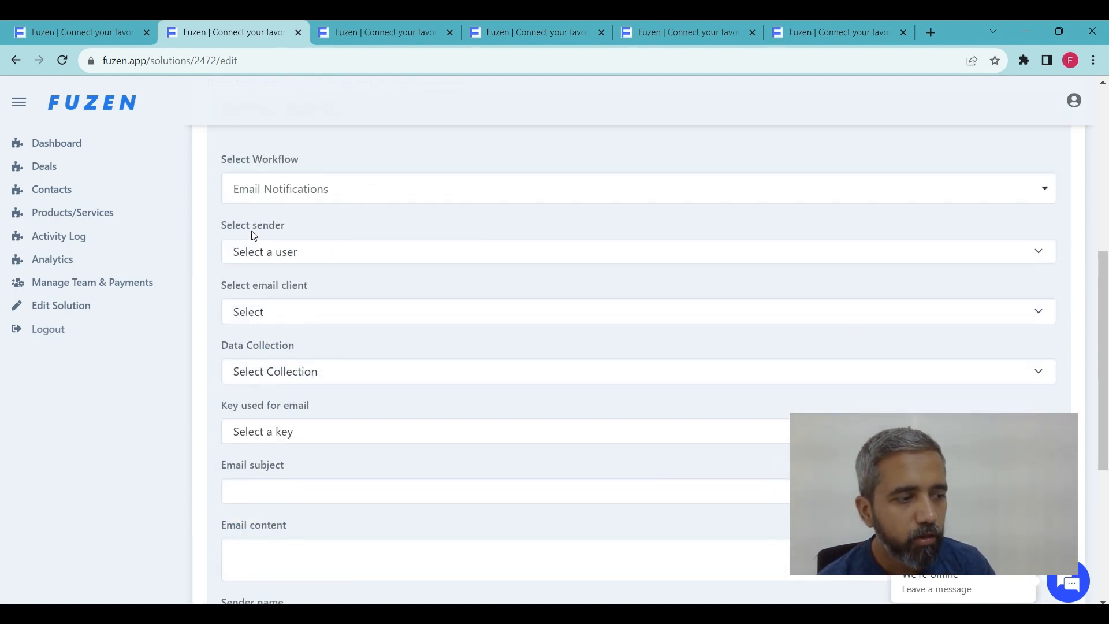
# Choose the demo account's email as the workflow's sender and Gmail as its email client.
pyautogui.click(243, 254)
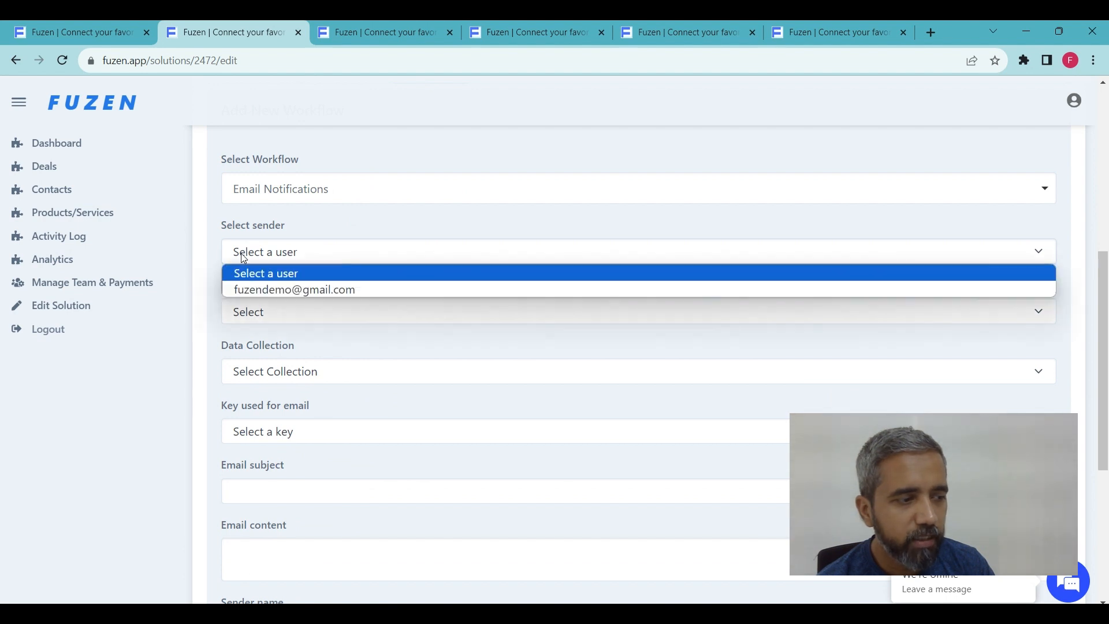
pyautogui.click(255, 290)
pyautogui.click(256, 315)
pyautogui.click(260, 350)
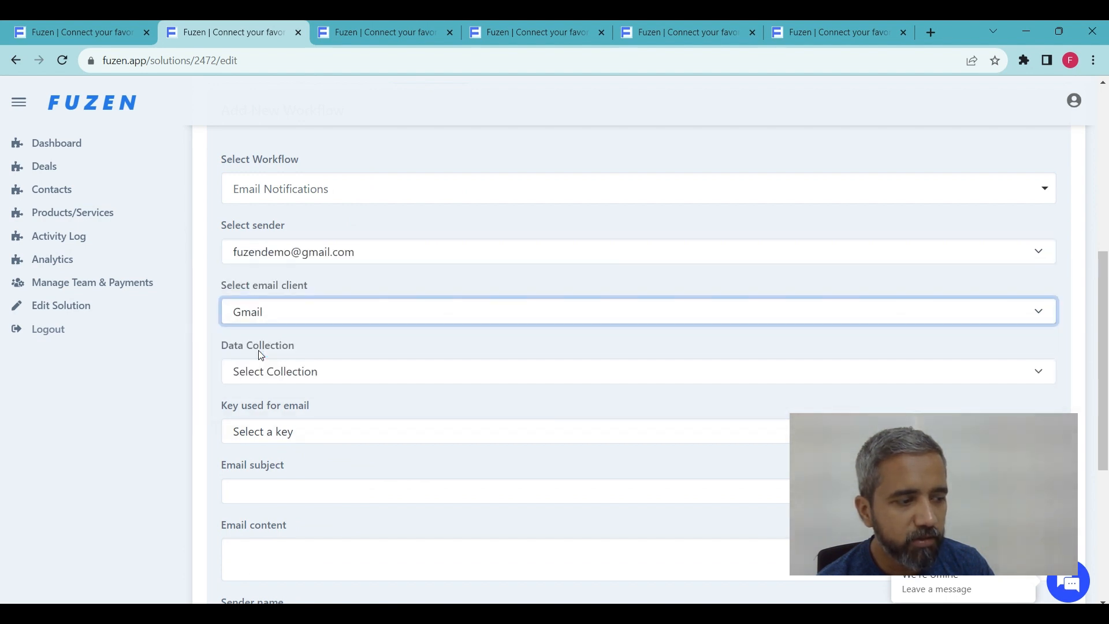
# Examine the email subject and email content fields of the Email Notifications workflow form.
pyautogui.scroll(-3, 265, 338)
pyautogui.click(270, 337)
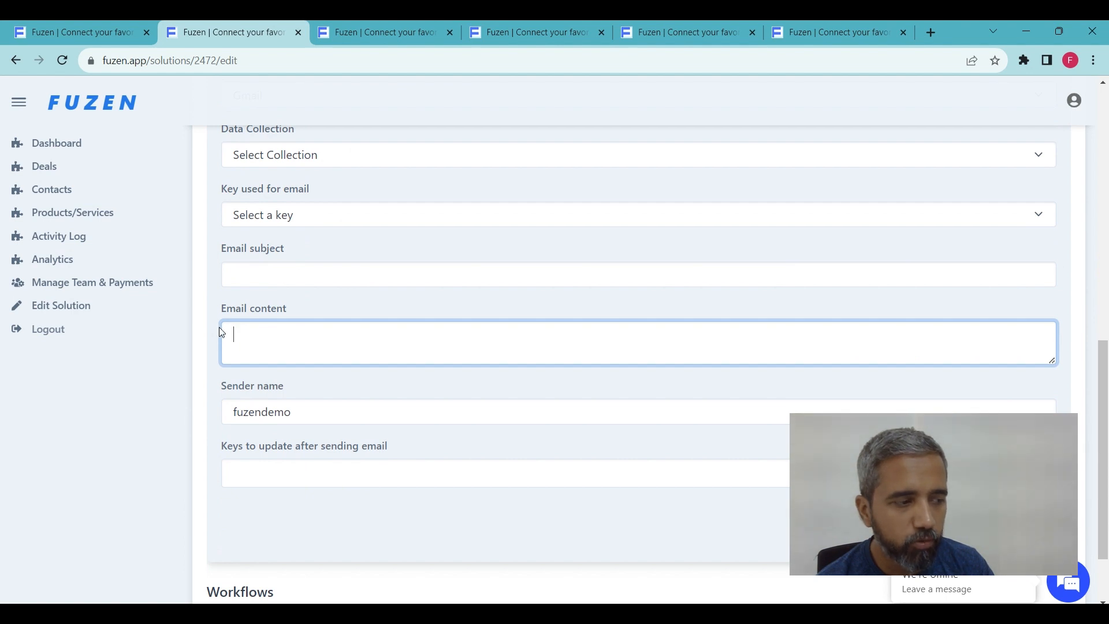
pyautogui.click(248, 275)
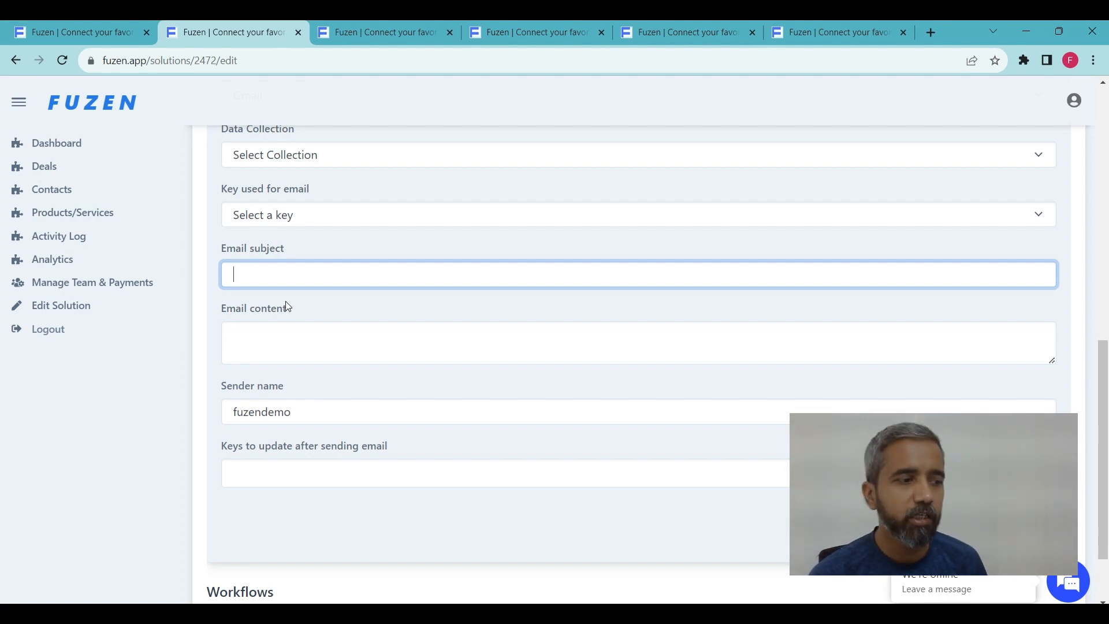
pyautogui.click(265, 331)
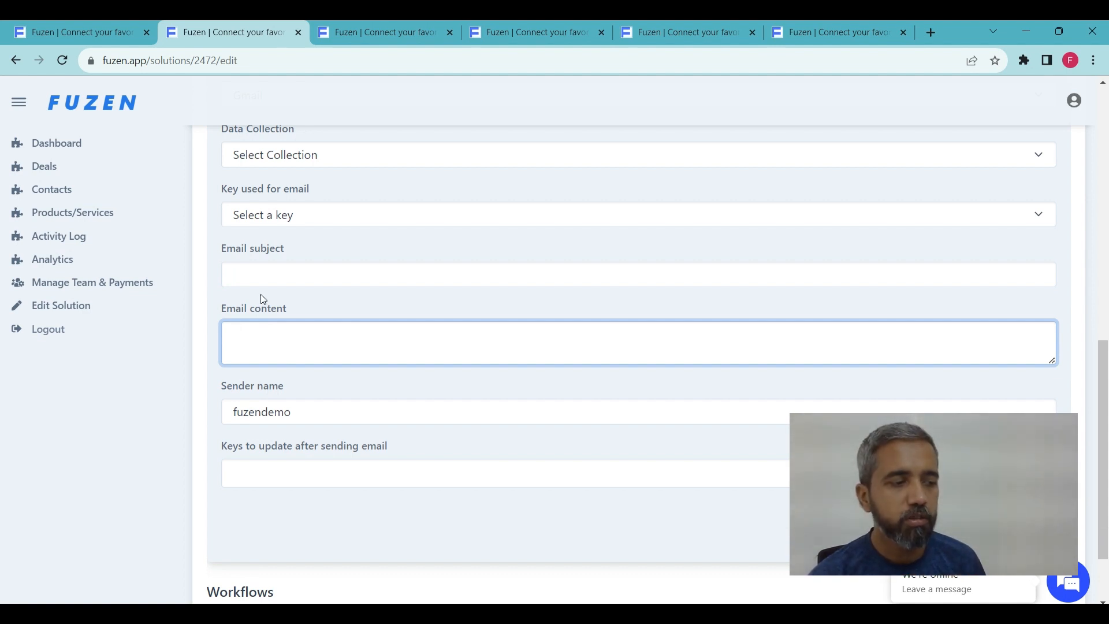
pyautogui.click(268, 277)
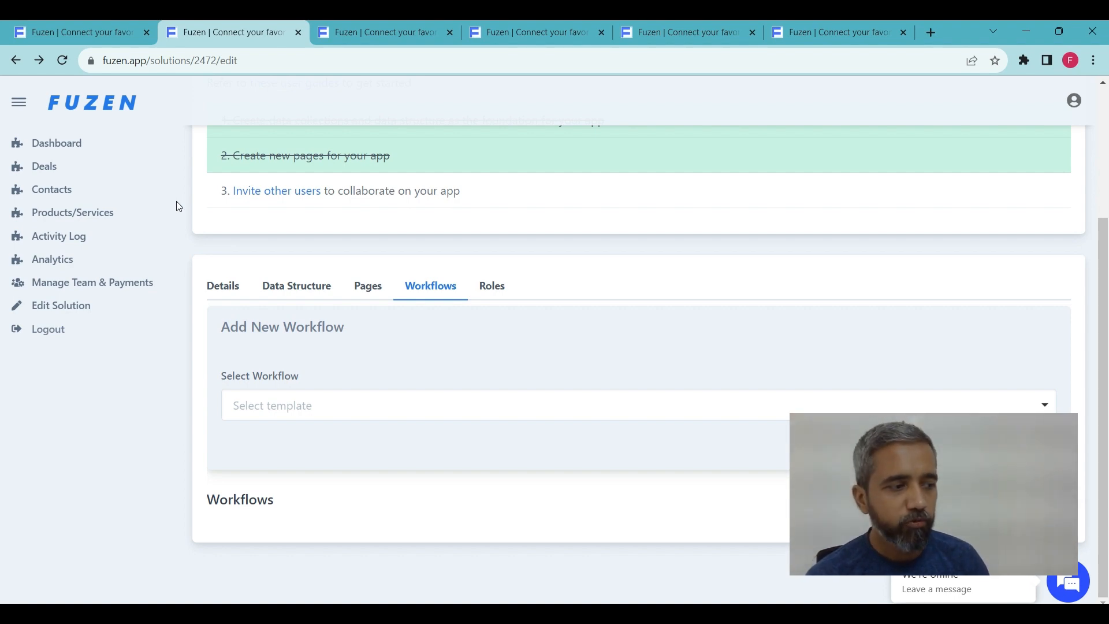
# Reopen the Demo CRM solution for editing and view its Details section.
pyautogui.click(55, 310)
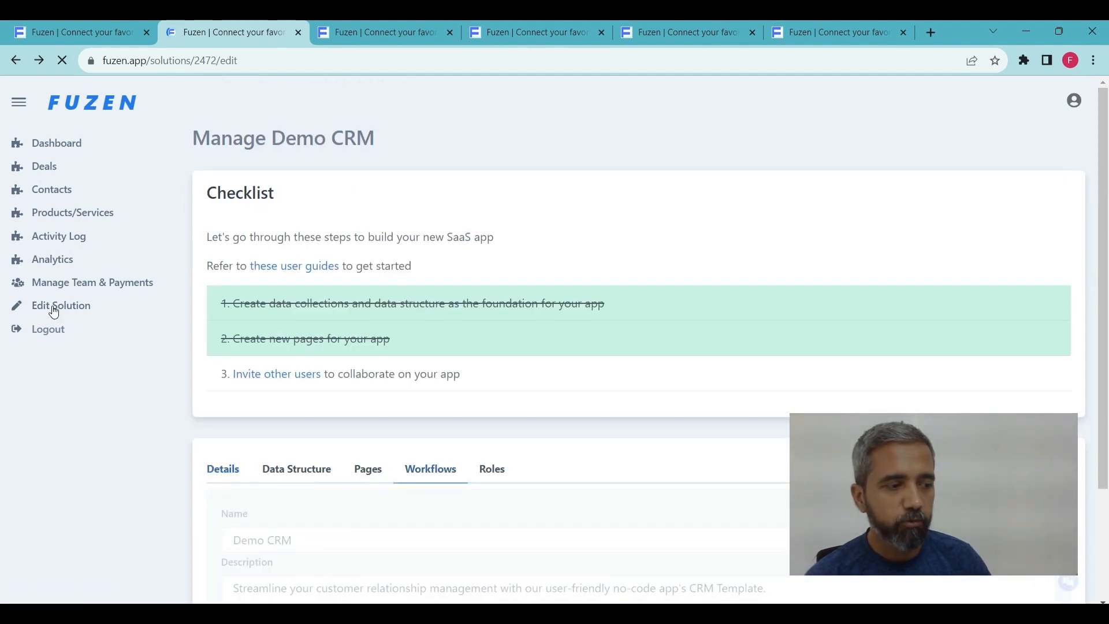
pyautogui.scroll(-3, 161, 306)
pyautogui.click(215, 287)
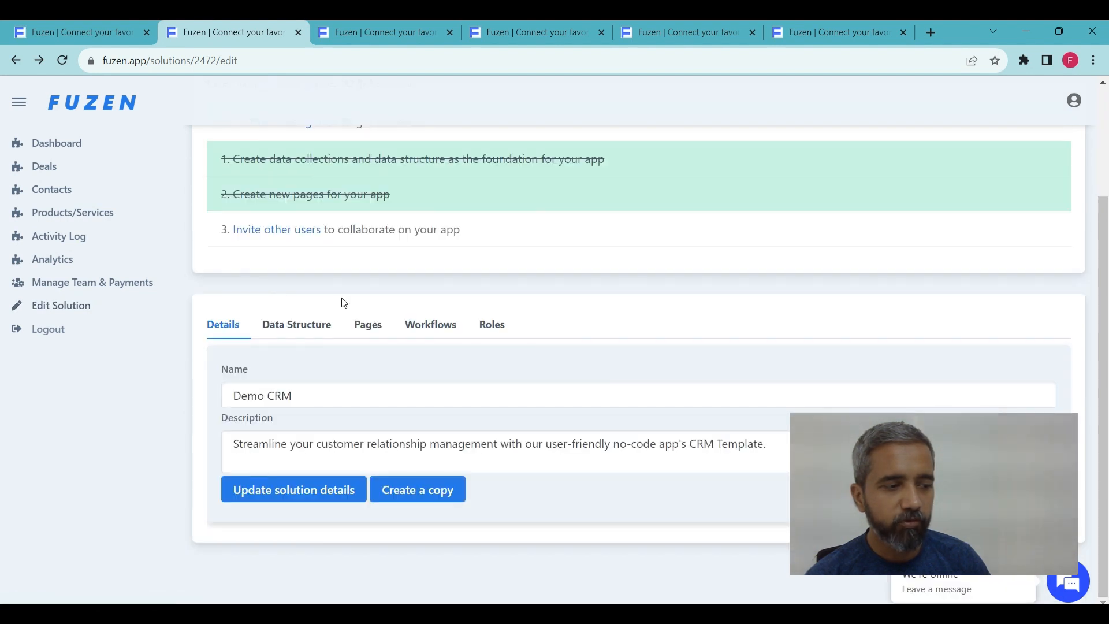